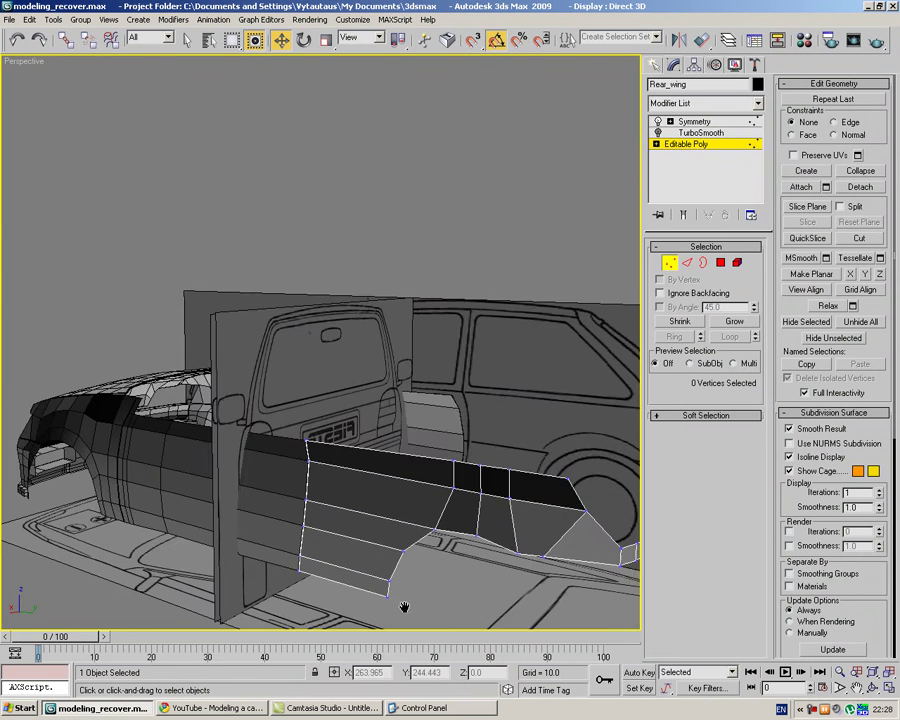
Switch the viewport to the Right view around the rear wing's tail end and enter edge editing on Rear_wing.
key("r")
right_click(24, 61)
mouse_move(60, 68)
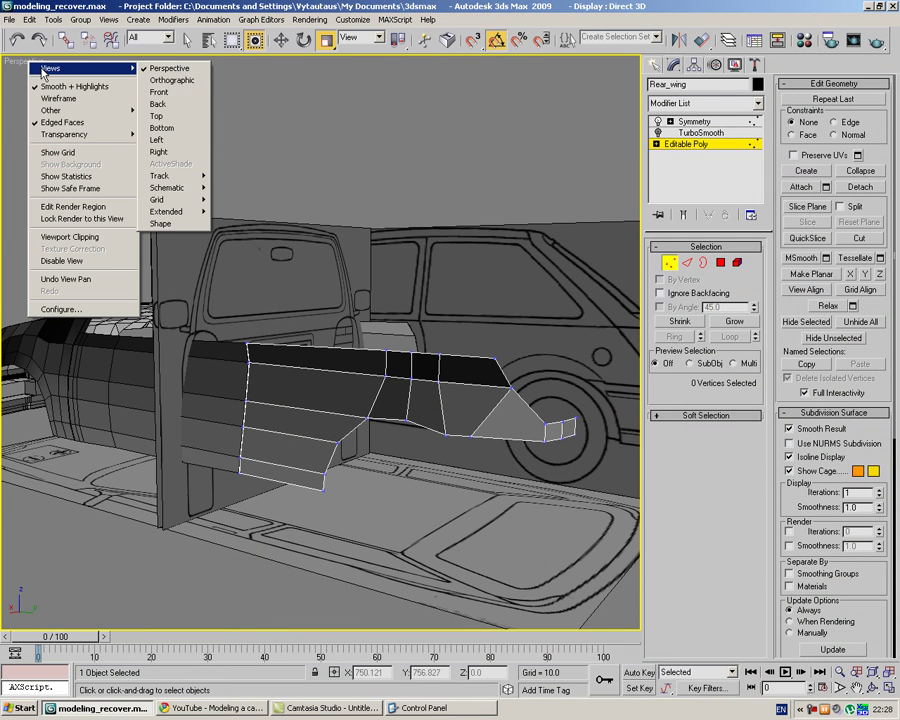
left_click(172, 152)
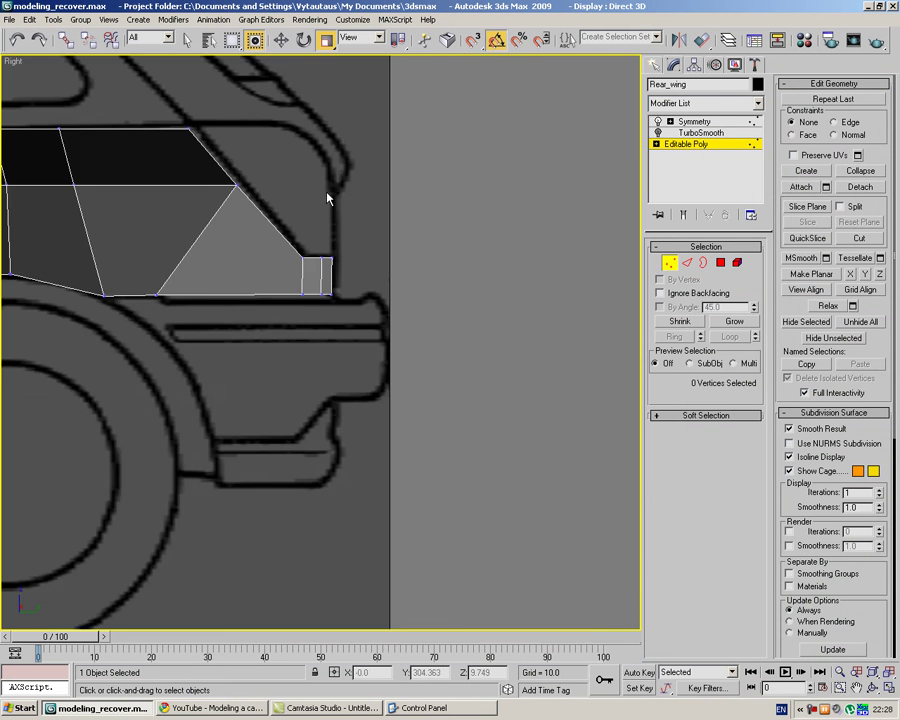
middle_click_drag(242, 236, 388, 236)
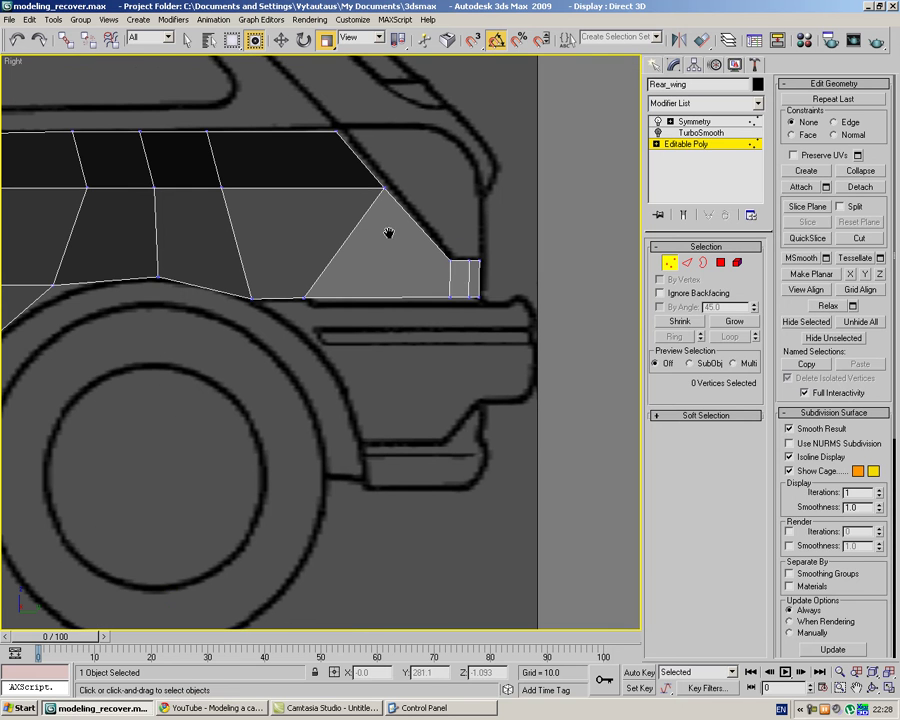
left_click(685, 262)
left_click(398, 297)
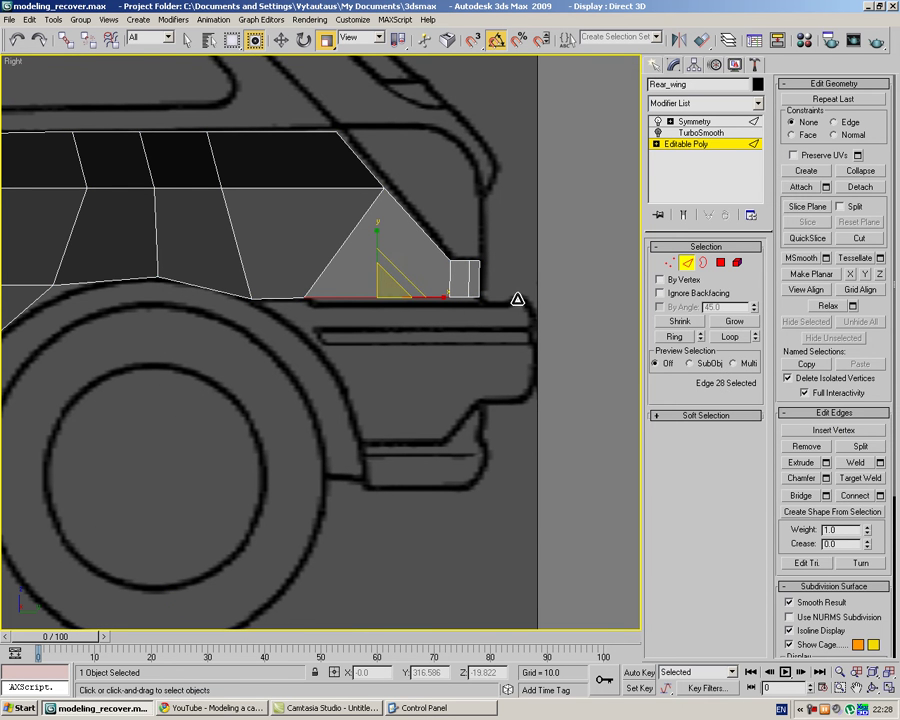
left_click(730, 337)
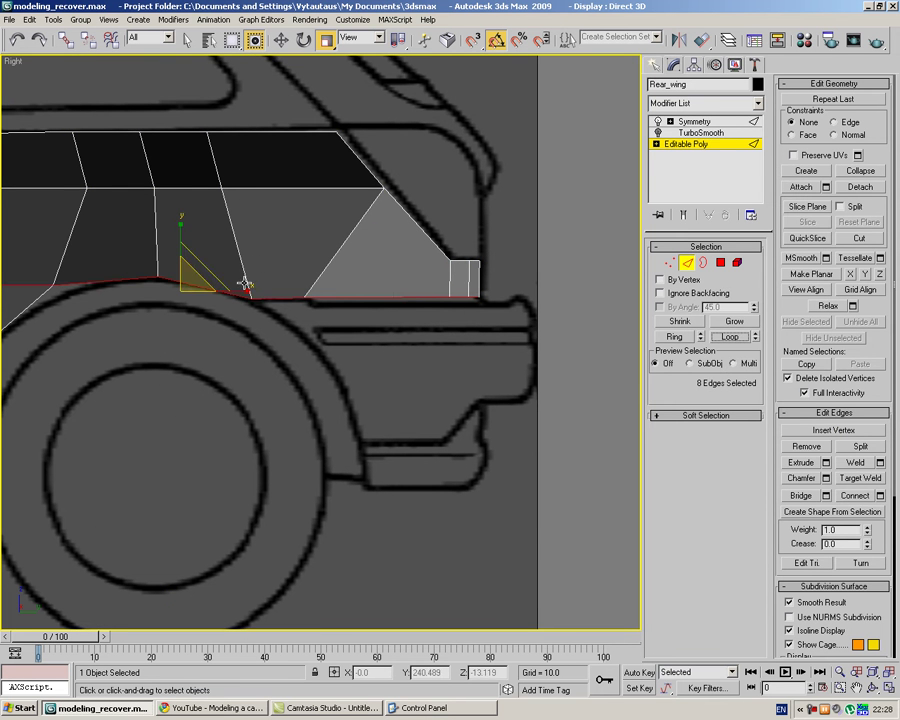
left_click(285, 297)
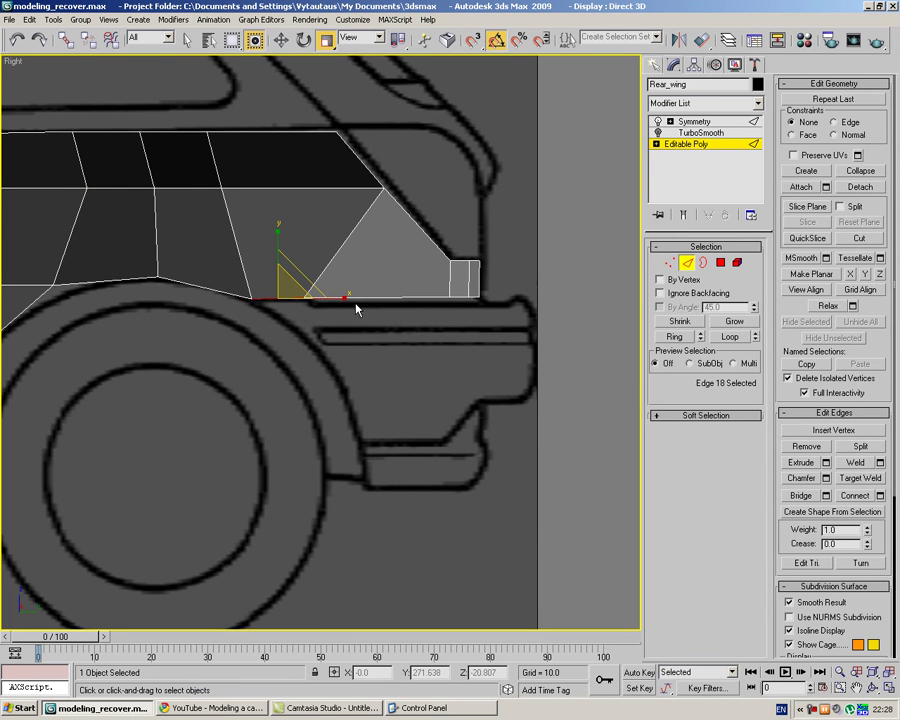
left_click(757, 338)
left_click(291, 311)
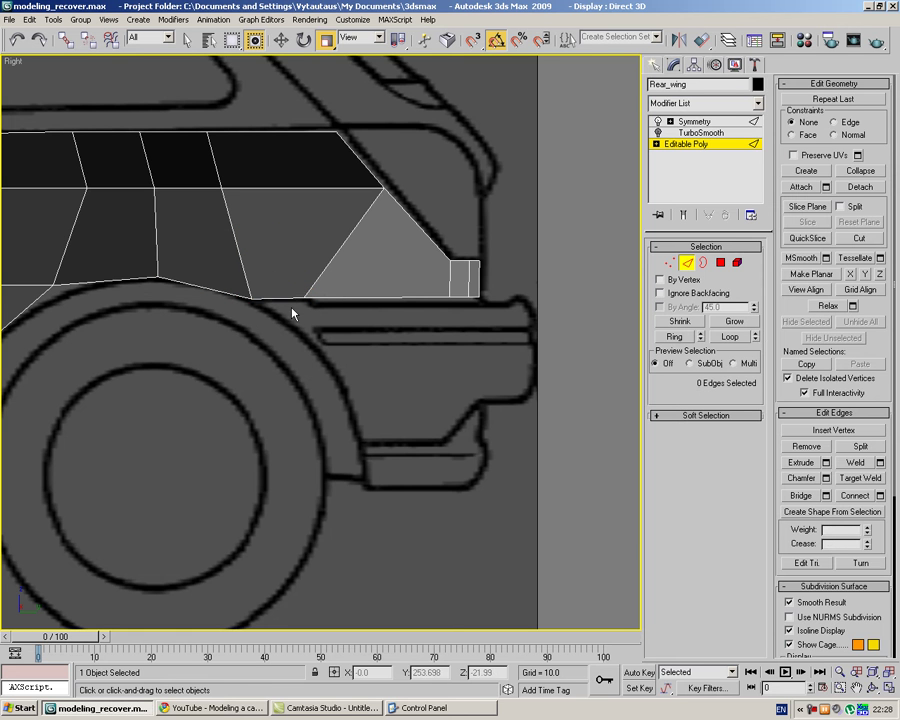
Extrude the rear wing's four lower edges behind the wheel arch straight down to the bumper trim line.
left_click(290, 299)
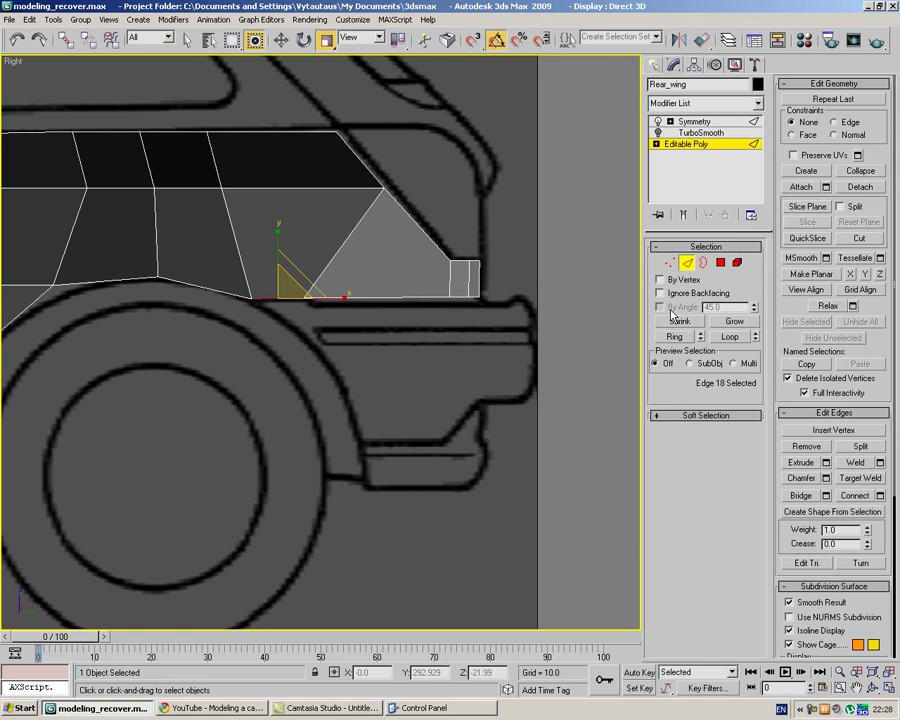
left_click(757, 339)
left_click(757, 339)
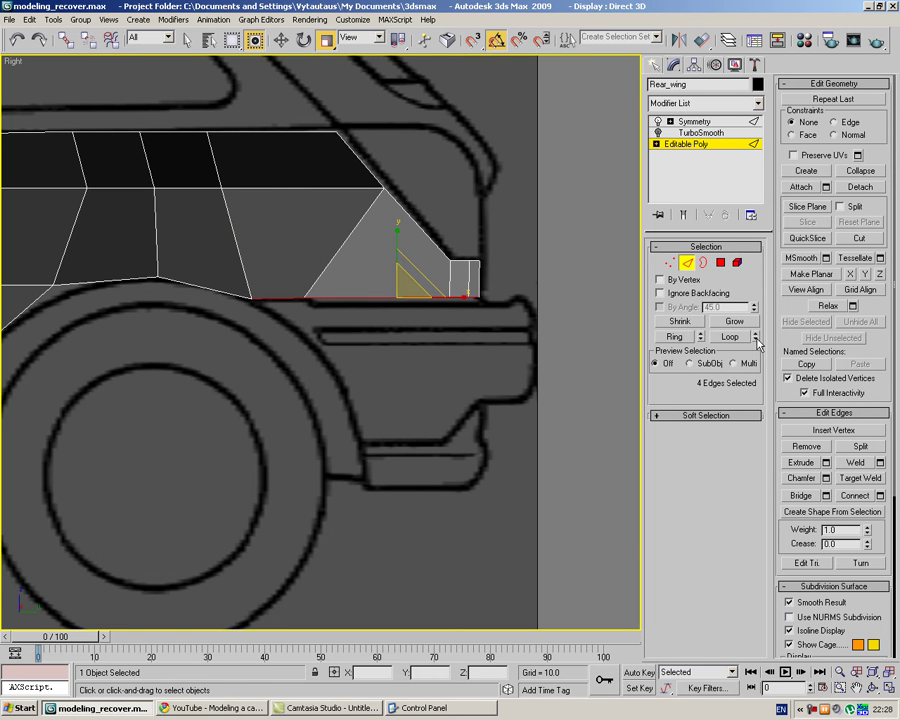
left_click(277, 40)
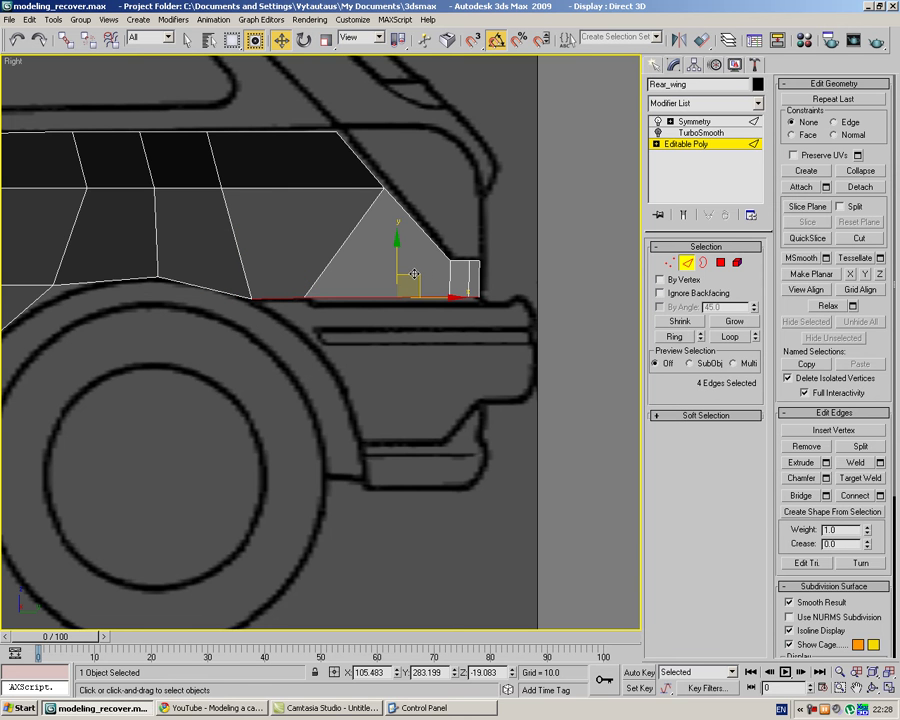
left_click_drag(417, 281, 484, 331, "shift")
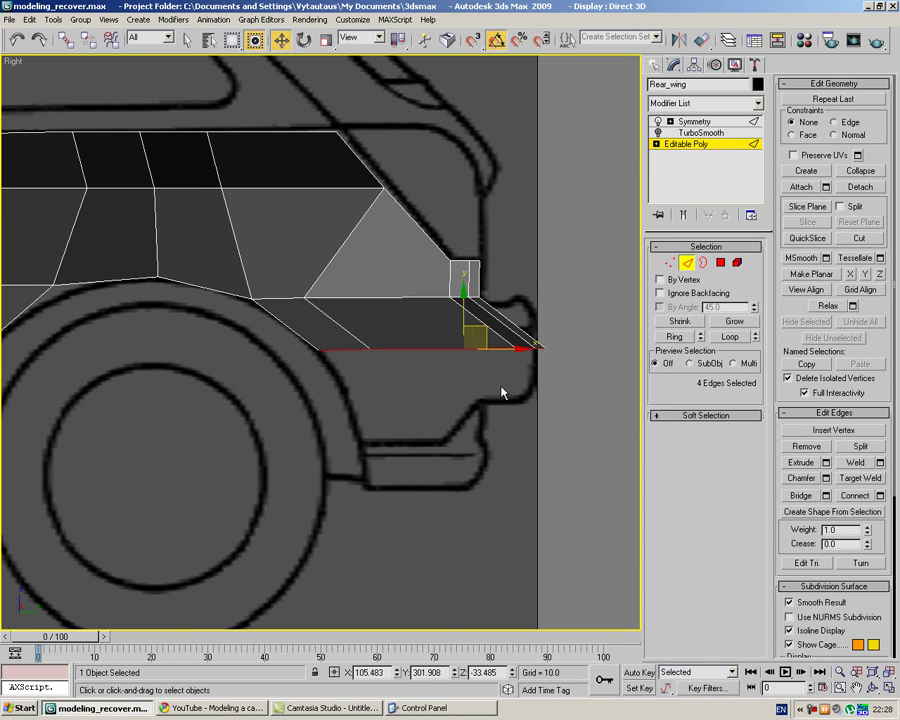
key("ctrl+z")
left_click_drag(397, 261, 404, 294, "shift")
left_click(489, 371)
Target-weld the new strip's front lower vertex at the wheel arch onto the next vertex along its bottom edge.
left_click(669, 262)
key("1")
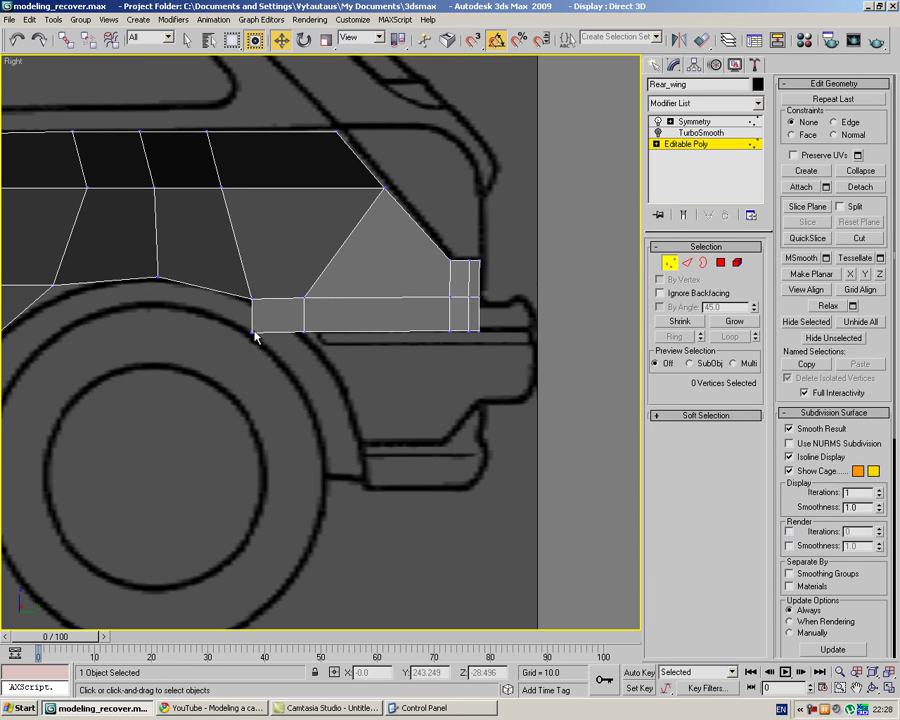
right_click(249, 328)
left_click(215, 423)
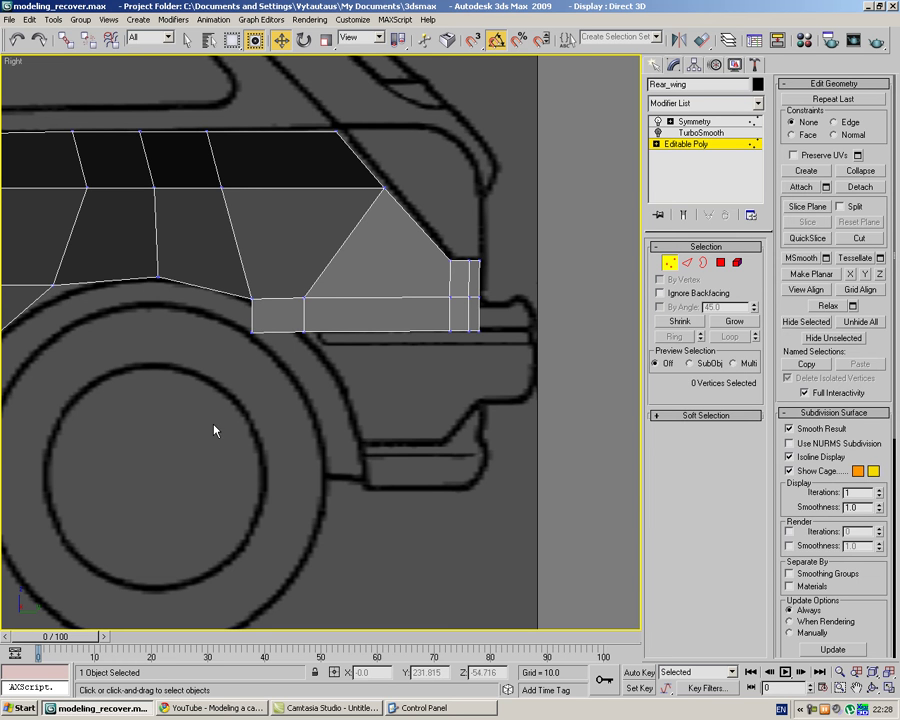
left_click(252, 331)
left_click(320, 396)
left_click(849, 414)
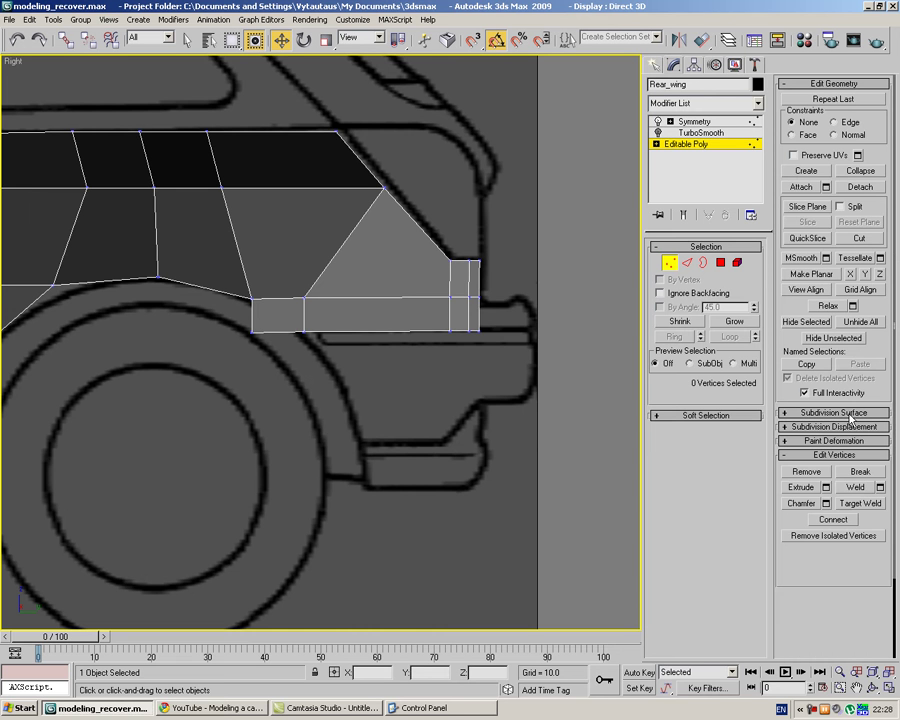
left_click_drag(852, 414, 869, 413)
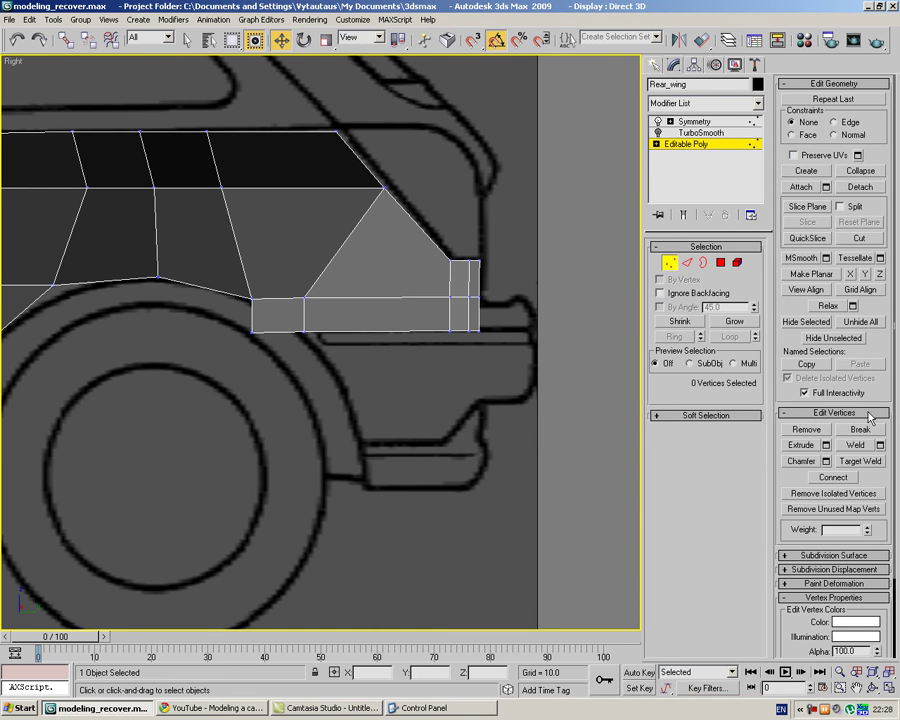
left_click(858, 461)
left_click(252, 330)
left_click(303, 331)
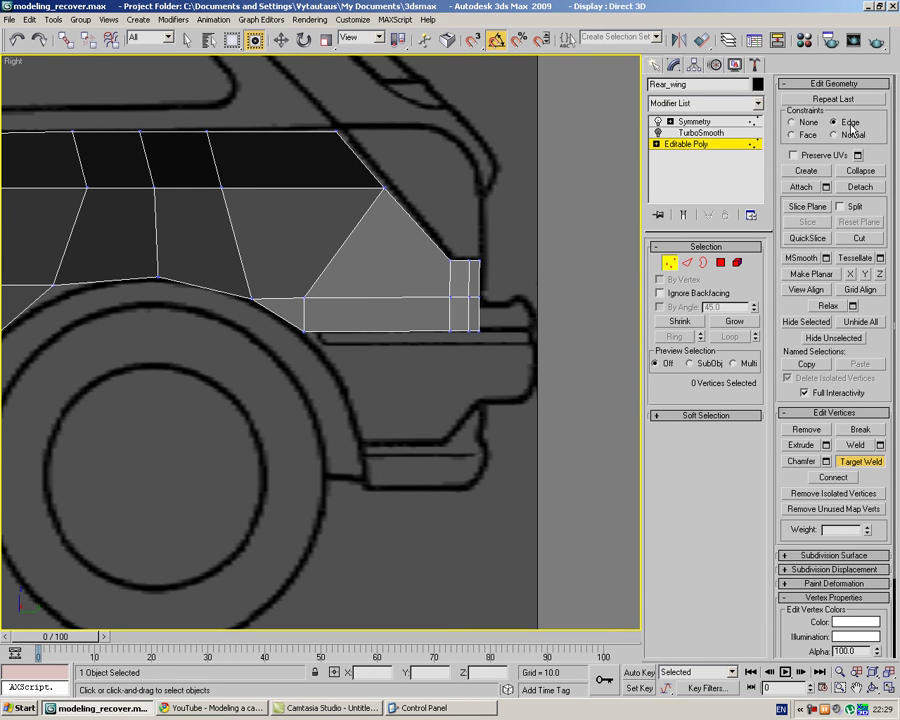
With the Edge constraint on, slide the vertex above the welded corner slightly rearward along its horizontal edge.
left_click(281, 41)
key("2")
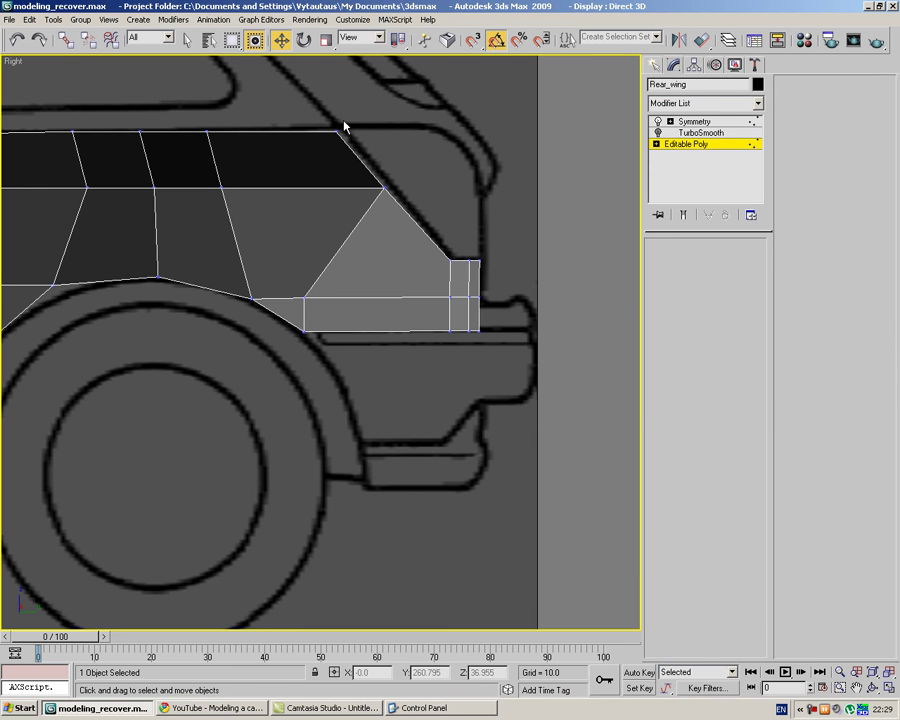
key("1")
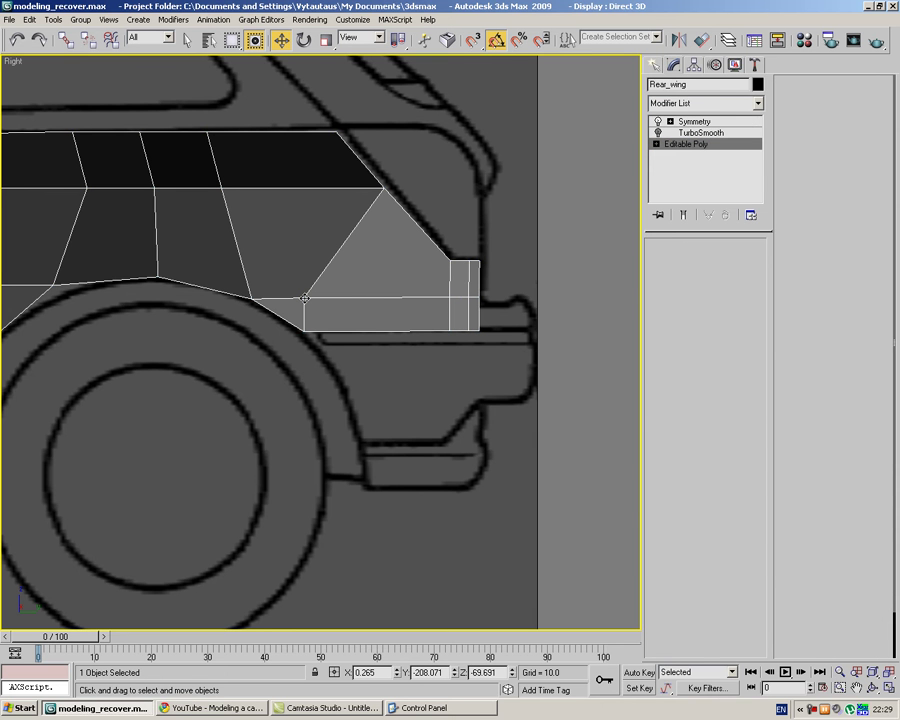
left_click(305, 298)
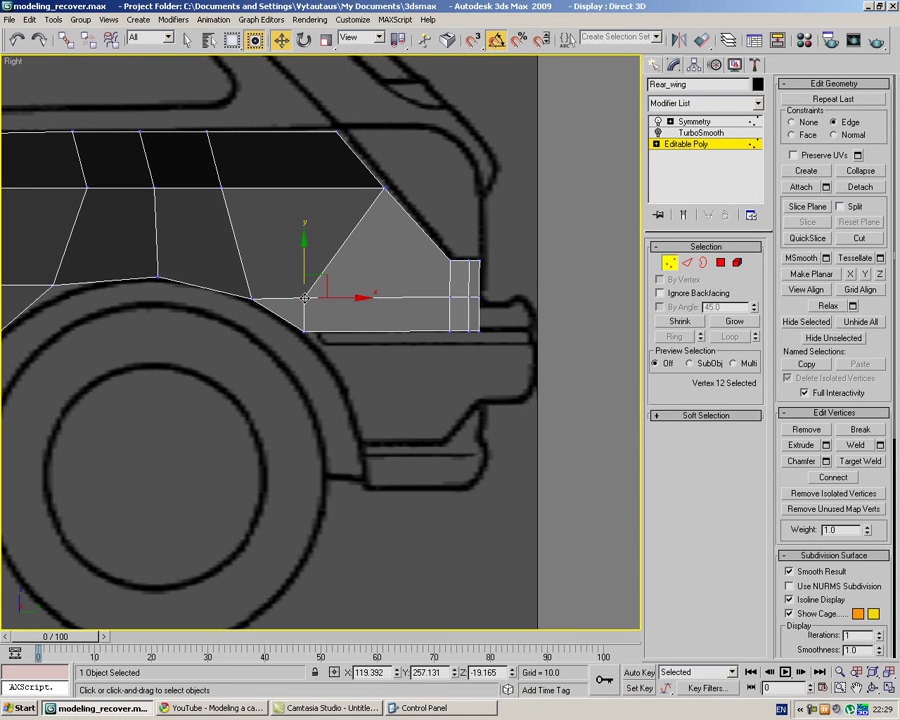
left_click_drag(376, 297, 384, 337)
left_click(368, 311)
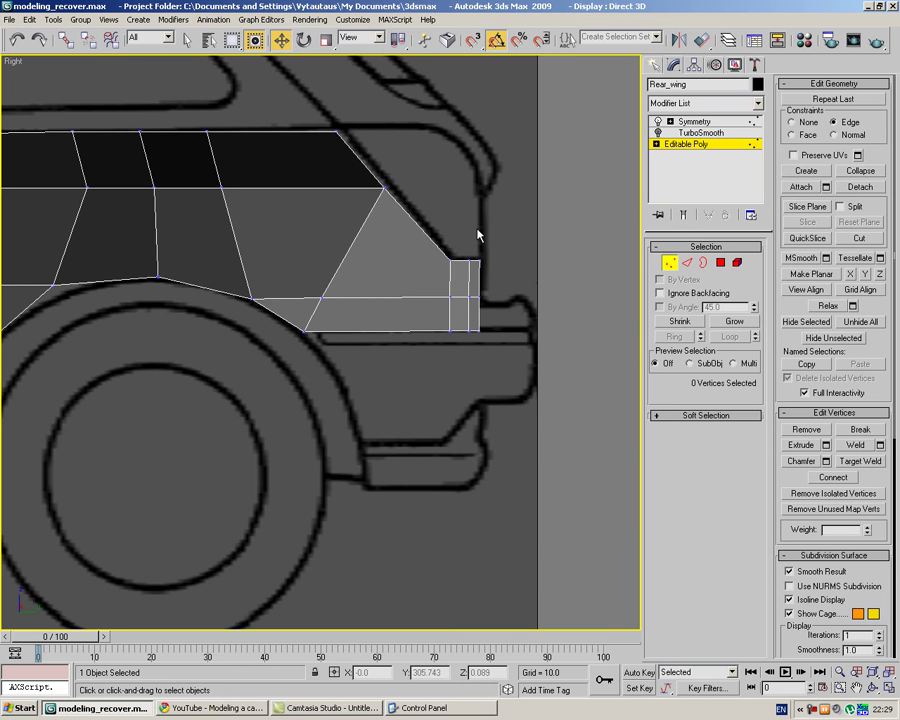
key("p")
middle_click_drag(532, 291, 461, 281)
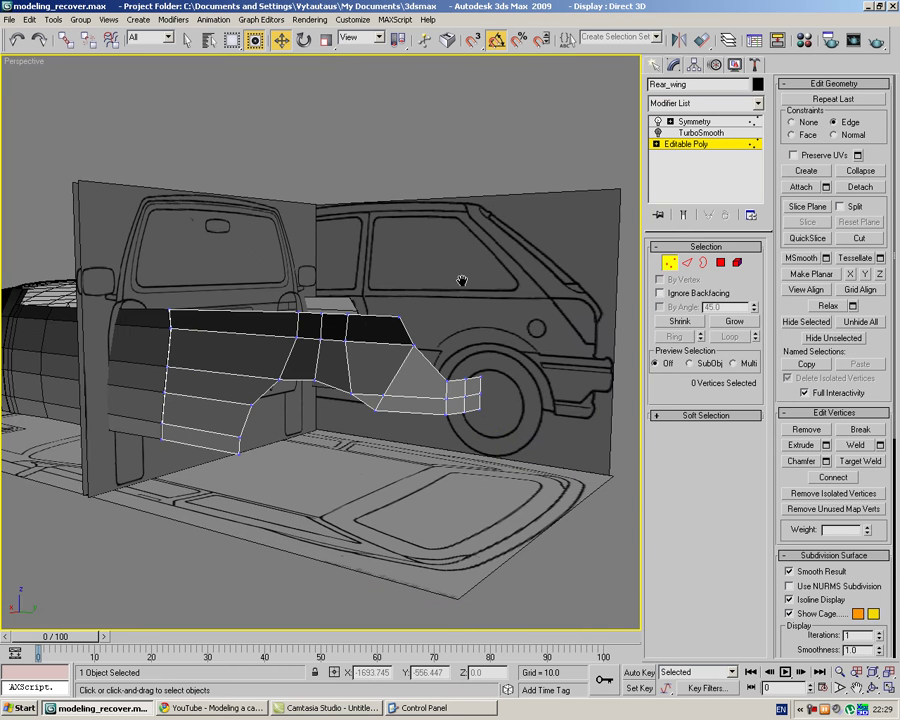
key("b")
scroll(434, 490, "up", 2)
middle_click_drag(434, 490, 454, 627)
scroll(391, 545, "down", 2)
scroll(396, 485, "down", 4)
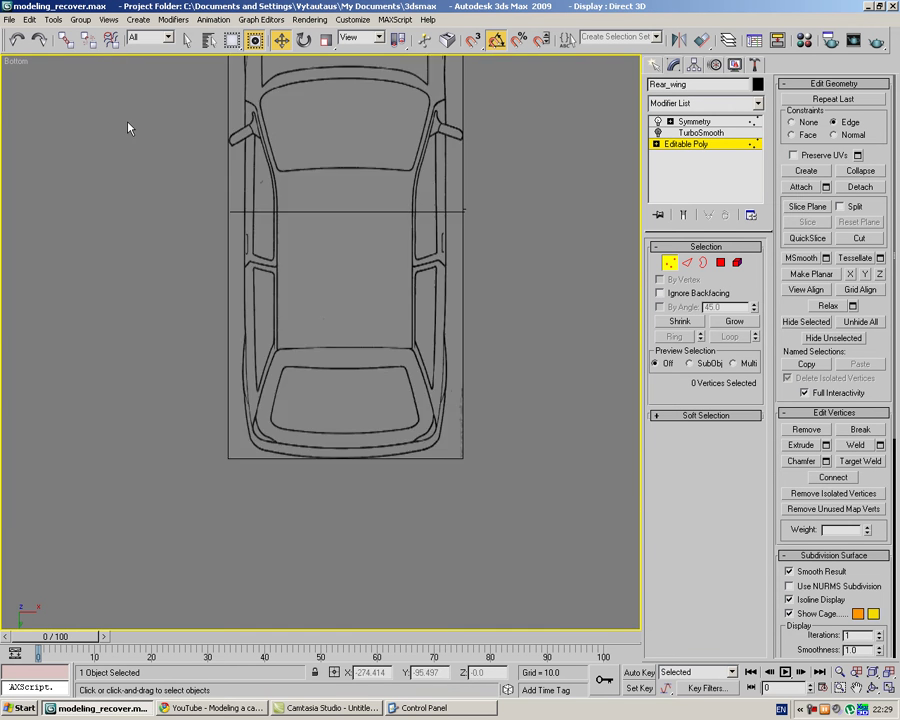
In the Back view, select the three bottom vertices at the rear of the new strip.
right_click(15, 64)
mouse_move(30, 70)
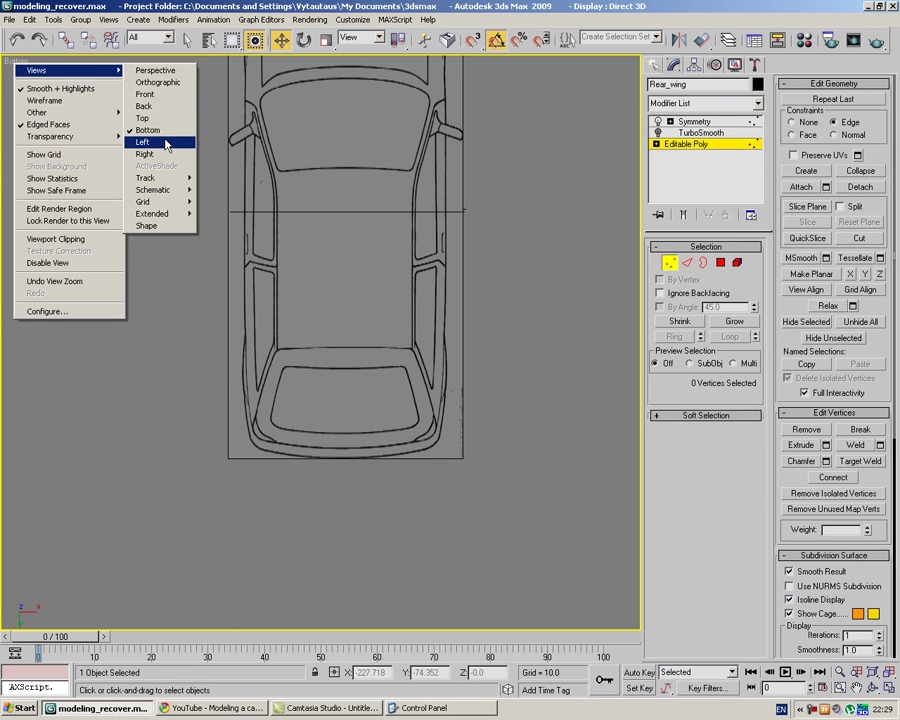
left_click(158, 107)
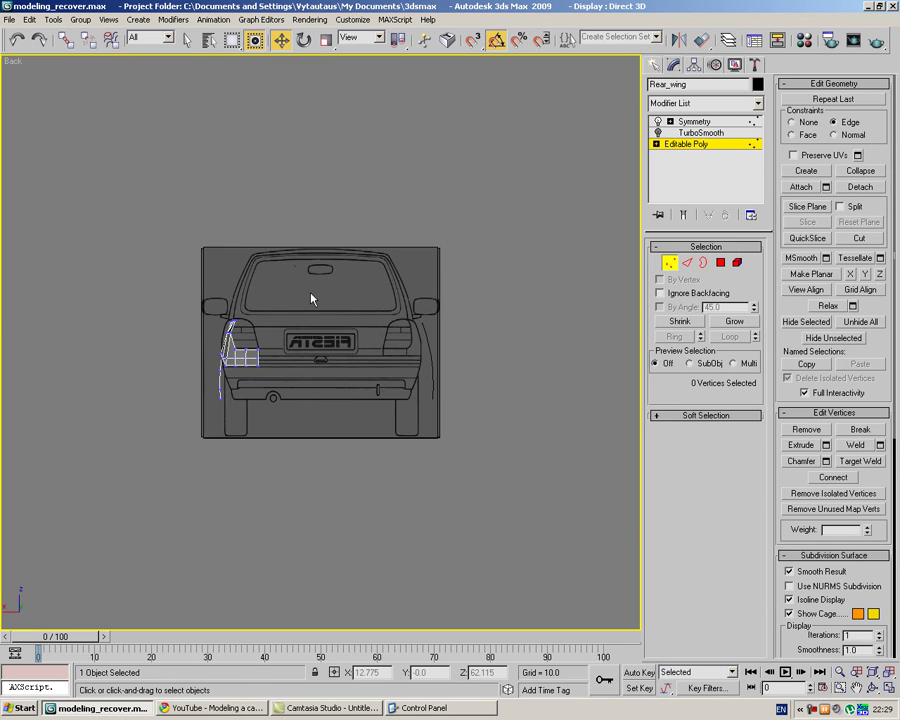
scroll(430, 488, "up", 6)
middle_click_drag(482, 486, 226, 273)
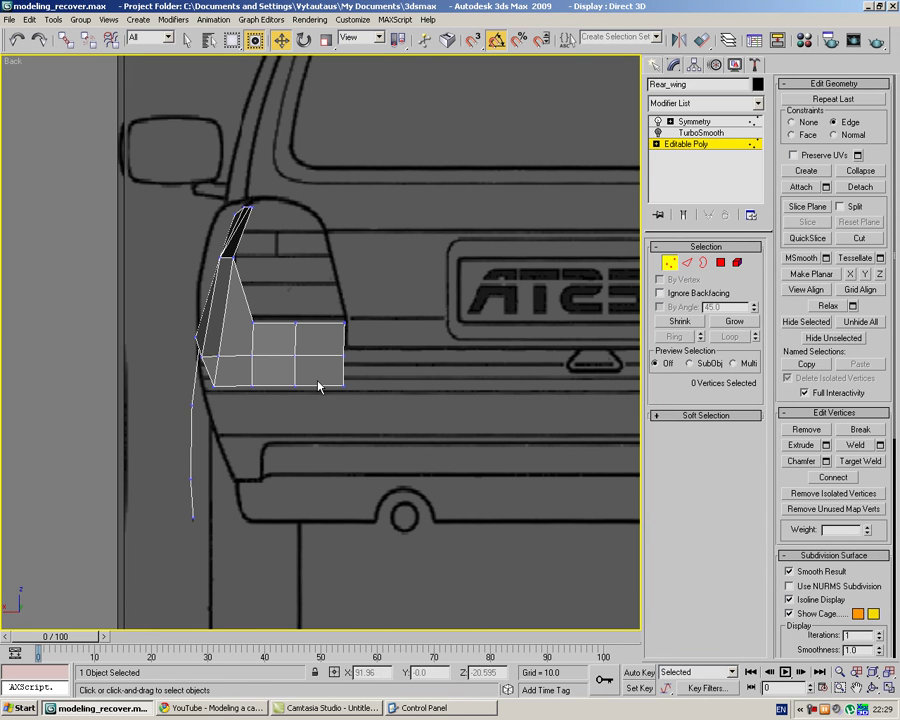
left_click_drag(407, 456, 229, 380)
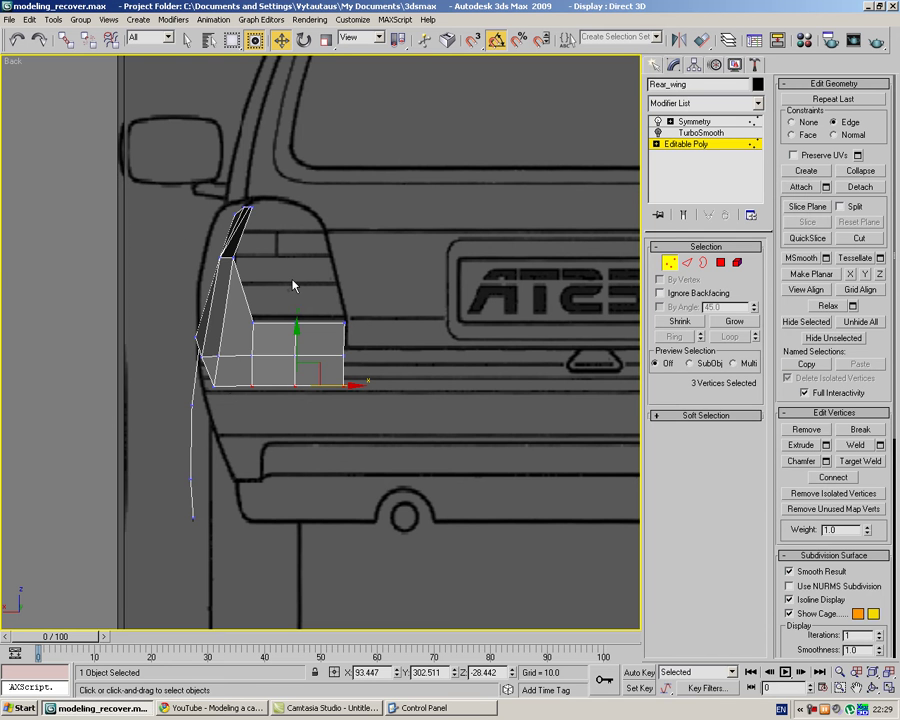
In the Top view, move the three selected vertices rearward toward the bumper's outer outline.
key("t")
middle_click_drag(354, 200, 384, 518)
scroll(386, 290, "down", 4)
middle_click_drag(386, 277, 388, 590)
scroll(440, 390, "down", 2)
scroll(463, 340, "up", 8)
scroll(494, 410, "down", 4)
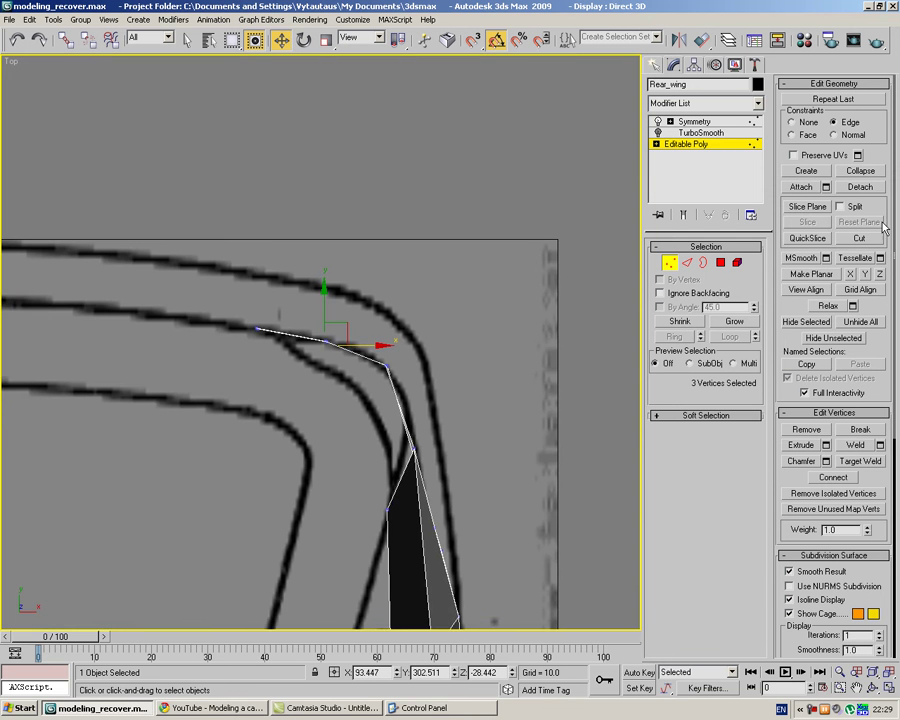
left_click_drag(325, 312, 325, 286)
key("ctrl+z")
left_click_drag(327, 291, 326, 244)
left_click(464, 276)
Move the strip's lower corner vertex sideways and forward so it meets the bumper's rounded corner outline.
left_click(388, 314)
left_click_drag(396, 294, 421, 316)
left_click(460, 289)
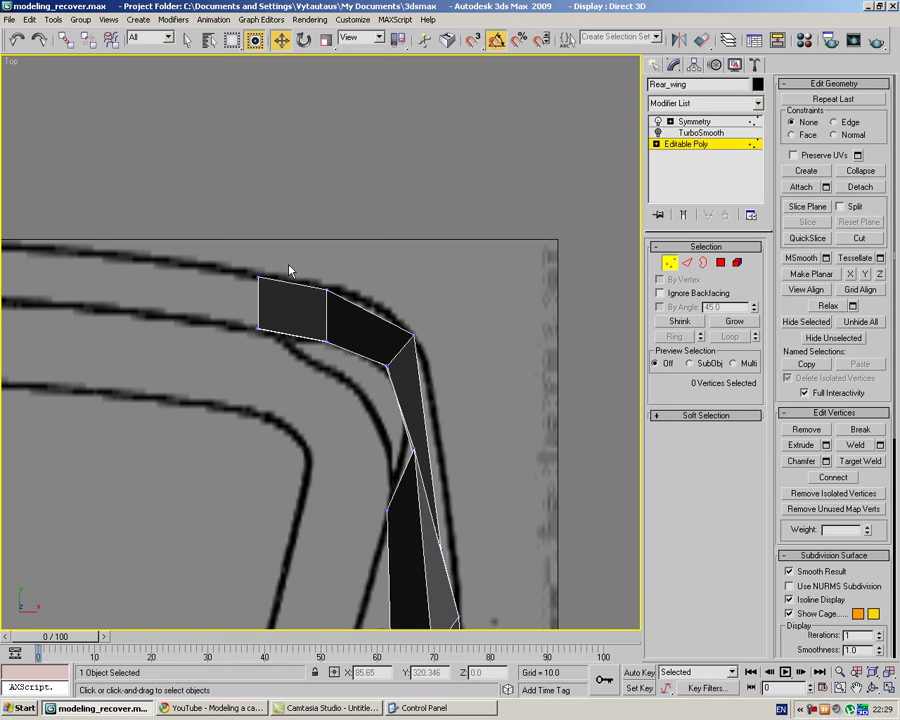
Move the two innermost rear vertices of the strip slightly forward, just inside the bumper's outer outline.
scroll(291, 267, "down", 5)
scroll(350, 269, "up", 5)
left_click_drag(338, 297, 368, 303)
left_click(176, 257)
left_click_drag(293, 247, 293, 260)
left_click(425, 321)
Pull the strip's lower corner vertex slightly inward from the bumper's outer corner outline.
left_click(414, 335)
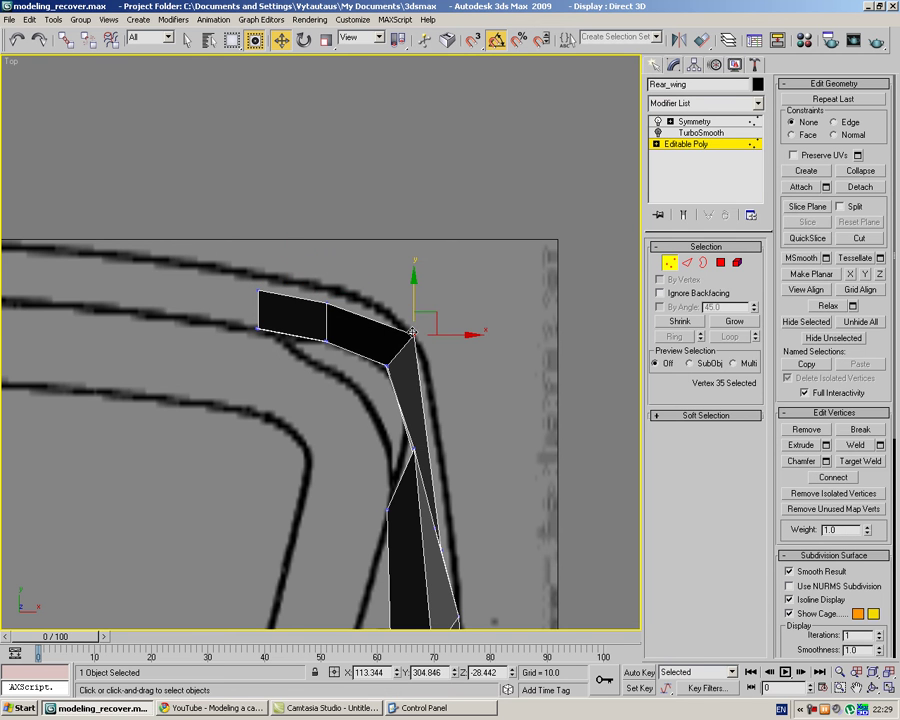
mouse_move(424, 312)
left_mouse_down()
mouse_move(407, 326)
mouse_move(416, 320)
left_mouse_up()
left_click(453, 260)
Switch the viewport to the Back view around the lower part of the rear bumper.
right_click(6, 64)
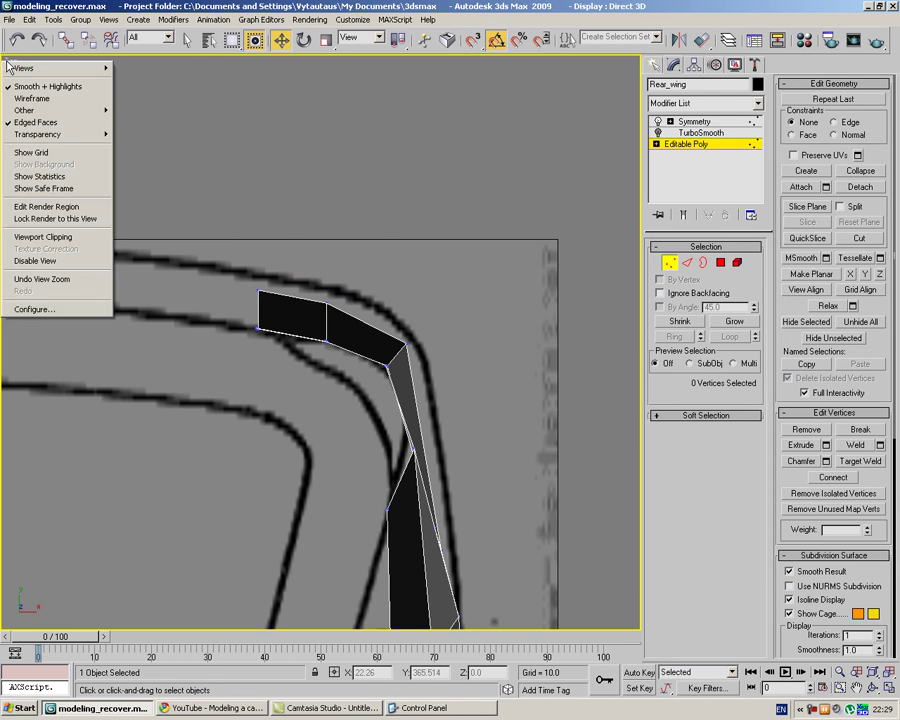
mouse_move(95, 68)
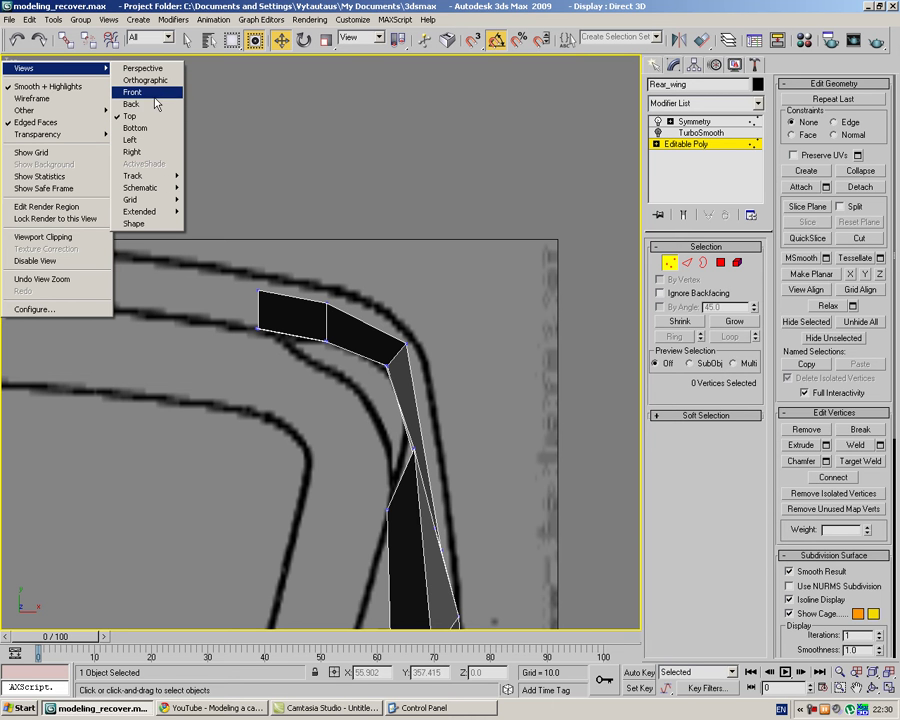
left_click(156, 108)
scroll(193, 261, "up", 2)
middle_click_drag(193, 261, 441, 309)
scroll(340, 349, "down", 2)
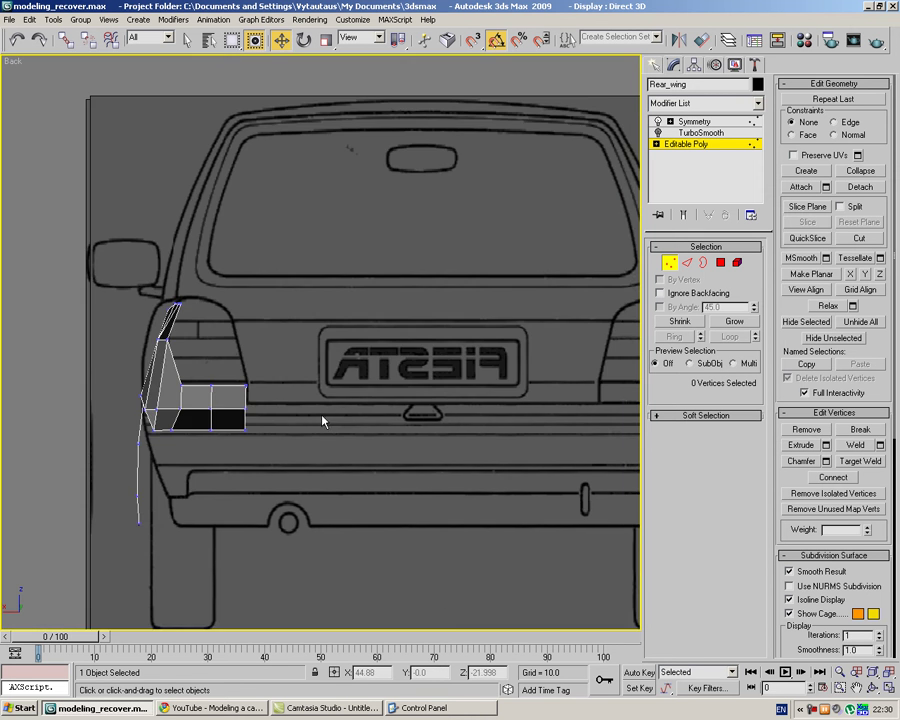
middle_click_drag(322, 416, 450, 241)
scroll(447, 264, "up", 3)
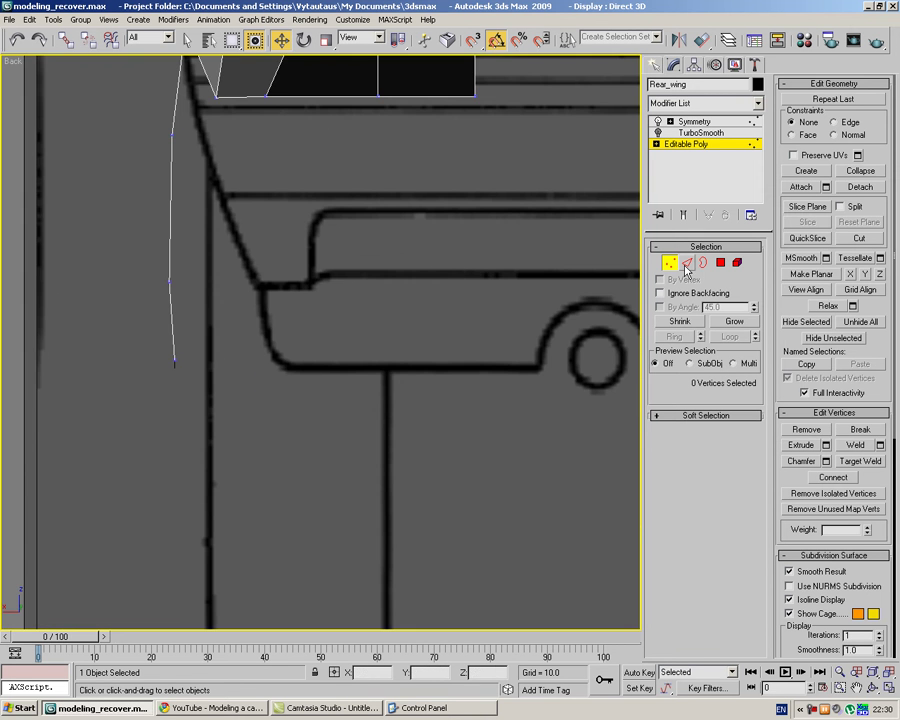
Extrude a new strip downward from the three lowest edges of the rear section, toward the bumper's horizontal line in the Back view.
left_click(687, 263)
middle_click_drag(398, 128, 408, 265)
scroll(410, 266, "down", 3)
scroll(485, 305, "down", 2)
scroll(420, 275, "up", 4)
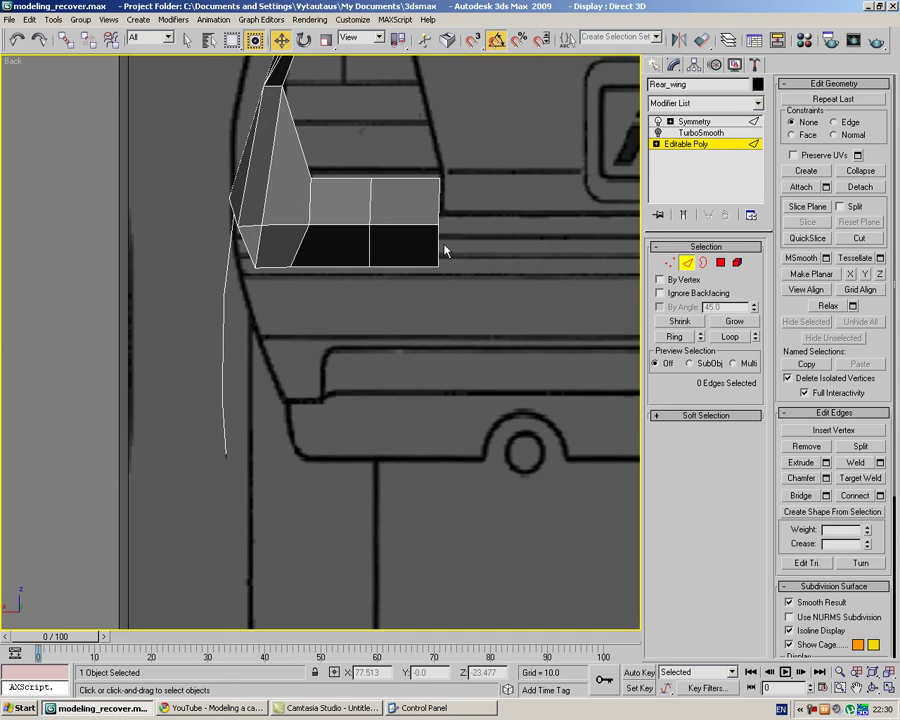
left_click(441, 247)
left_click(417, 268)
left_click(354, 268, "ctrl")
left_click(264, 267, "ctrl")
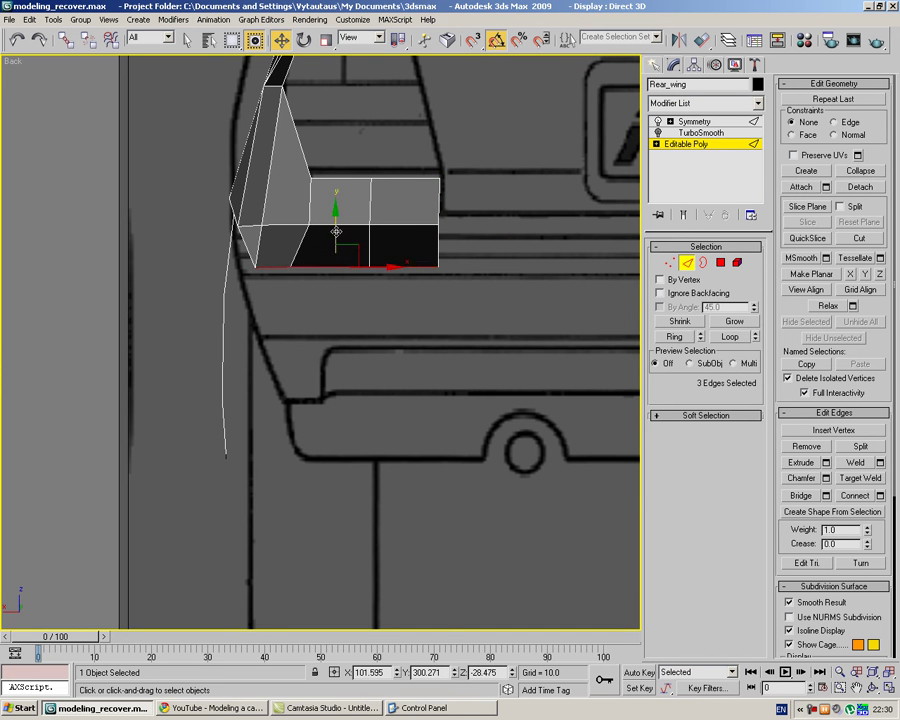
right_click(818, 710)
middle_click_drag(335, 228, 359, 252)
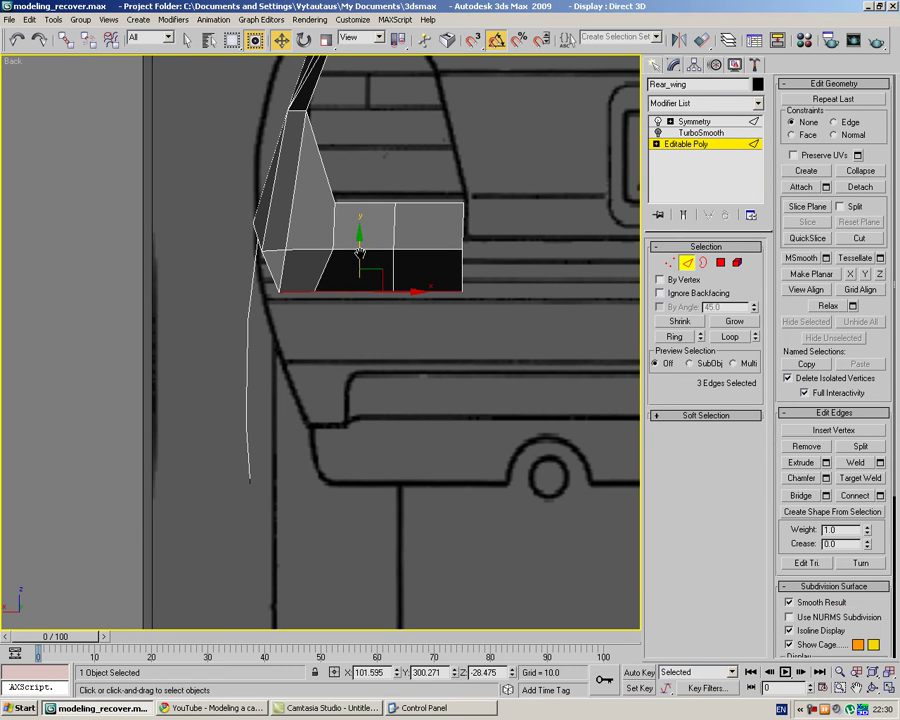
left_click_drag(359, 256, 409, 350, "shift")
Move the new strip's upper outer vertex onto the body outline and lower its bottom row to the bumper's horizontal line.
left_click(669, 262)
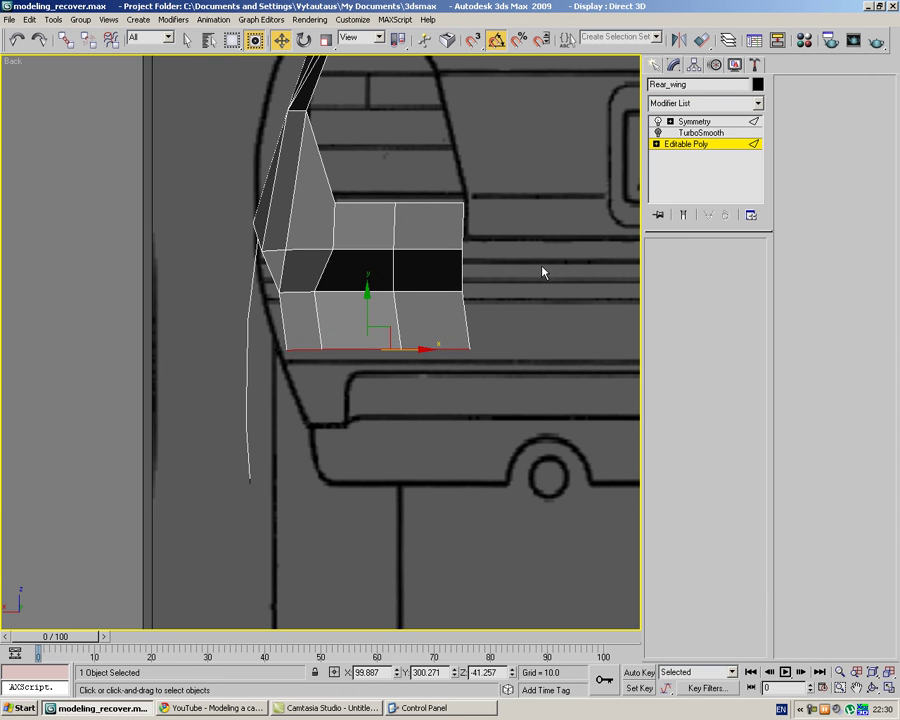
left_click(280, 291)
left_click_drag(319, 296, 308, 296)
left_click(343, 315)
left_click_drag(485, 335, 271, 382)
left_click_drag(371, 304, 371, 314)
key("2")
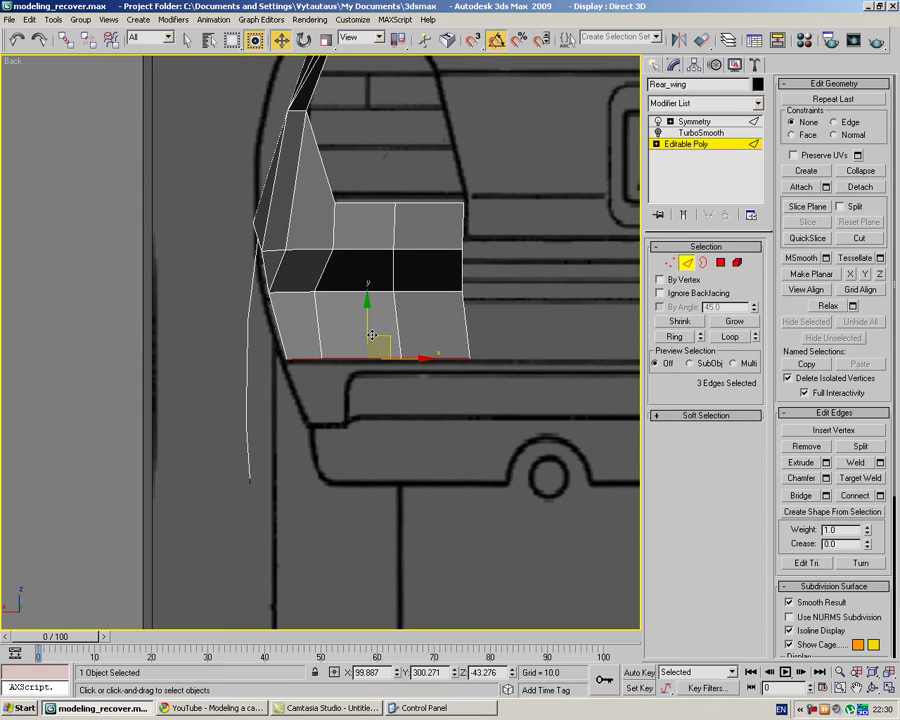
middle_click_drag(516, 418, 421, 342)
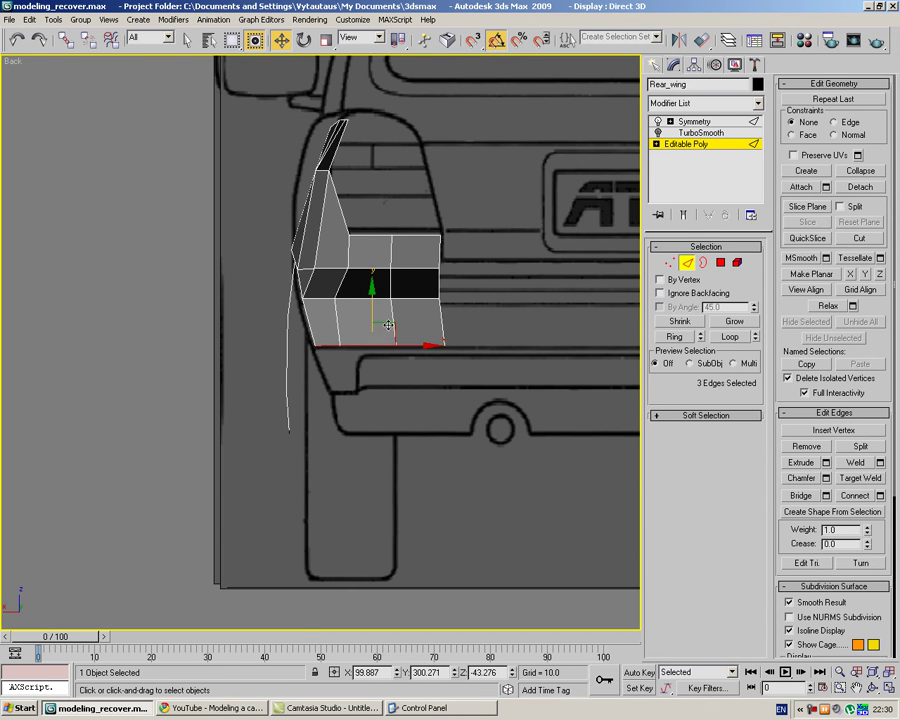
scroll(424, 339, "up", 3)
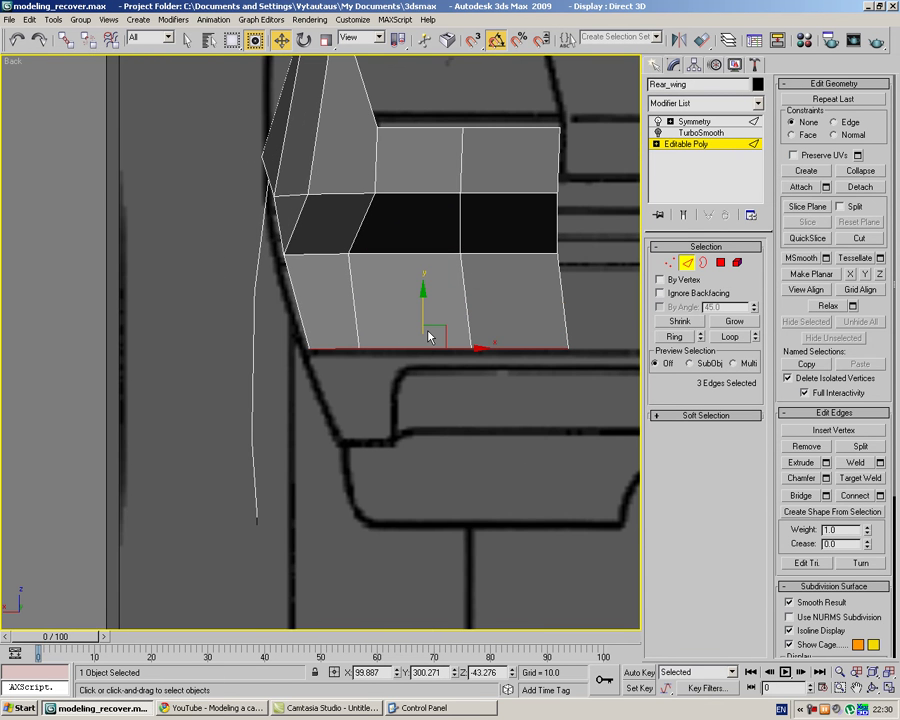
key("r")
right_click(13, 60)
mouse_move(60, 64)
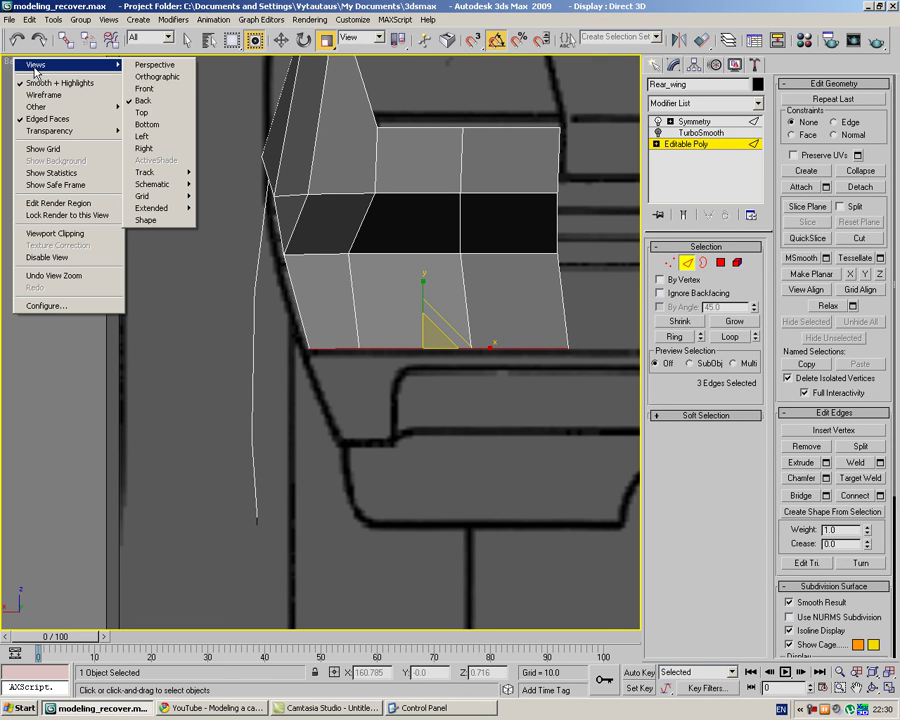
Open the user interface customization for keyboard shortcuts and show the Views category of the Main UI group.
left_click(356, 21)
left_click(350, 21)
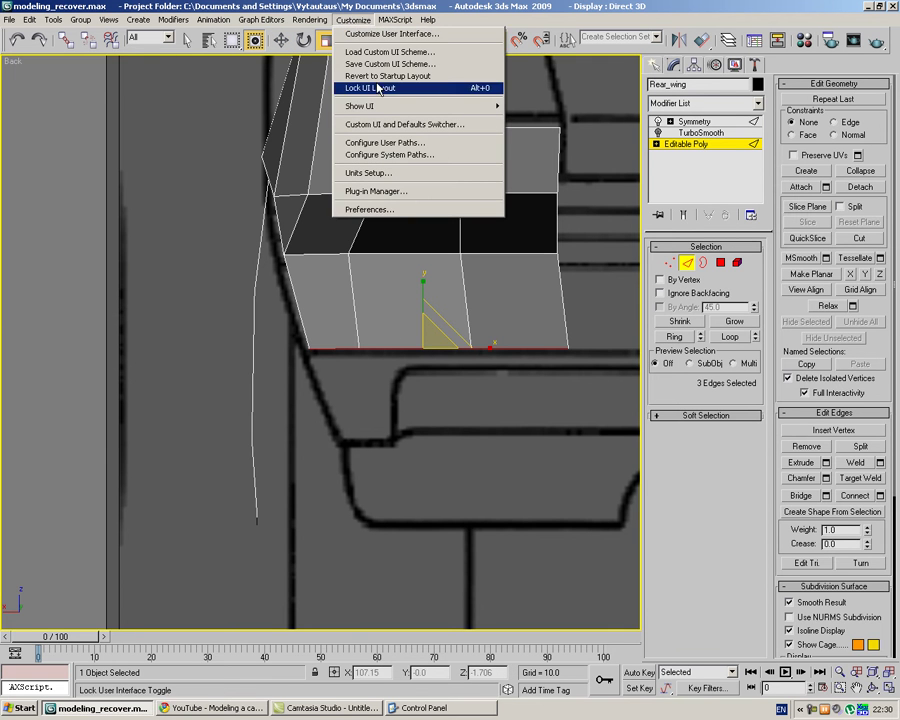
left_click(381, 36)
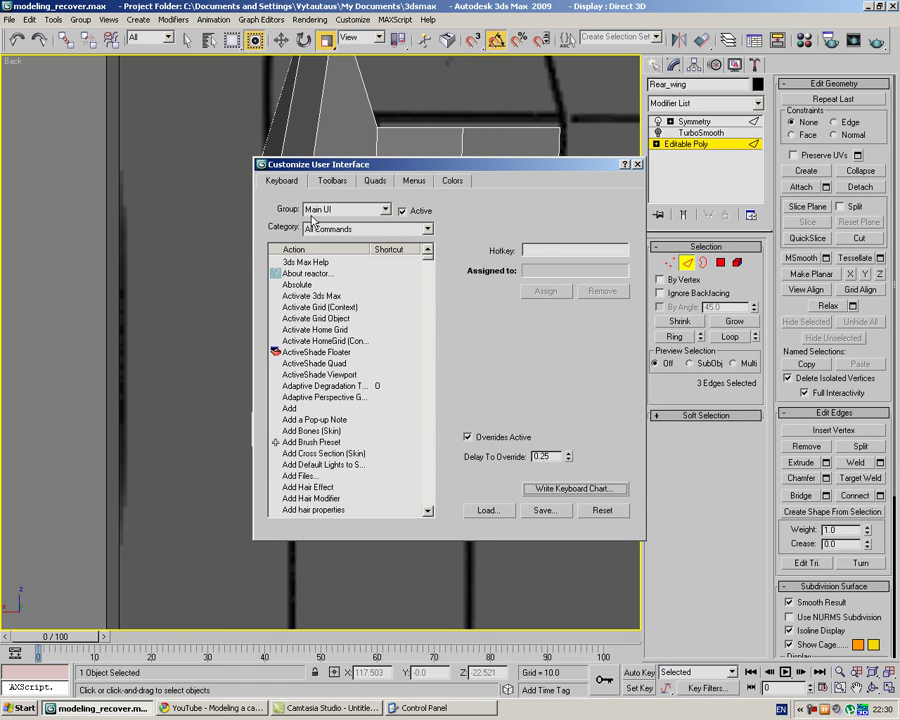
left_click(332, 229)
left_click(360, 213)
left_click(360, 210)
left_click(280, 218)
left_click(392, 229)
scroll(350, 305, "down", 10)
left_click(354, 406)
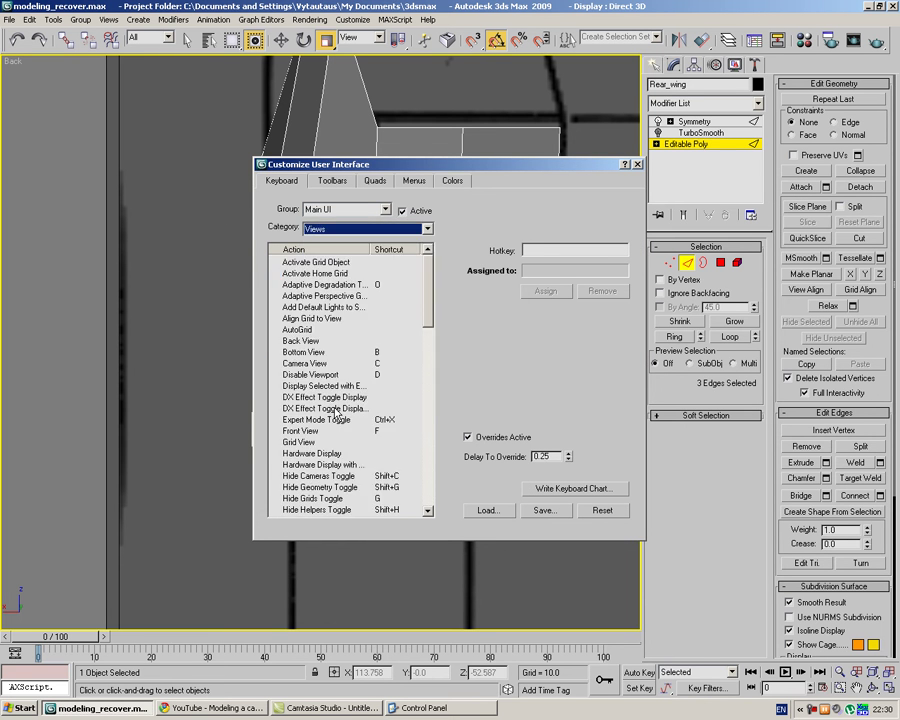
Assign the hotkey R to the Right View action, replacing its Smart Scale assignment.
scroll(345, 318, "down", 8)
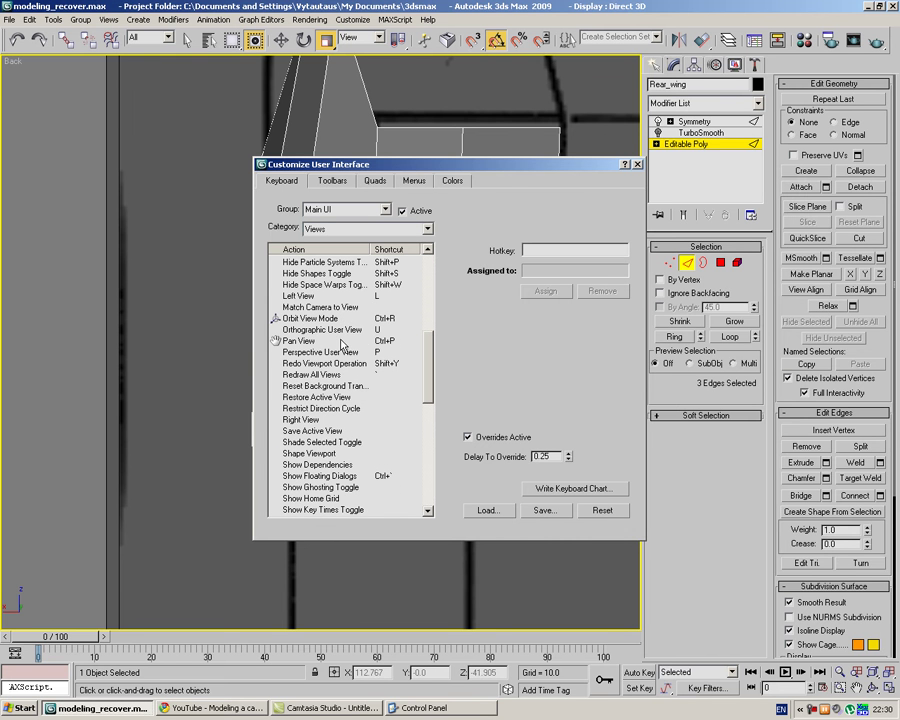
scroll(360, 375, "down", 3)
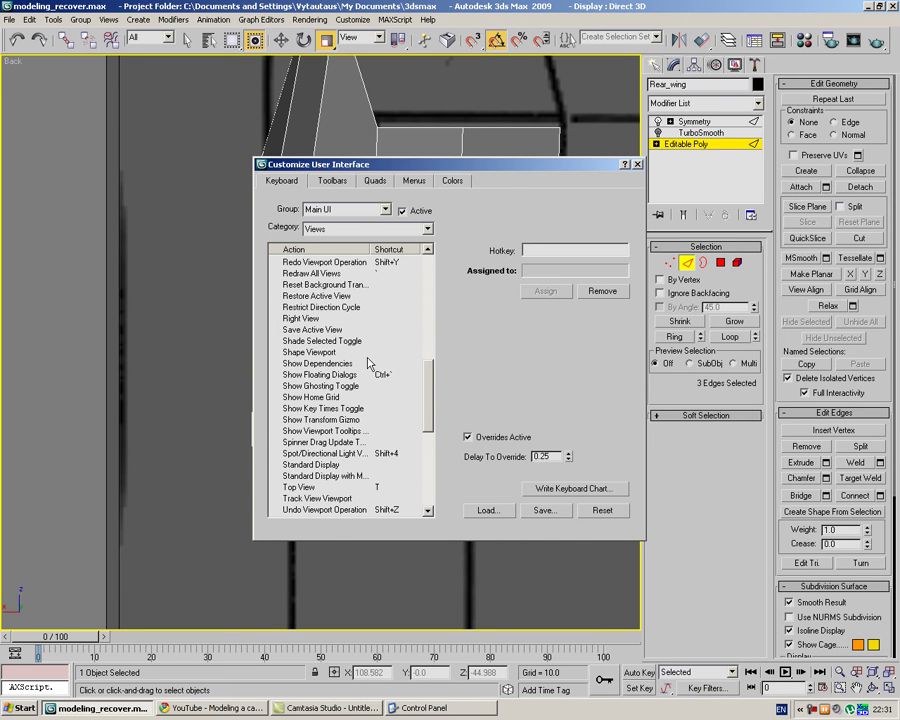
left_click(365, 307)
left_click(365, 319)
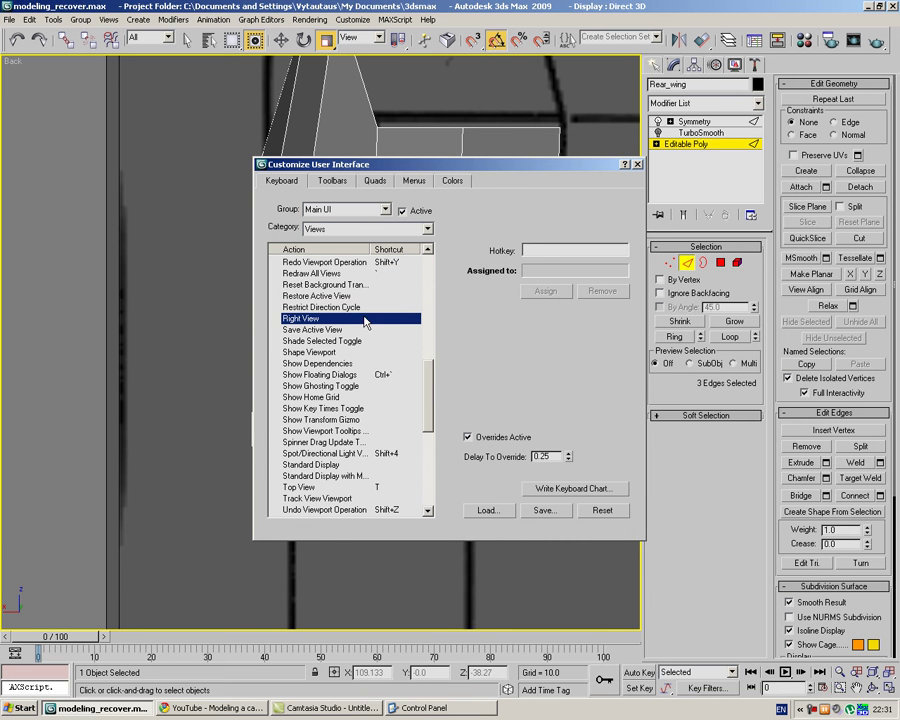
left_click(543, 251)
key("r")
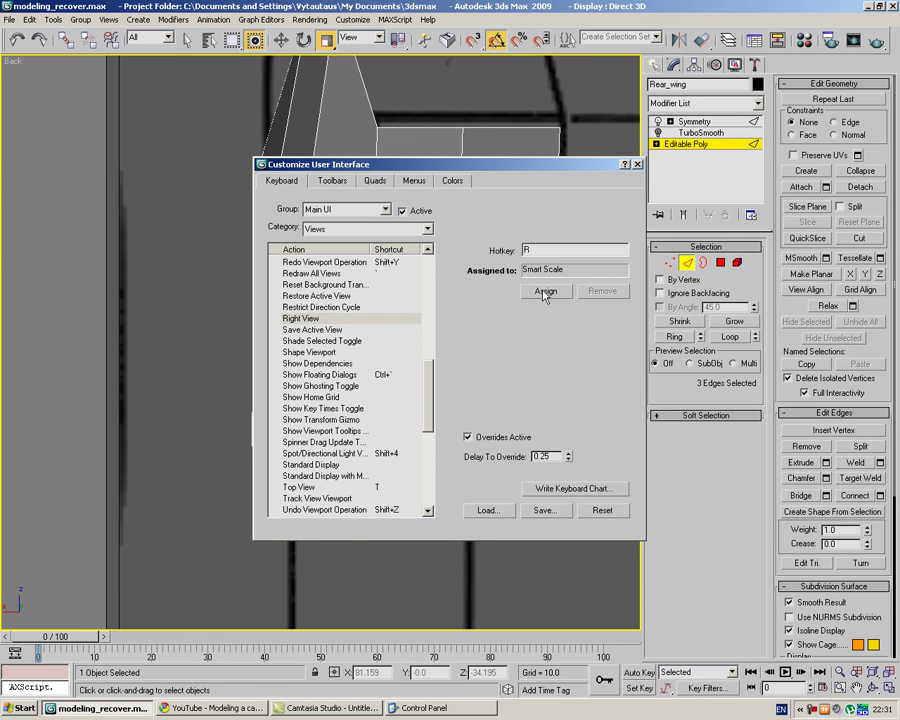
left_click(545, 290)
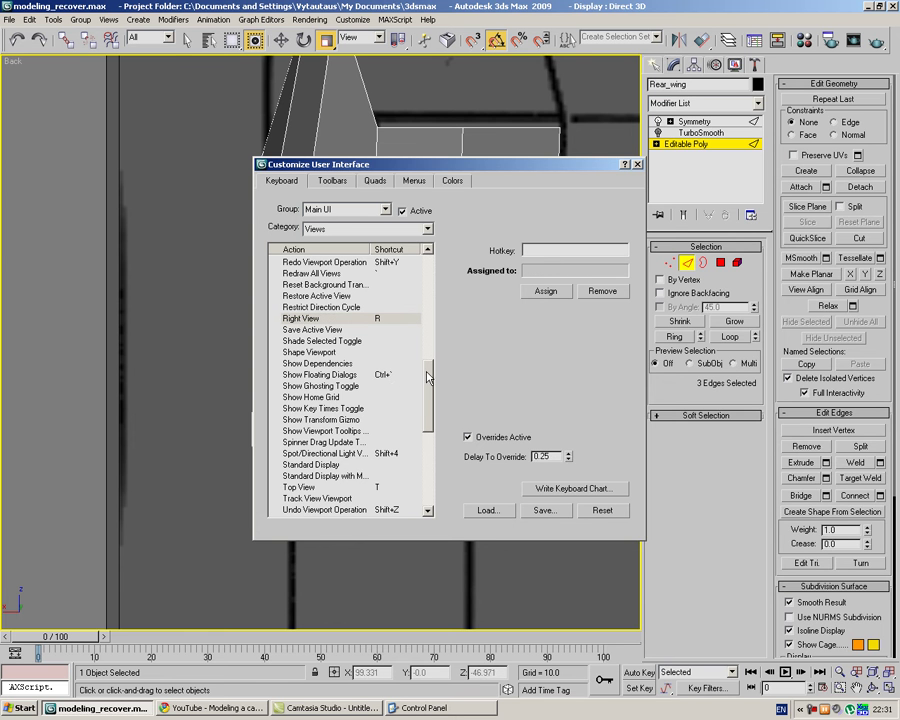
Assign the hotkey B to the Back View action and close the customization dialog.
left_click_drag(428, 377, 428, 262)
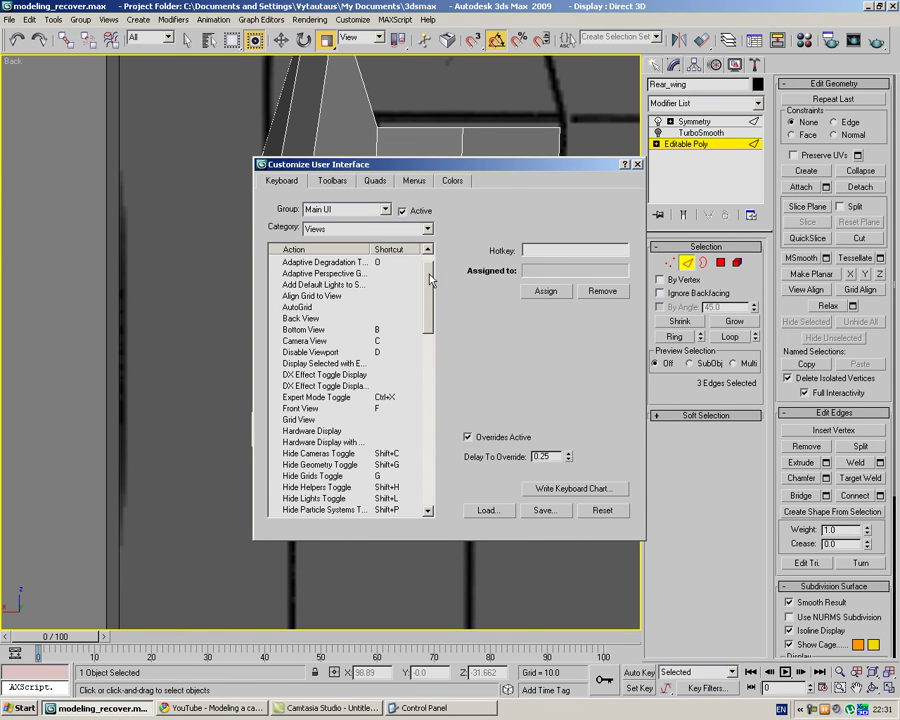
left_click(341, 319)
left_click(548, 250)
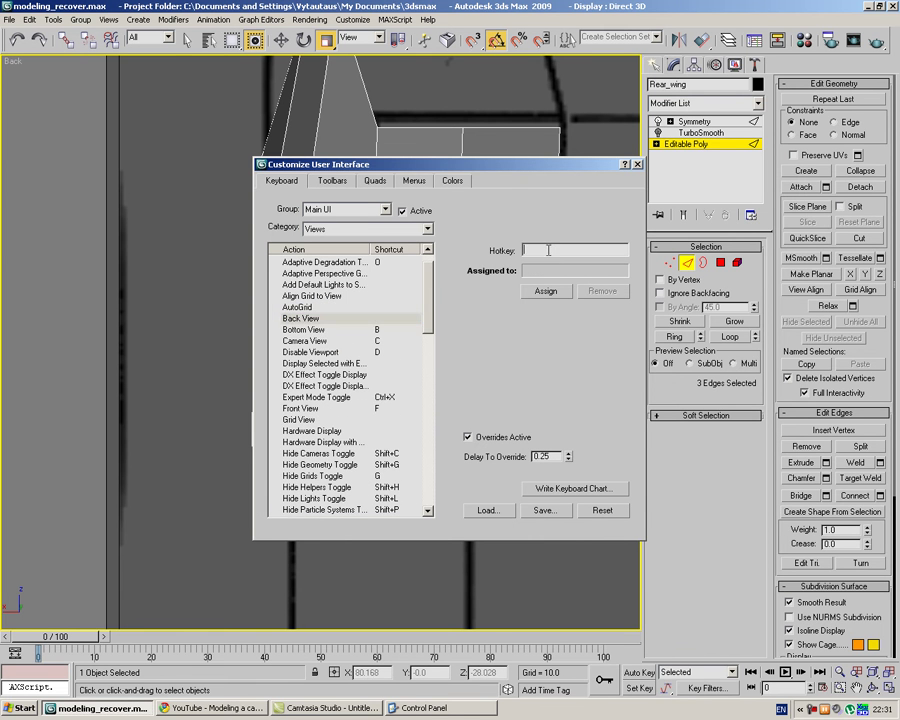
key("b")
left_click(545, 290)
mouse_move(432, 308)
left_mouse_down()
mouse_move(430, 451)
mouse_move(427, 330)
left_mouse_up()
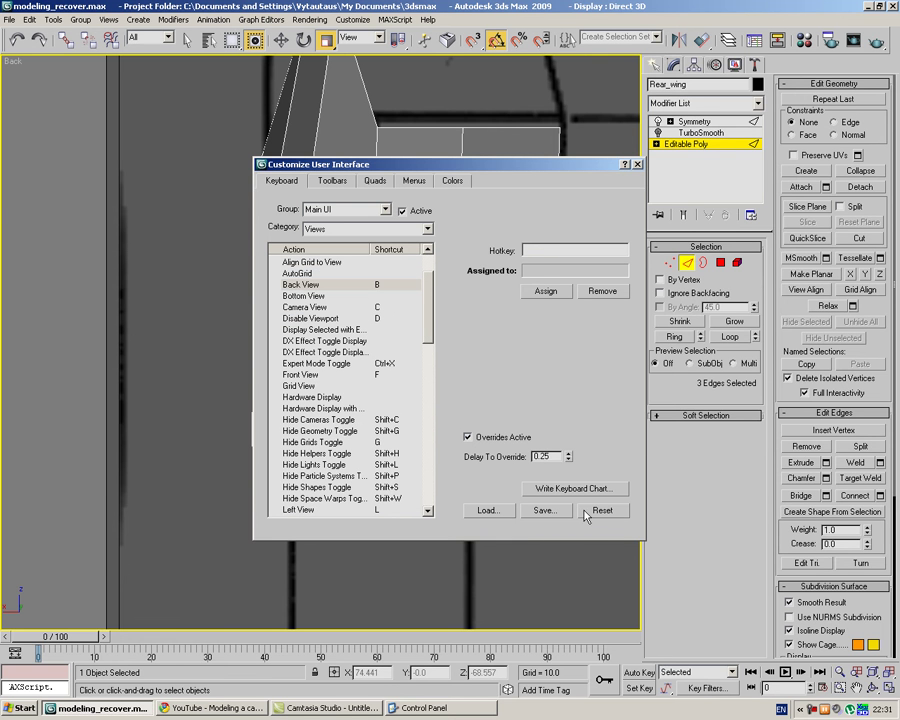
left_click(637, 164)
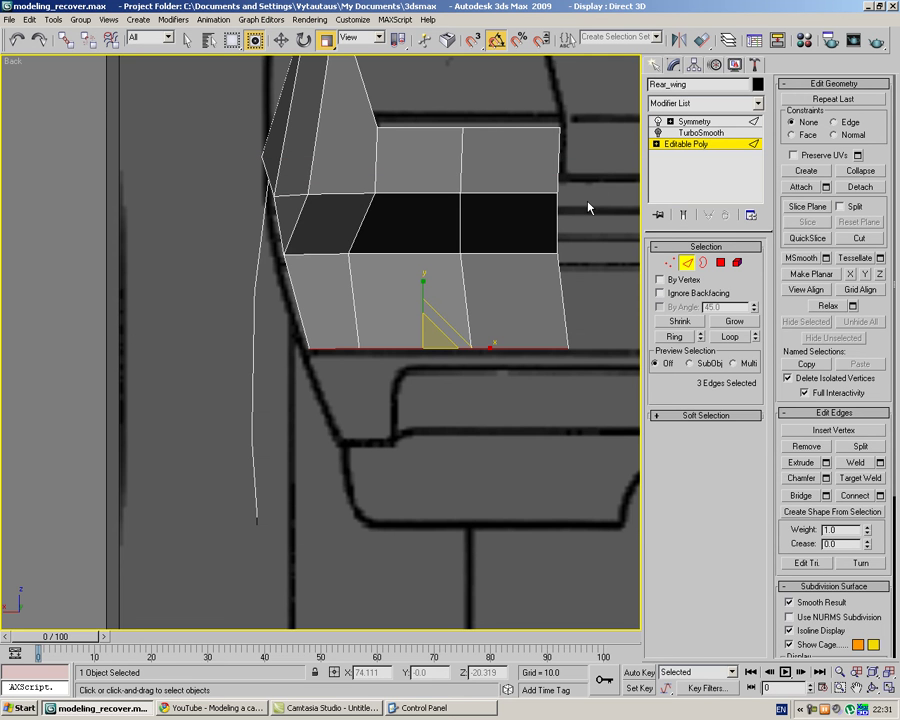
In the Right view, move the strip's lower front vertex rearward onto the wheel arch outline.
key("r")
scroll(525, 231, "up", 3)
middle_click_drag(525, 231, 517, 205)
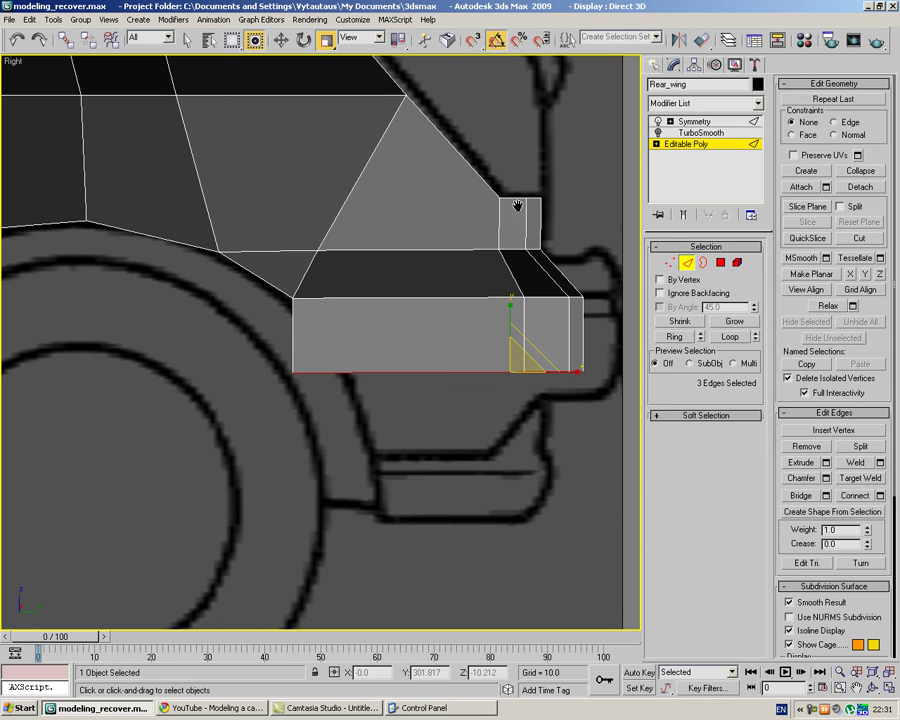
left_click(670, 264)
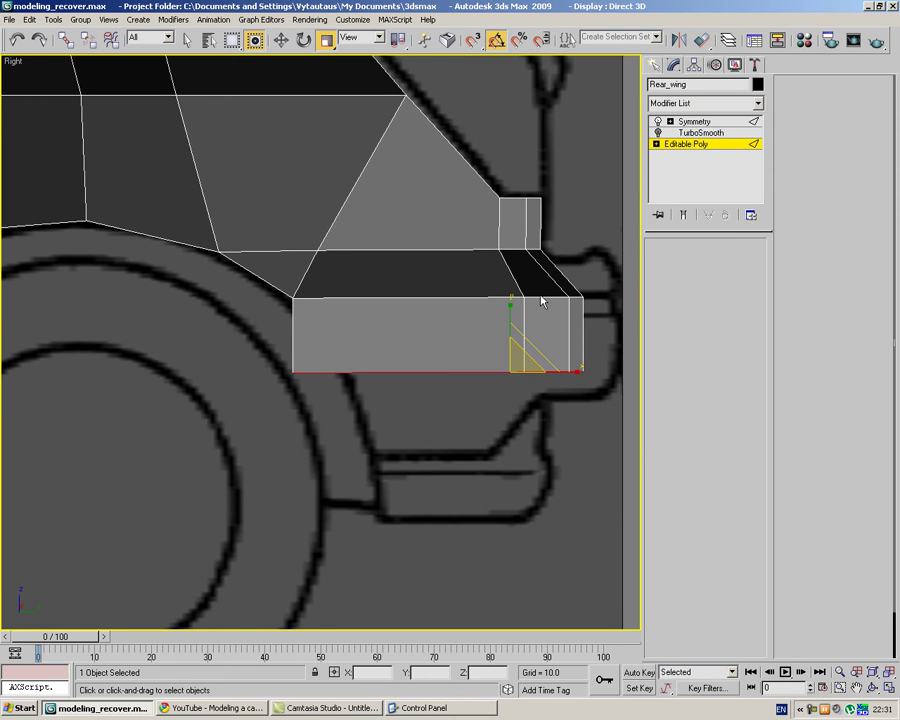
middle_click_drag(512, 270, 476, 236)
left_click(255, 340)
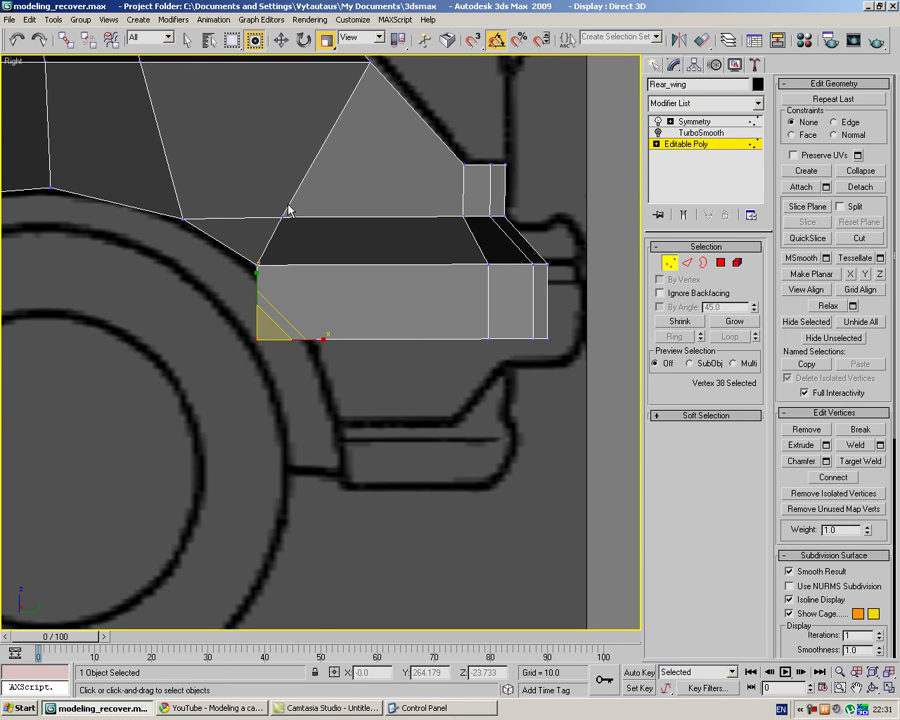
key("w")
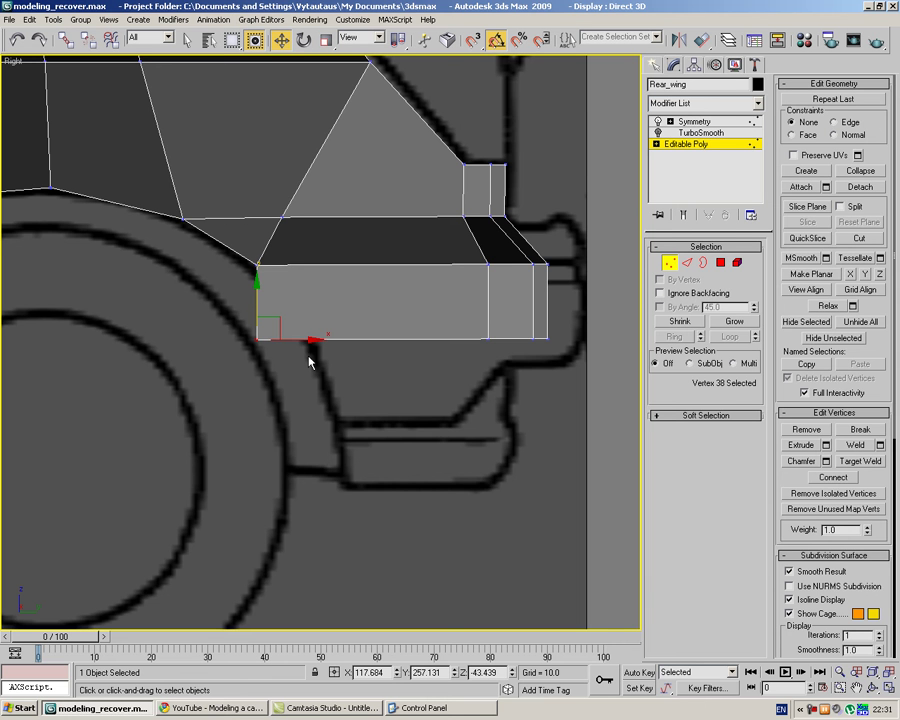
left_click_drag(308, 349, 378, 376)
left_click(562, 299)
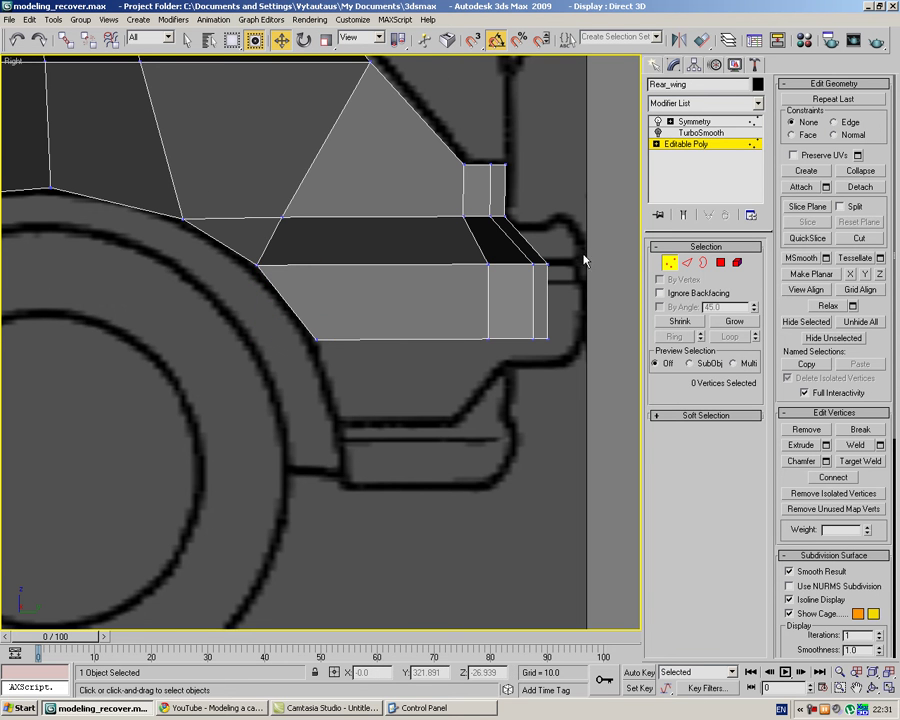
Move the strip's six rear vertices rearward to the bumper's back edge and up toward its top edge.
left_click_drag(582, 248, 468, 357)
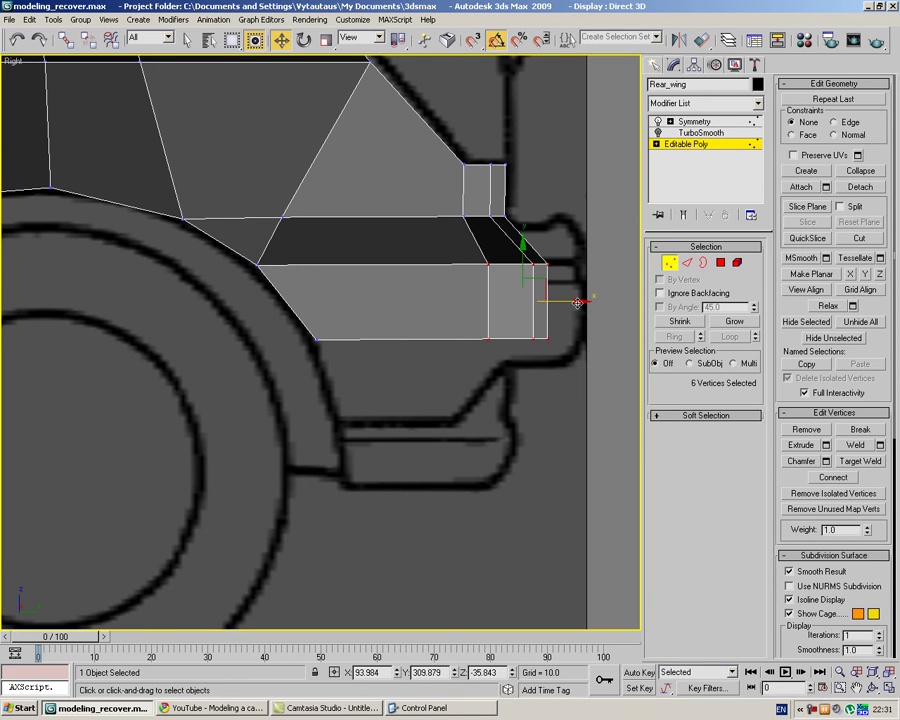
left_click_drag(577, 302, 615, 298)
left_click(605, 263)
left_click_drag(522, 354, 522, 352)
left_click_drag(559, 255, 561, 224)
left_click(343, 301)
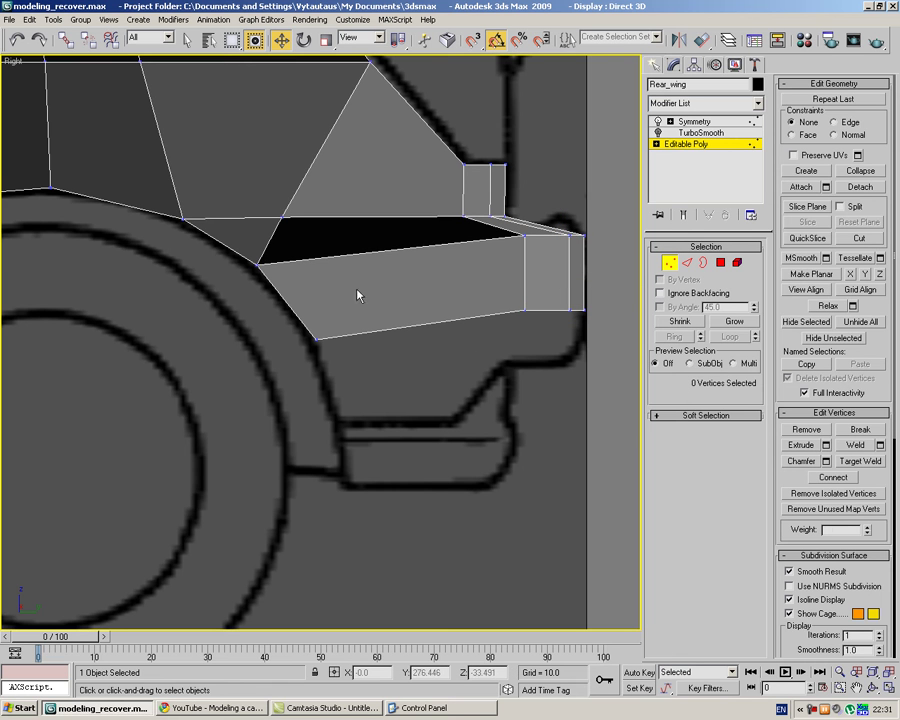
Lower the upper vertex of the strip's bumper corner column slightly in the Right view.
left_click(525, 234)
left_click_drag(529, 199, 529, 206)
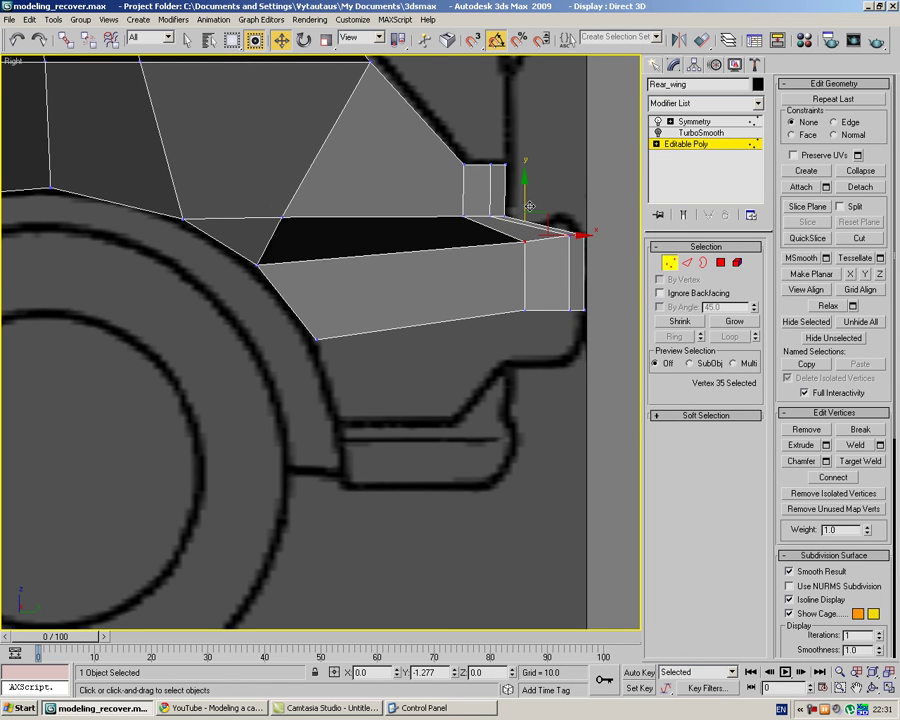
left_click(592, 237)
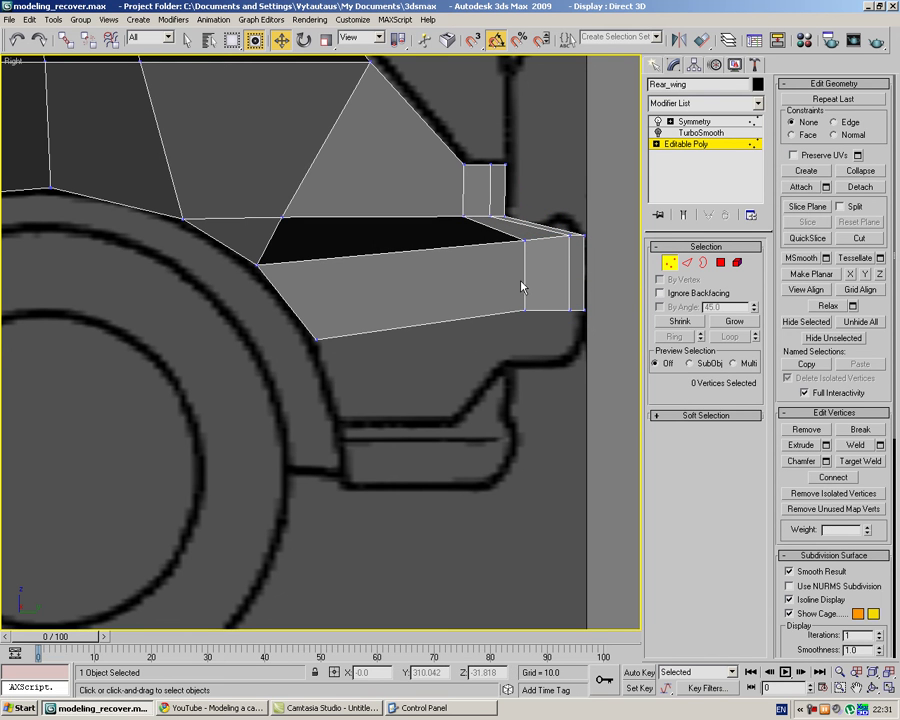
Move the two bumper corner column vertices outward and forward onto the rounded corner outline in the Top view, with the mesh see-through.
left_click_drag(527, 280, 538, 352)
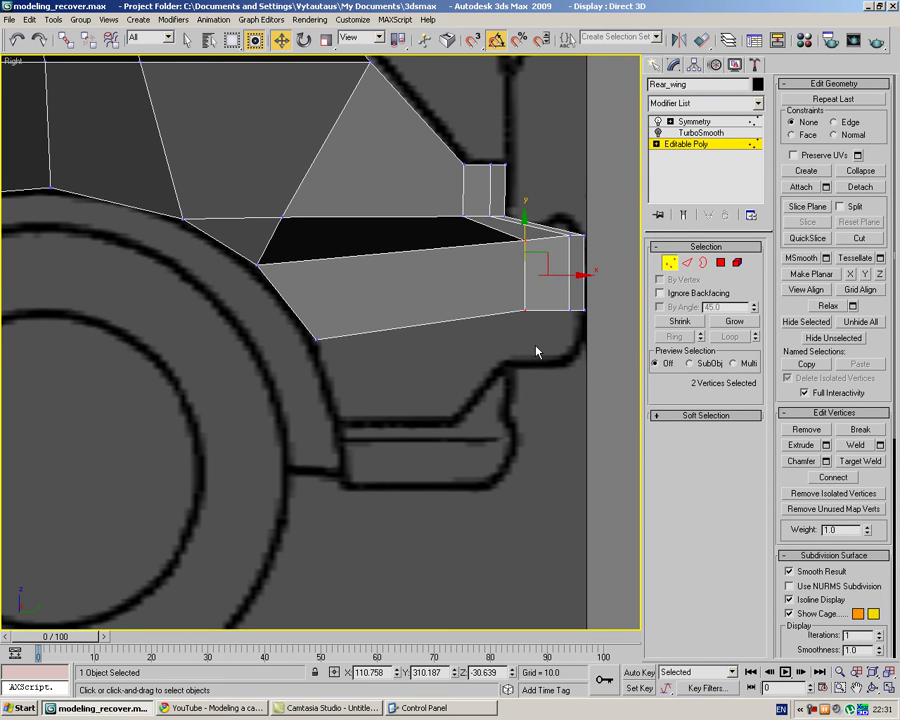
key("t")
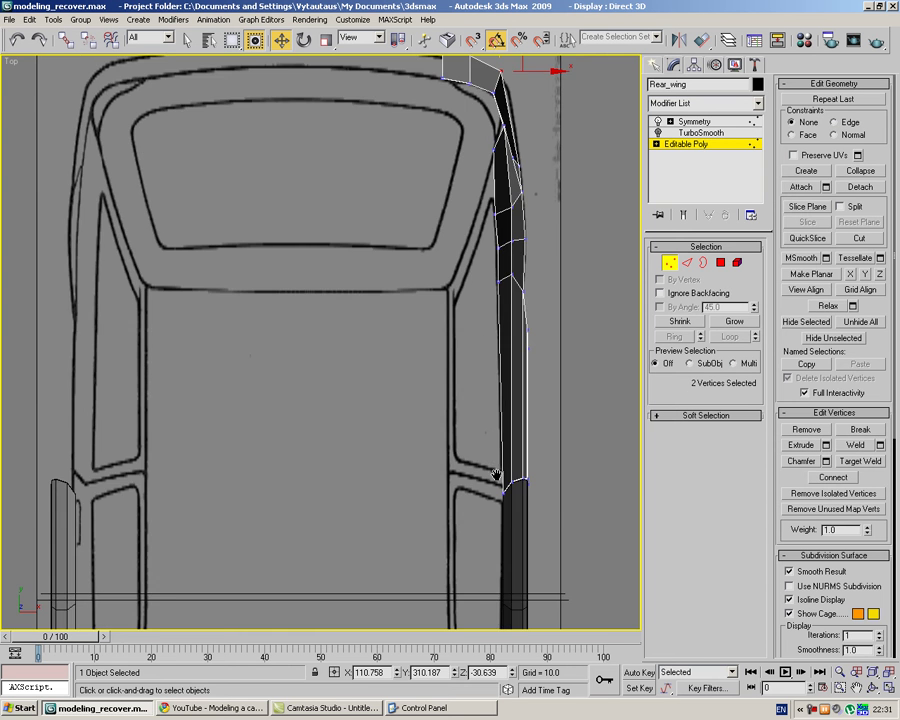
scroll(493, 225, "up", 2)
middle_click_drag(494, 178, 316, 440)
scroll(418, 314, "up", 5)
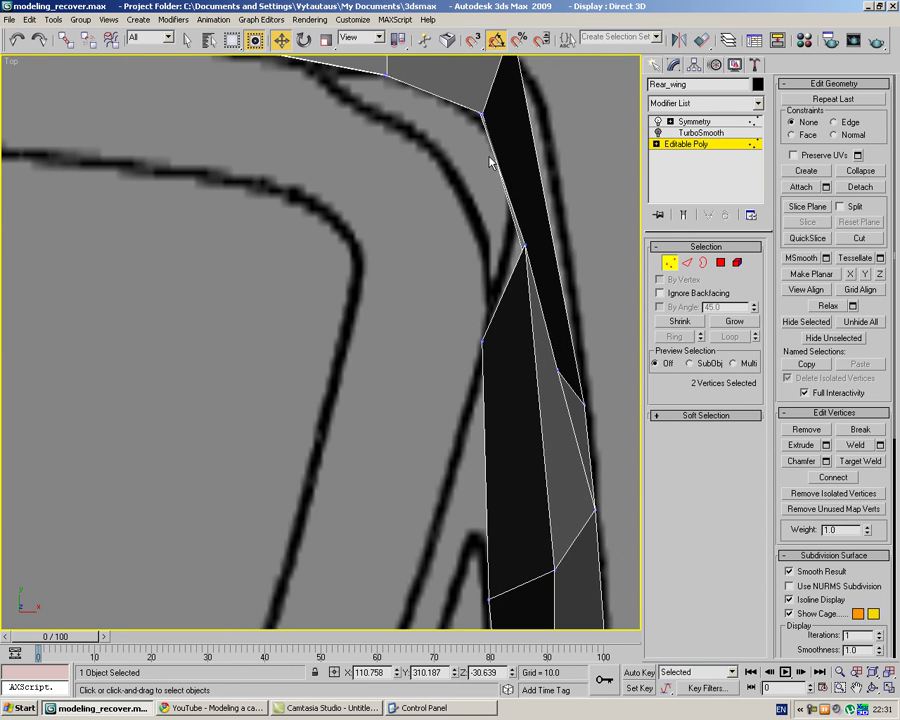
middle_click_drag(463, 187, 402, 244)
scroll(448, 140, "up", 2)
middle_click_drag(448, 140, 402, 199)
key("alt+x")
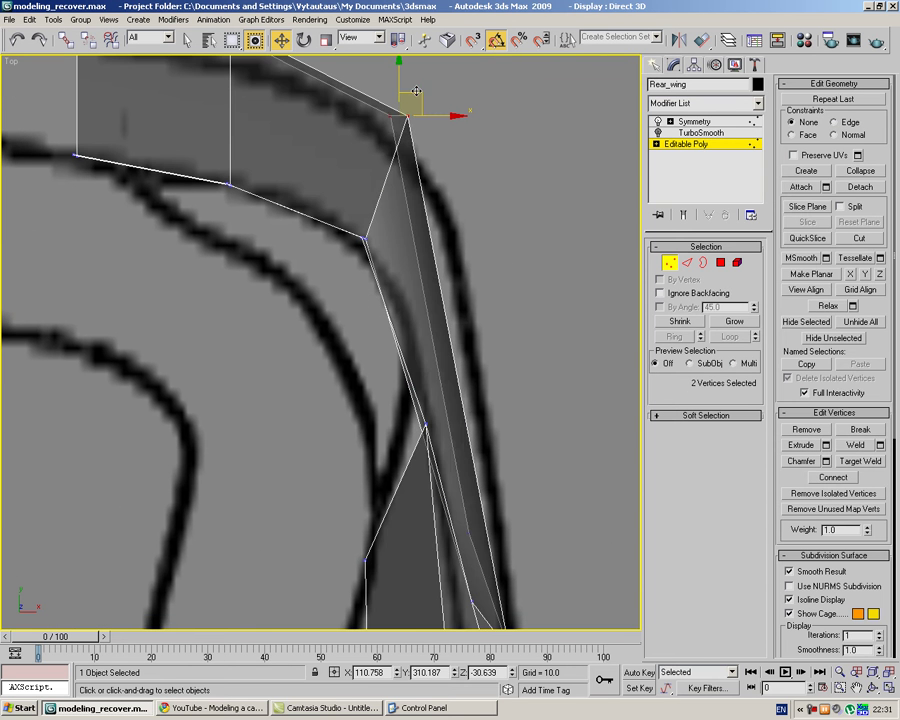
left_click_drag(416, 90, 451, 161)
left_click(340, 106)
Move the strip's innermost rear vertices slightly forward onto the bumper's outer outline in the Top view.
scroll(340, 106, "down", 5)
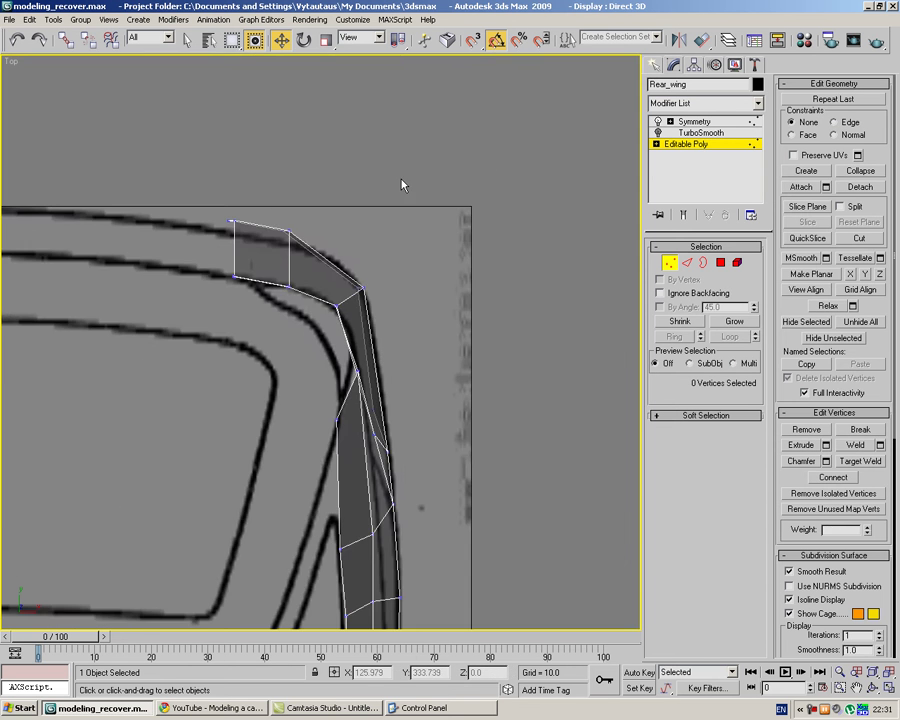
left_click_drag(301, 189, 422, 243)
left_click_drag(369, 190, 369, 201)
left_click(432, 177)
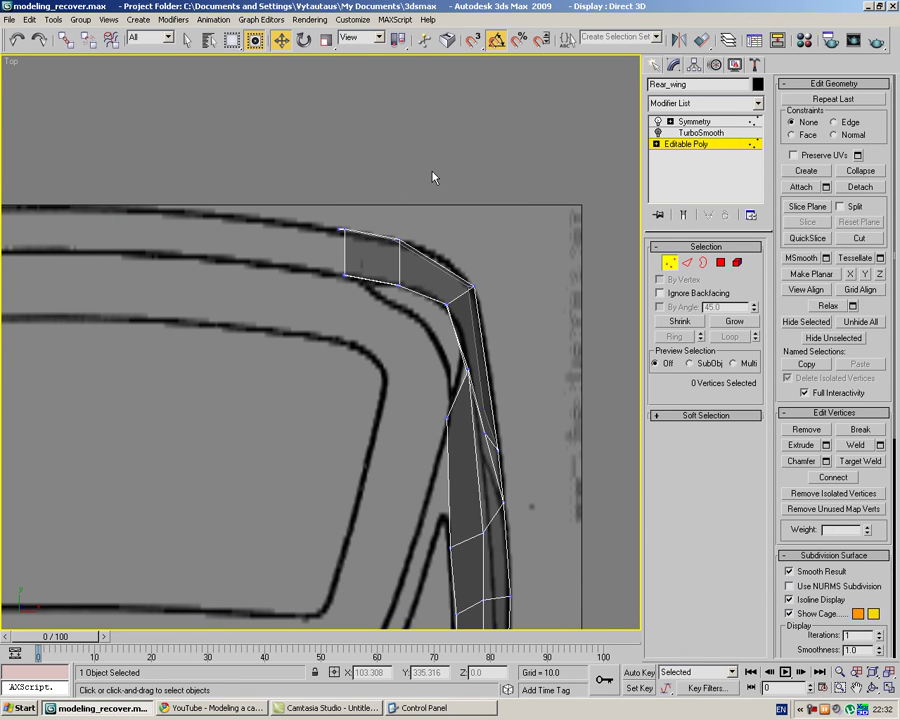
Move the upper vertex of the strip's bumper corner column inward in the Back view.
key("k")
middle_click_drag(463, 180, 418, 209)
scroll(418, 209, "up", 2)
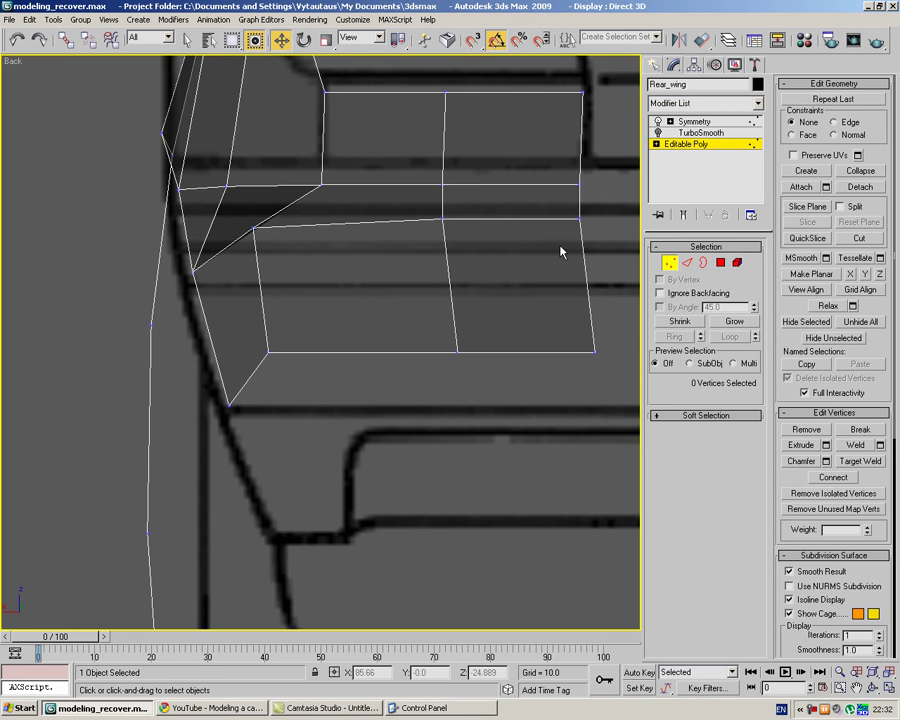
left_click(253, 228)
left_click_drag(261, 207, 285, 217)
left_click(380, 221)
scroll(400, 240, "down", 3)
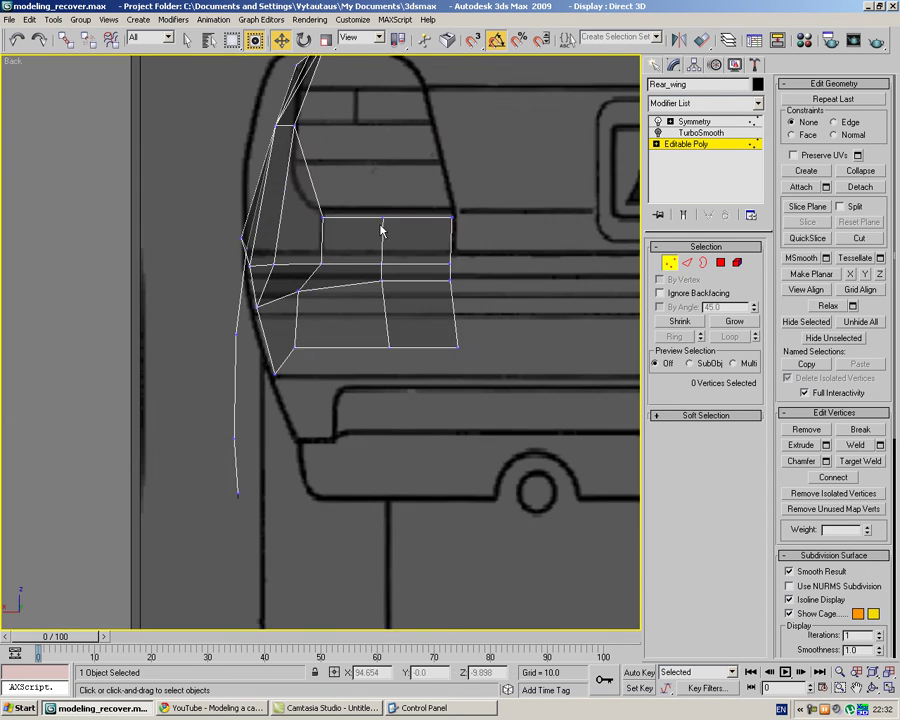
Raise that corner column vertex level with its row and shift the vertex above it outward to even out the column.
left_click(298, 283)
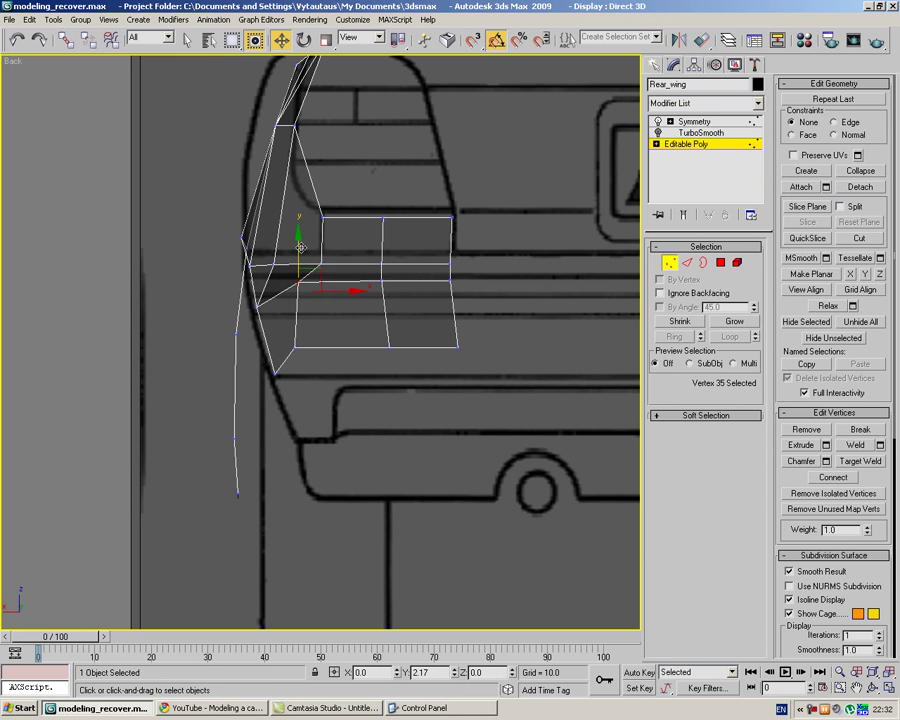
left_click(307, 314)
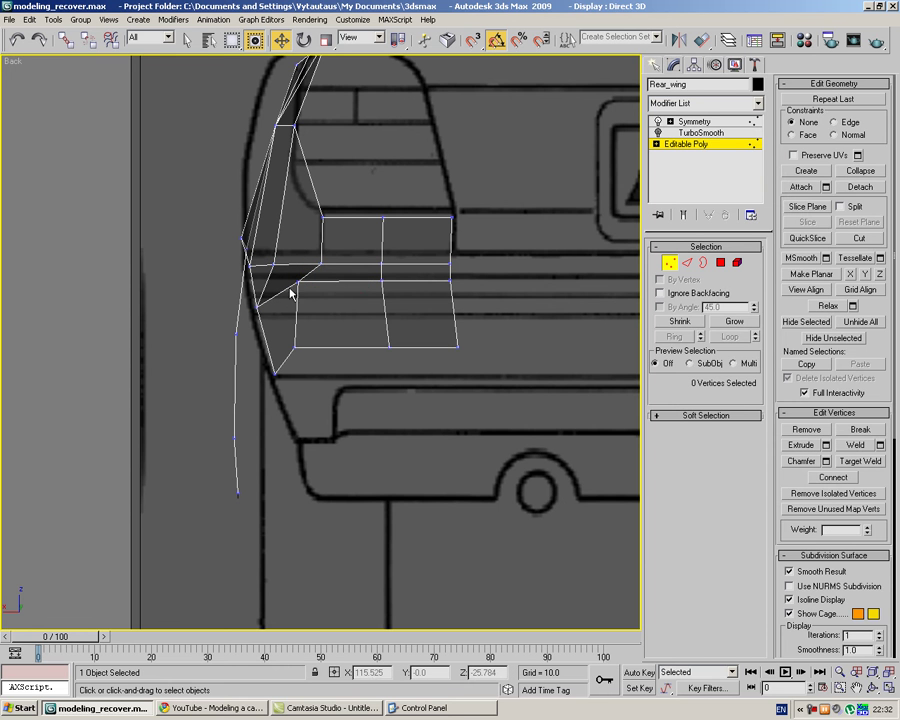
left_click(298, 283)
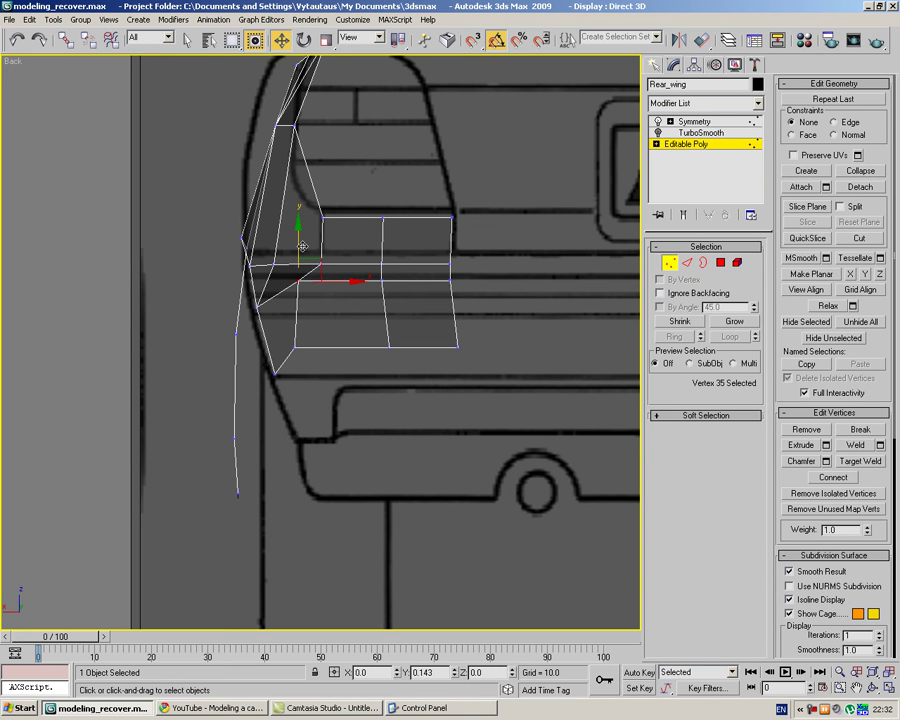
left_click(344, 297)
left_click(322, 263)
left_click(333, 279)
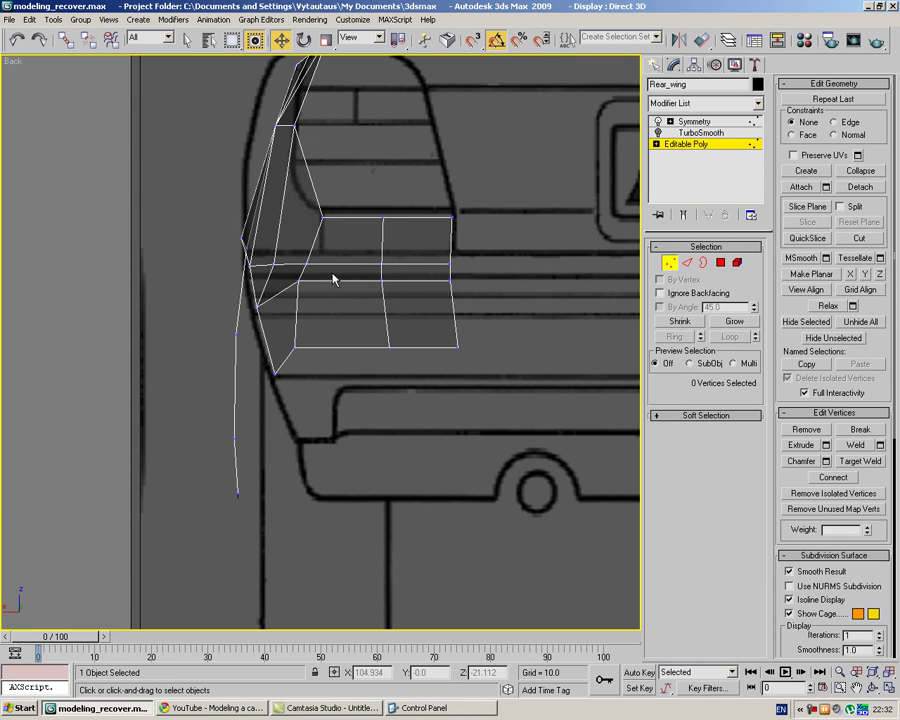
Lower the strip's rear bottom vertices level with the outer corner vertex, along the bumper line in the Back view.
left_click_drag(281, 332, 485, 367)
left_click_drag(384, 320, 394, 347)
left_click(506, 344)
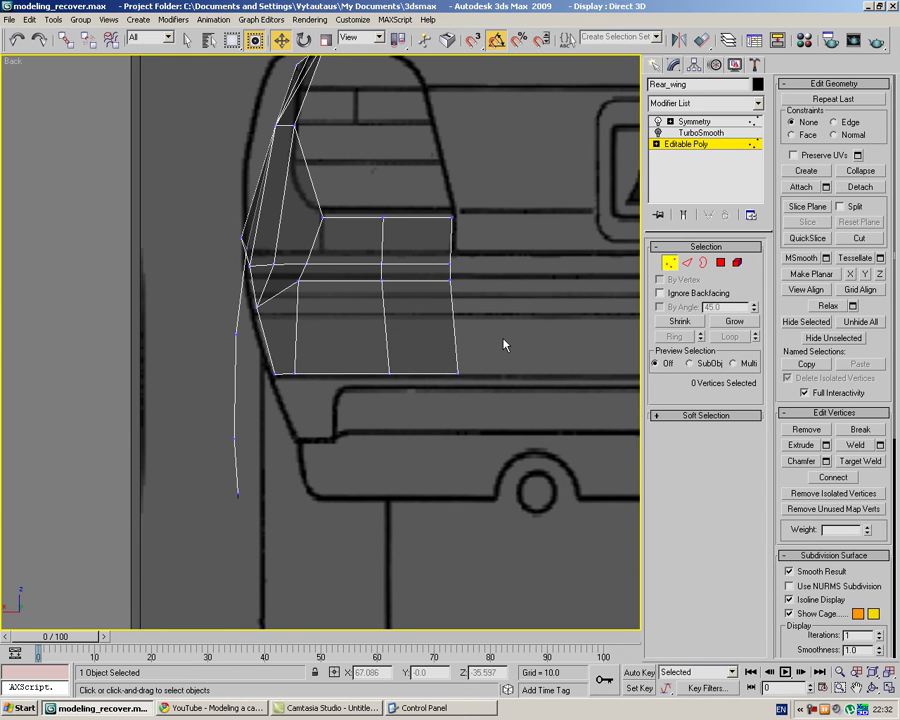
Examine the extended wing and bumper mesh from the rear corner in the Perspective view.
scroll(503, 344, "down", 2)
key("p")
scroll(500, 344, "down", 5)
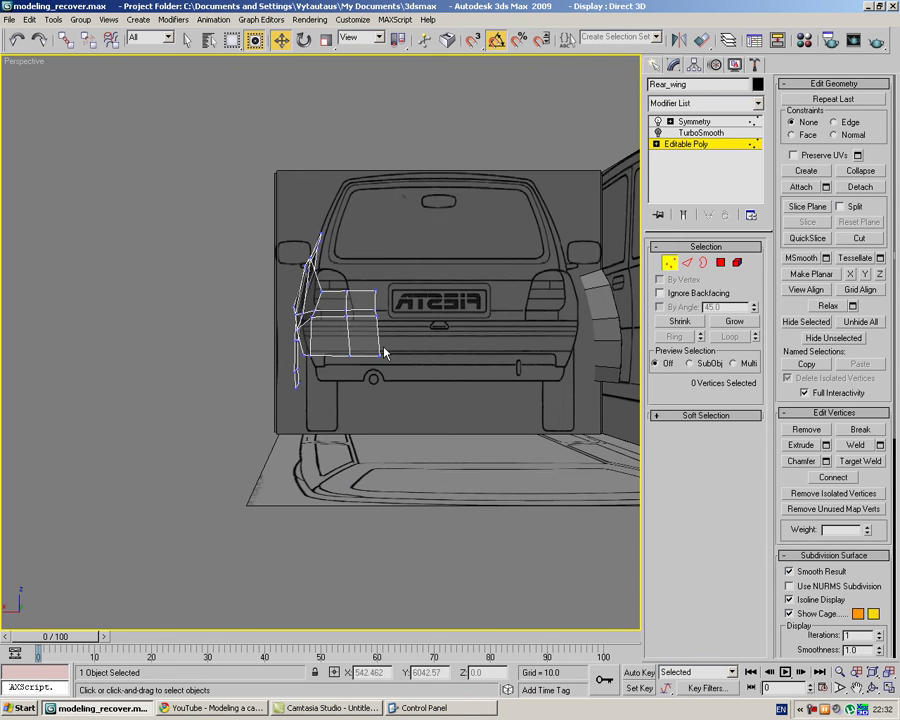
middle_click_drag(386, 346, 442, 370, "alt")
scroll(504, 400, "up", 5)
middle_click_drag(504, 400, 166, 312)
scroll(315, 351, "down", 4)
middle_click_drag(315, 351, 245, 323, "alt")
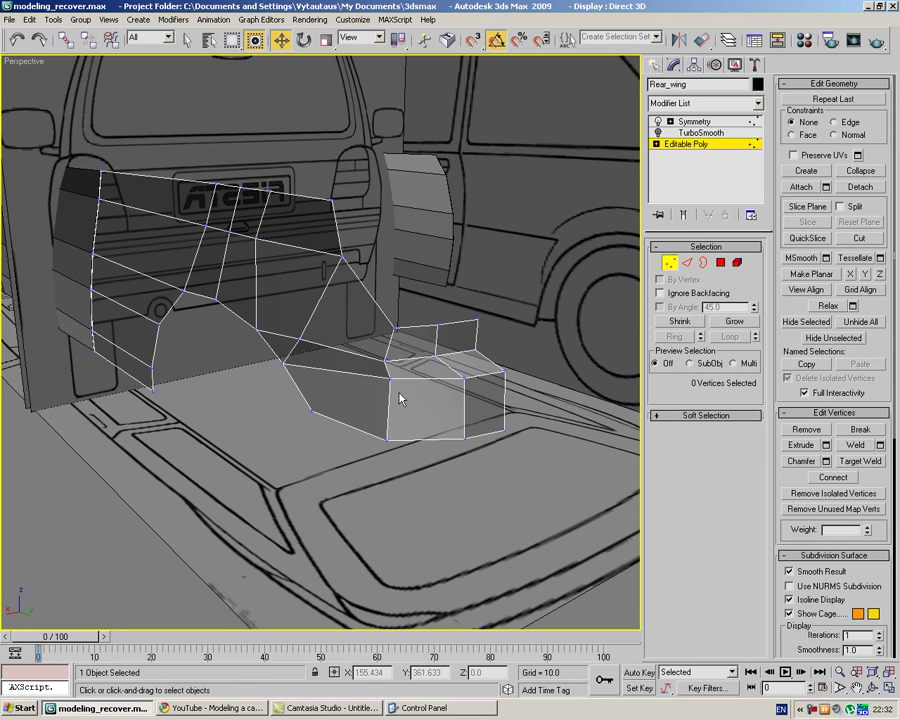
Extend the side bottom edge behind the wheel arch down about 15.7 units as a new polygon in the Right view.
key("r")
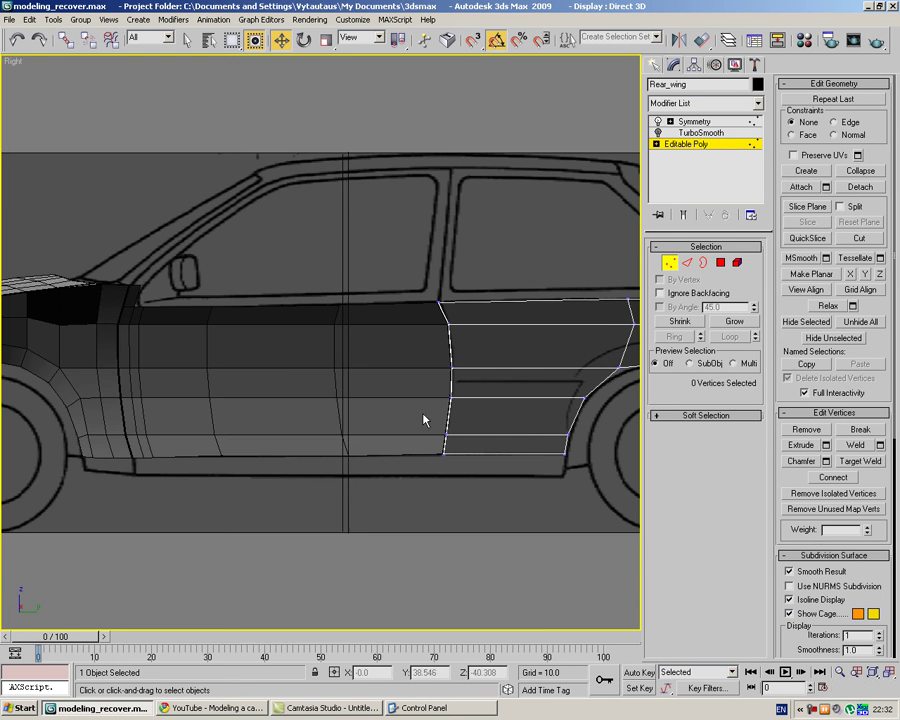
middle_click_drag(448, 417, 40, 396)
scroll(325, 390, "up", 4)
scroll(407, 394, "up", 3)
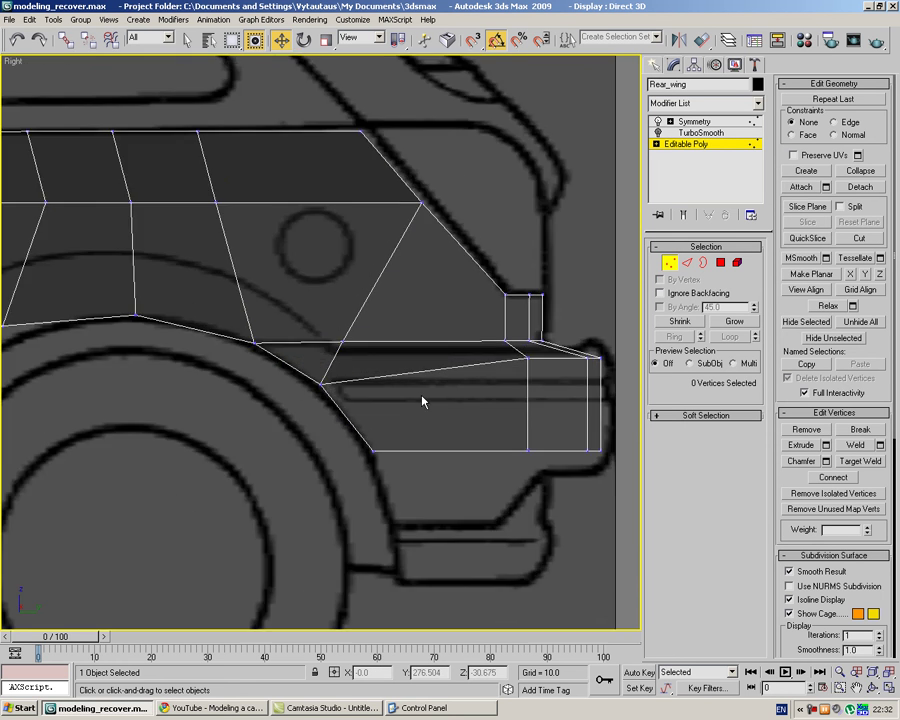
middle_click_drag(444, 398, 328, 333)
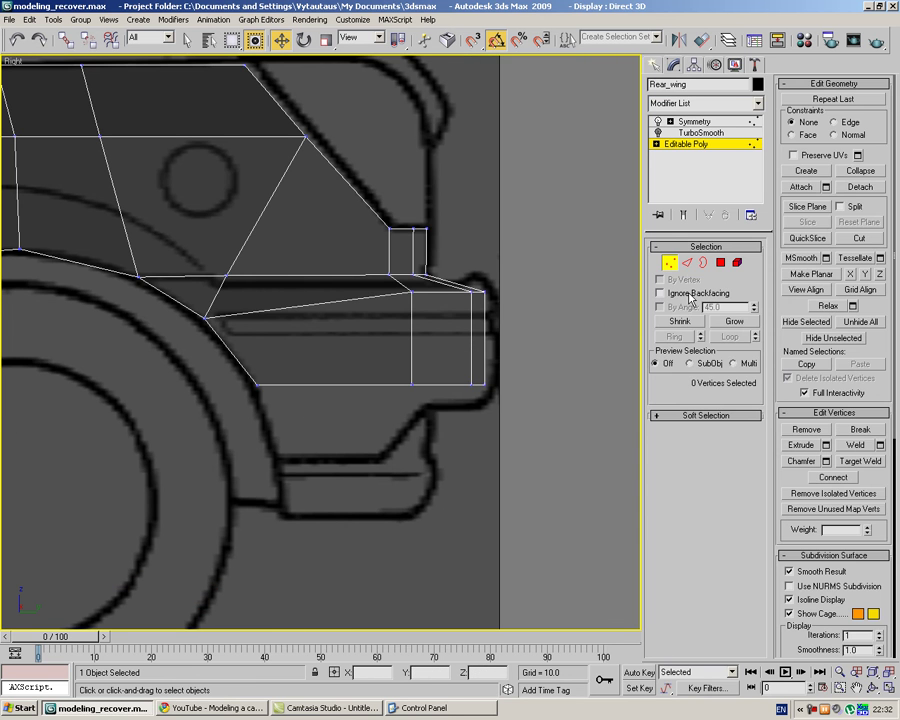
key("2")
double_click(418, 384)
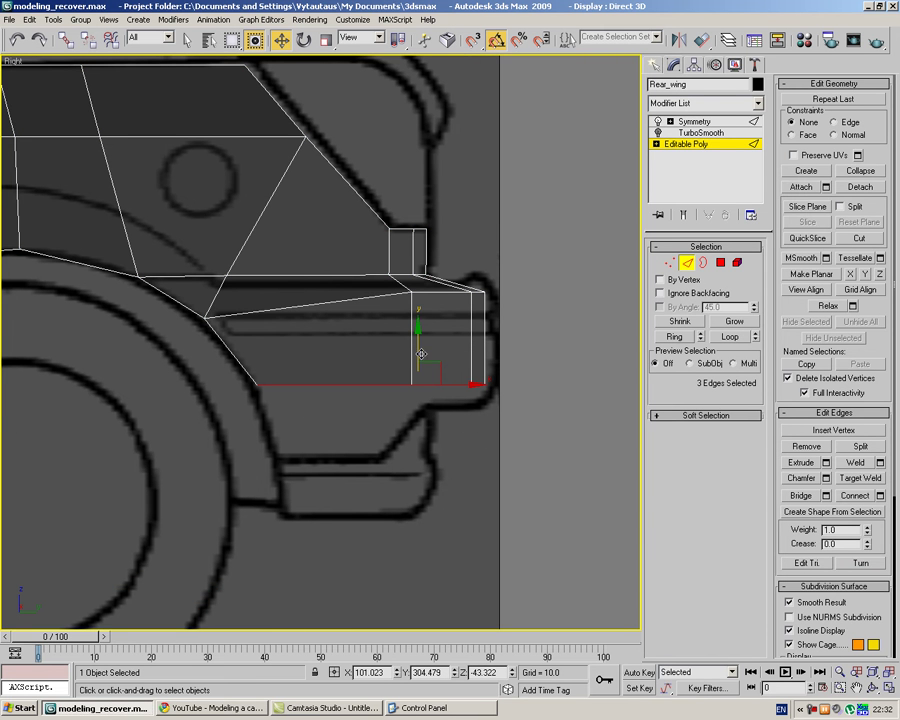
left_click(380, 393)
left_click(377, 385)
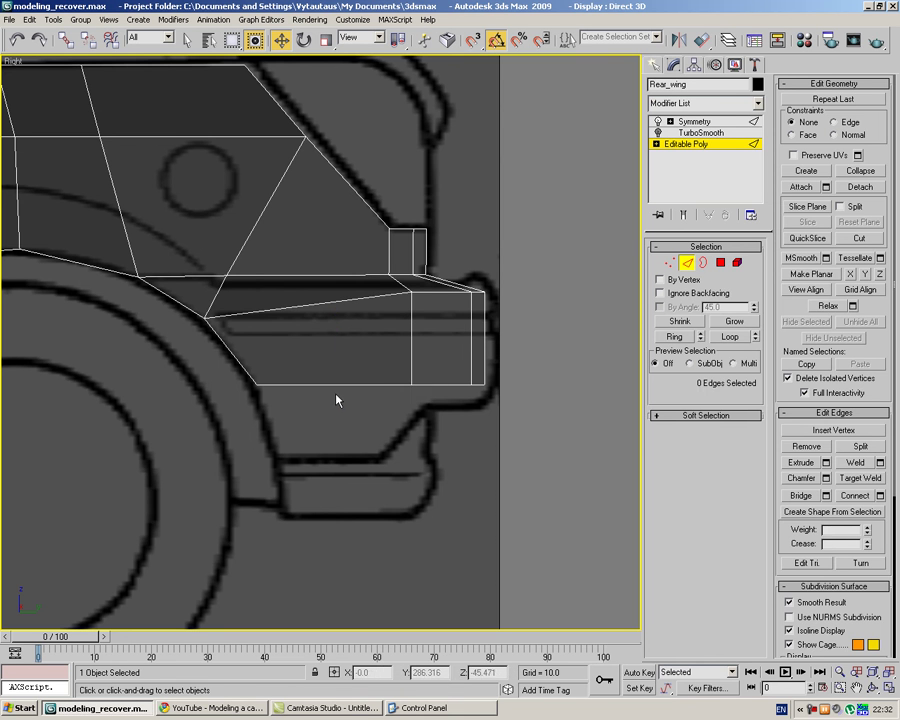
left_click_drag(336, 374, 344, 421, "shift")
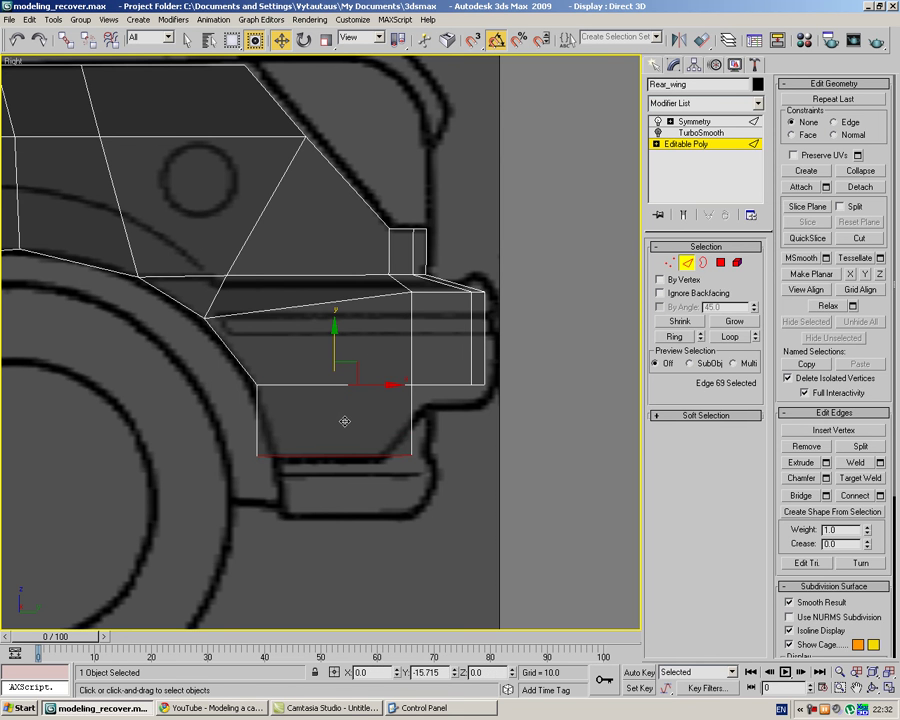
Move the new polygon's two lower vertices onto the wheel arch outline and the foot of the bumper's slanted lower edge.
left_click(669, 264)
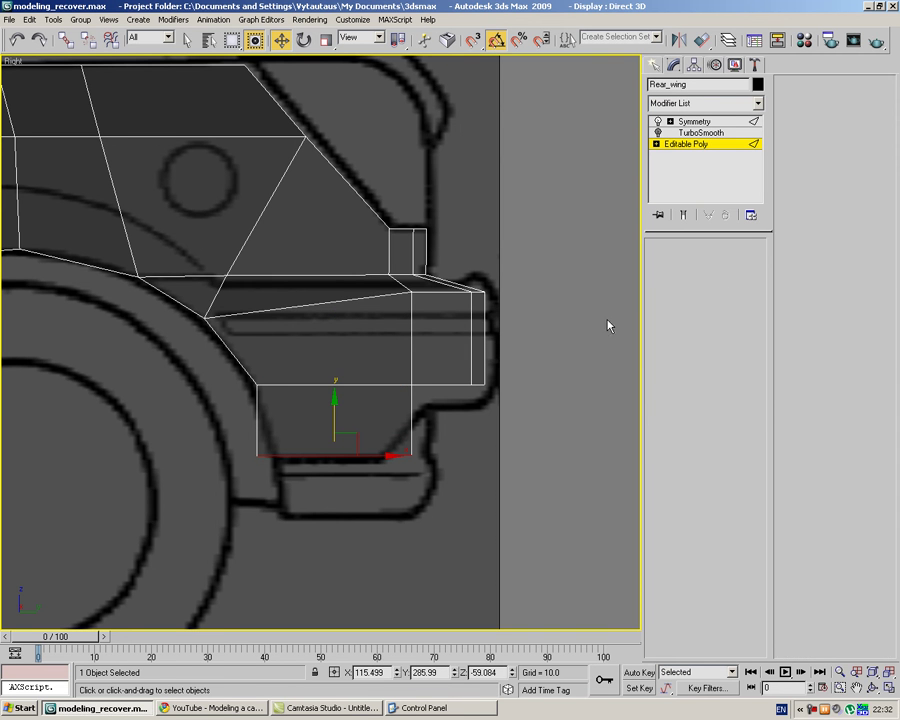
left_click(260, 456)
left_click_drag(280, 456, 311, 456)
left_click(338, 512)
left_click(410, 455)
left_click_drag(430, 443, 390, 445)
Lower the strip's rear bottom vertices to the bumper's underside, and move the corner column's bottom vertex rearward onto the slanted edge.
left_click(408, 392)
left_click_drag(403, 381, 554, 410)
left_click_drag(460, 333, 461, 352)
left_click(426, 416)
left_click(412, 403)
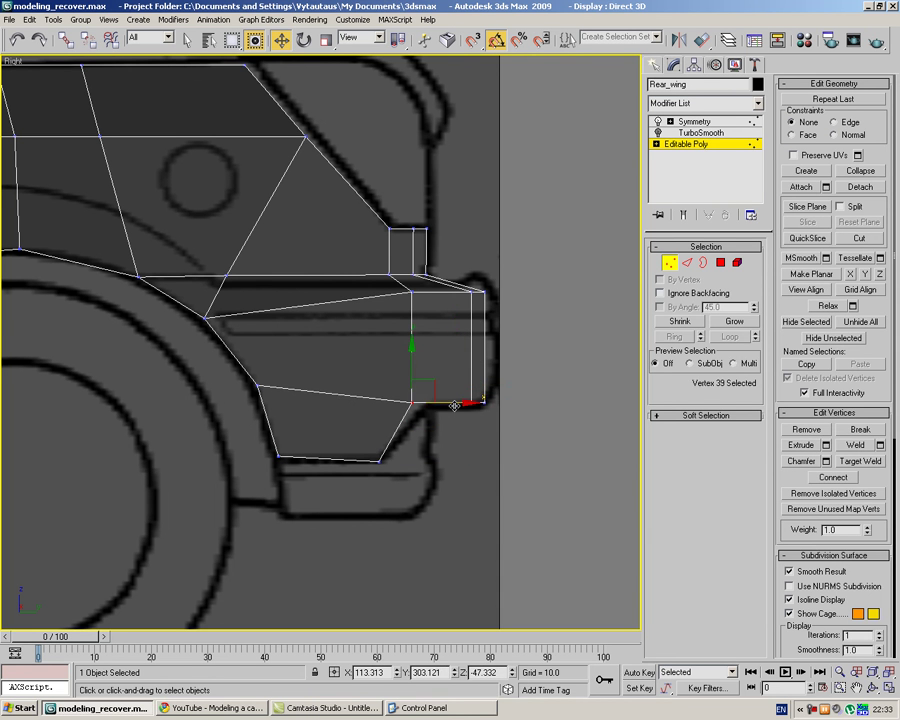
left_click_drag(454, 404, 469, 402)
left_click(534, 388)
Connect the bumper strip's vertical edge ring with 1 segment and move the new edges rearward to the bumper's bulging outline.
left_click(658, 133)
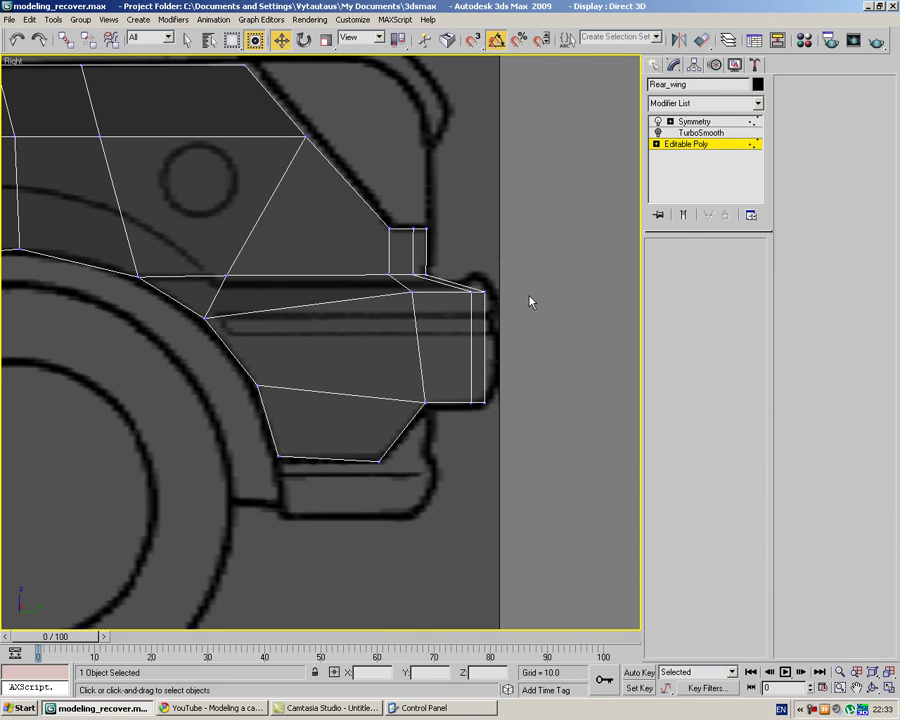
key("2")
left_click(245, 373)
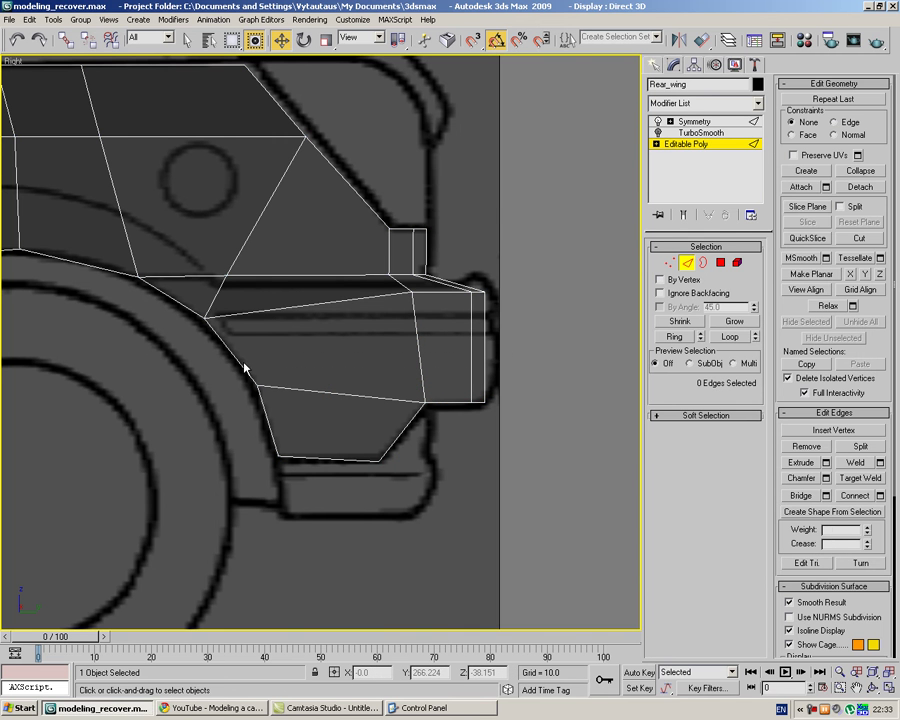
left_click(242, 364)
left_click(677, 336)
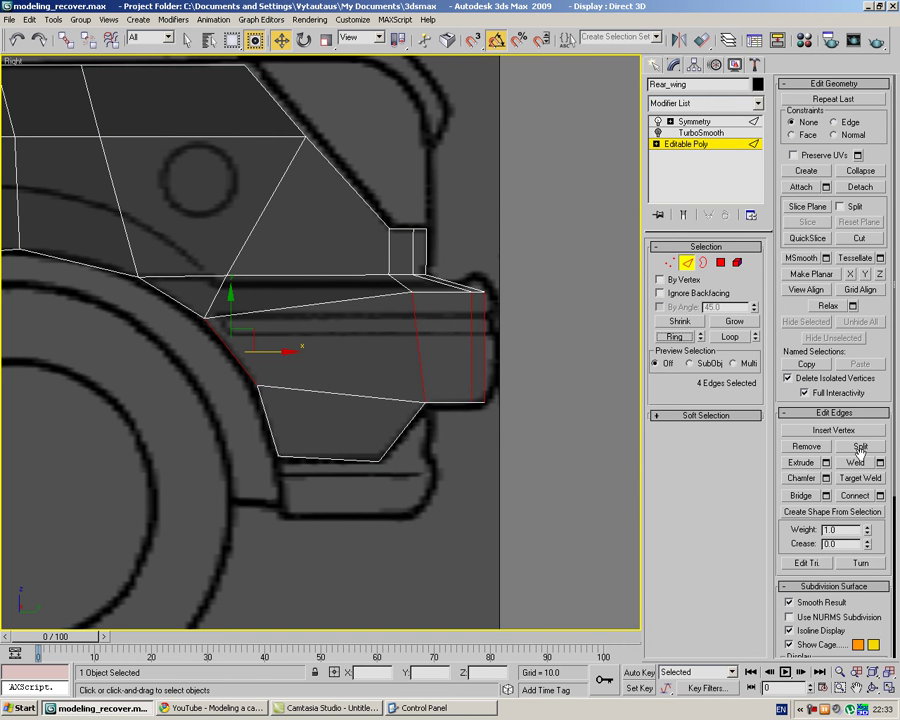
left_click(880, 495)
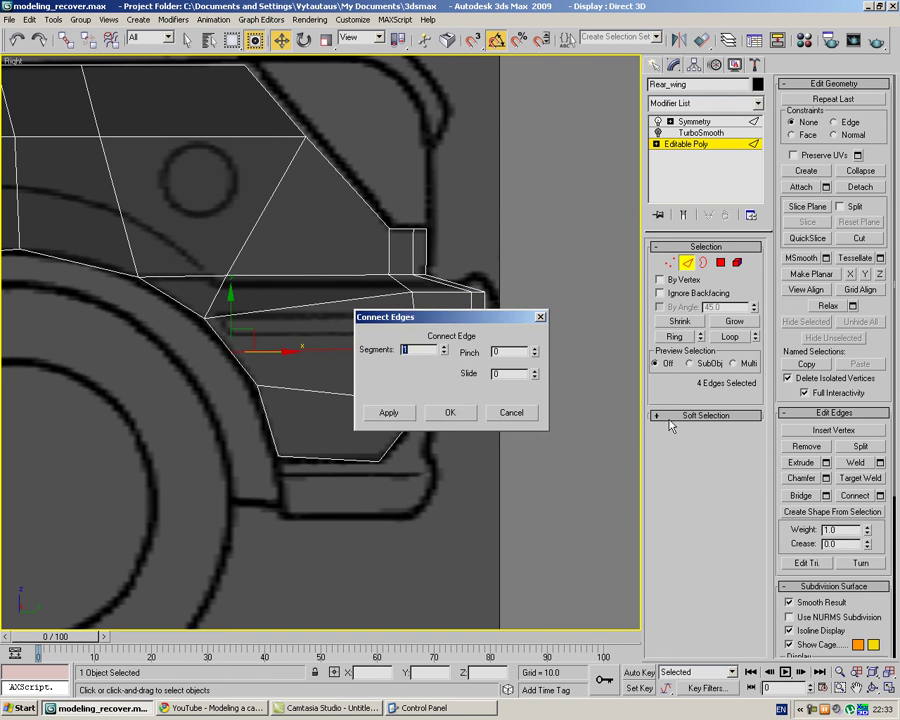
left_click(450, 413)
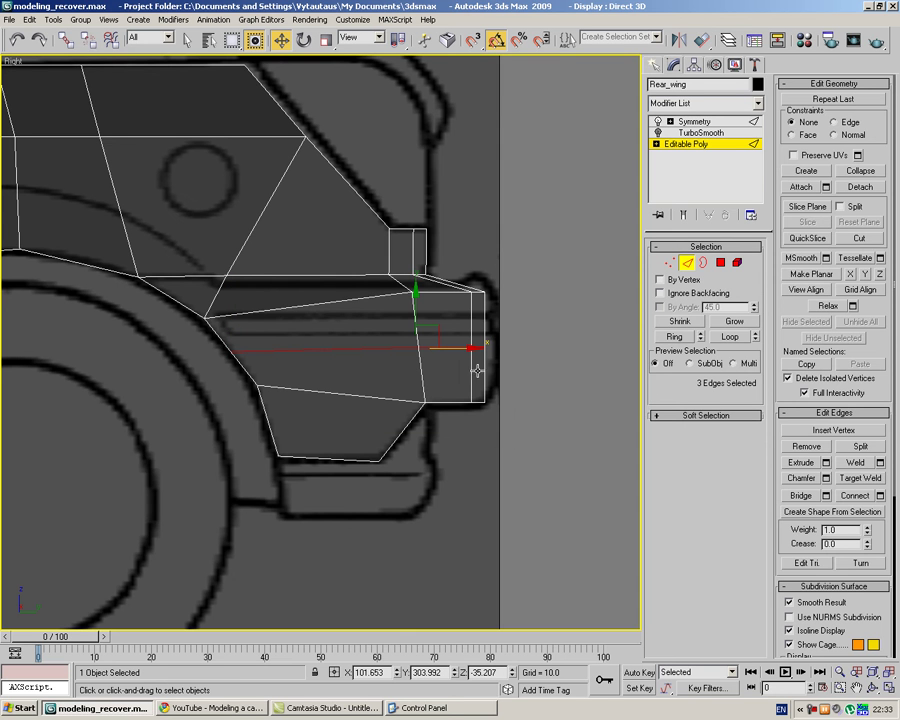
left_click_drag(452, 345, 463, 345)
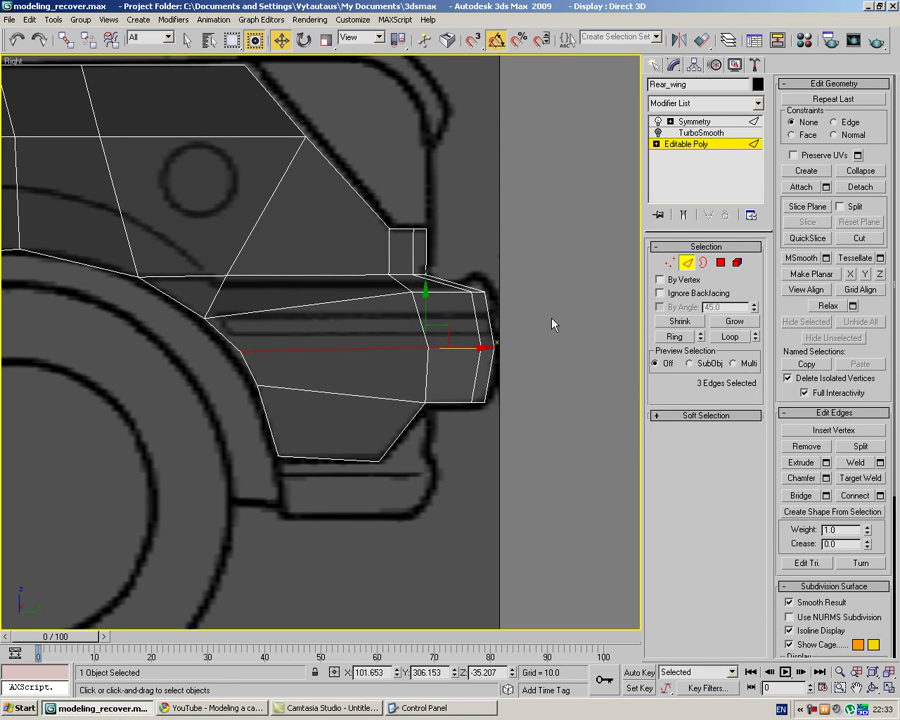
Move the new edge row's front vertex slightly forward onto the wheel arch outline in the Right view.
left_click(669, 263)
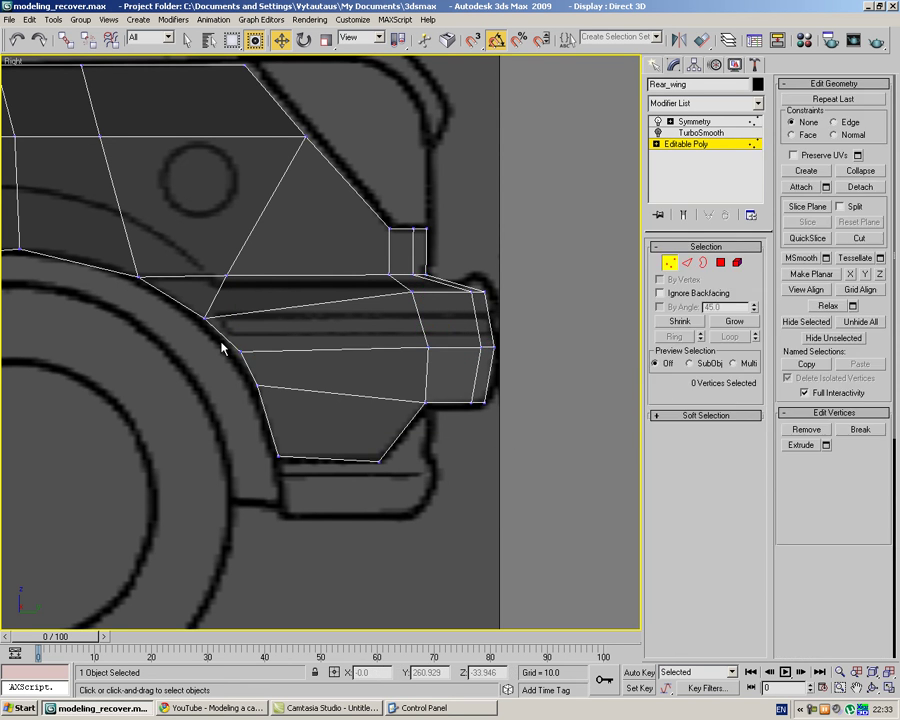
left_click_drag(228, 343, 281, 362)
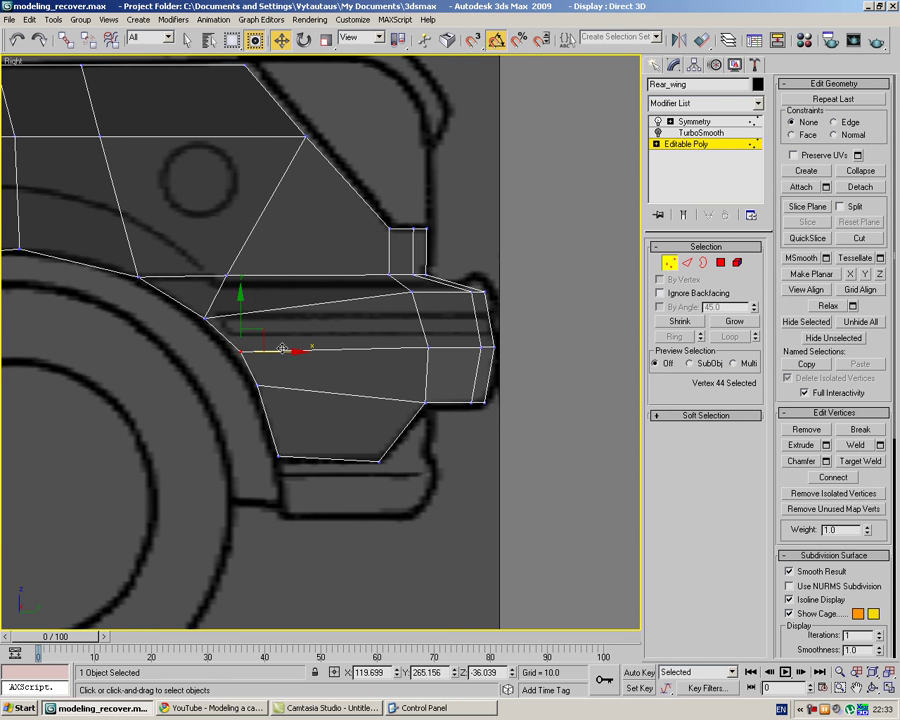
left_click(151, 367)
middle_click_drag(201, 306, 335, 341)
scroll(338, 345, "up", 2)
scroll(374, 333, "down", 3)
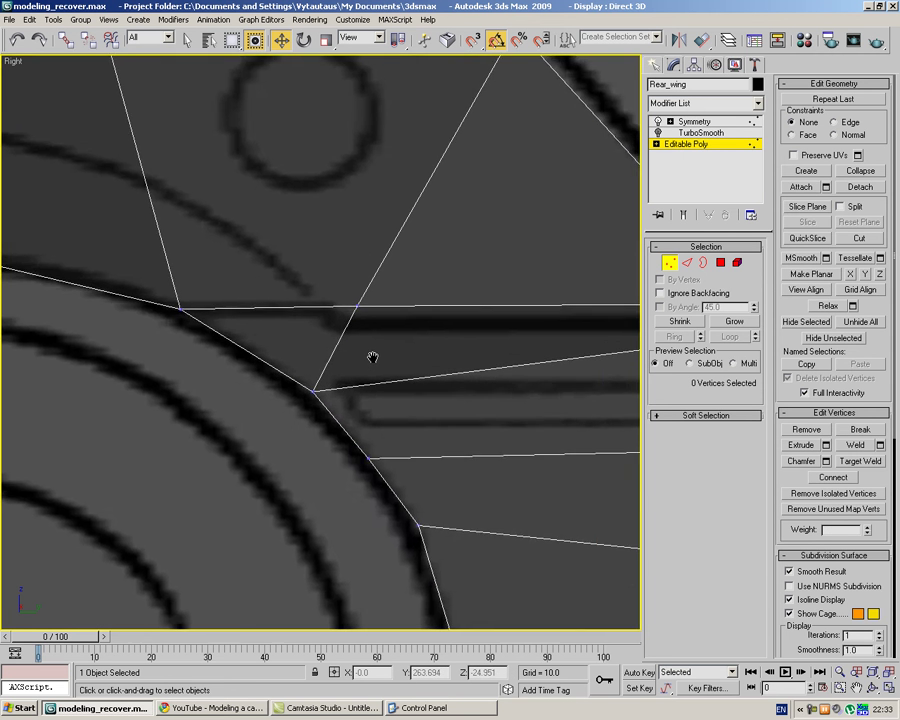
Chamfer the four edges running along the bumper's top seam by 0.21 with 1 segment and the Open option enabled.
key("2")
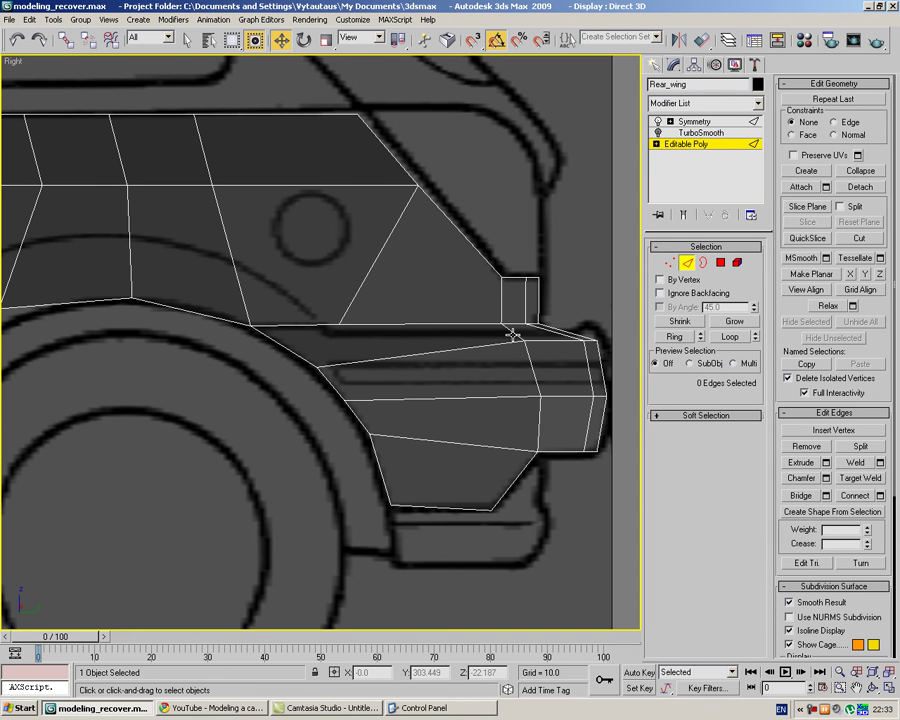
left_click(467, 325)
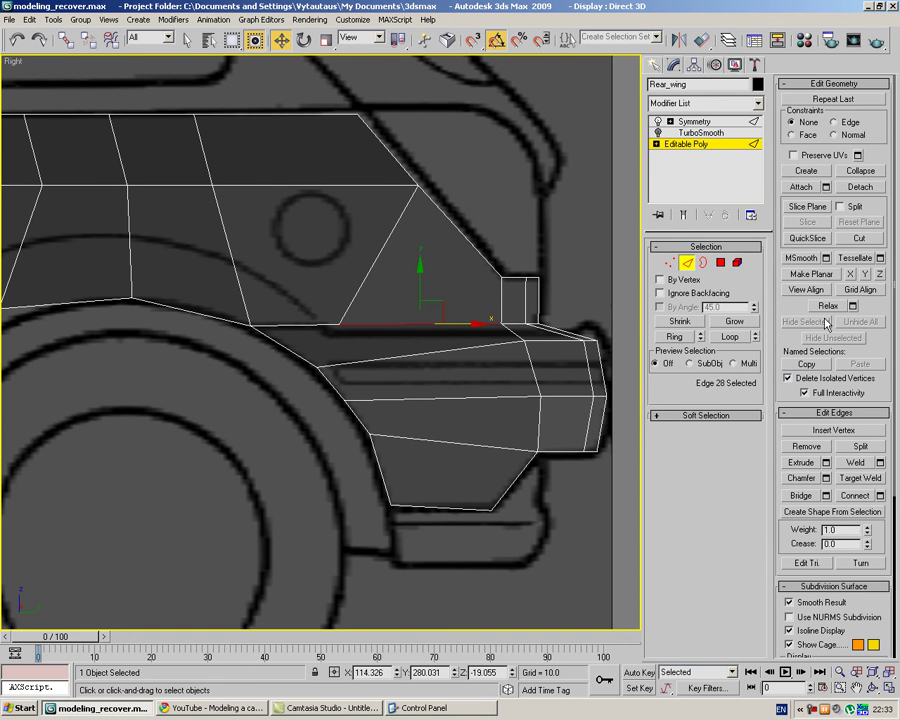
left_click(731, 337)
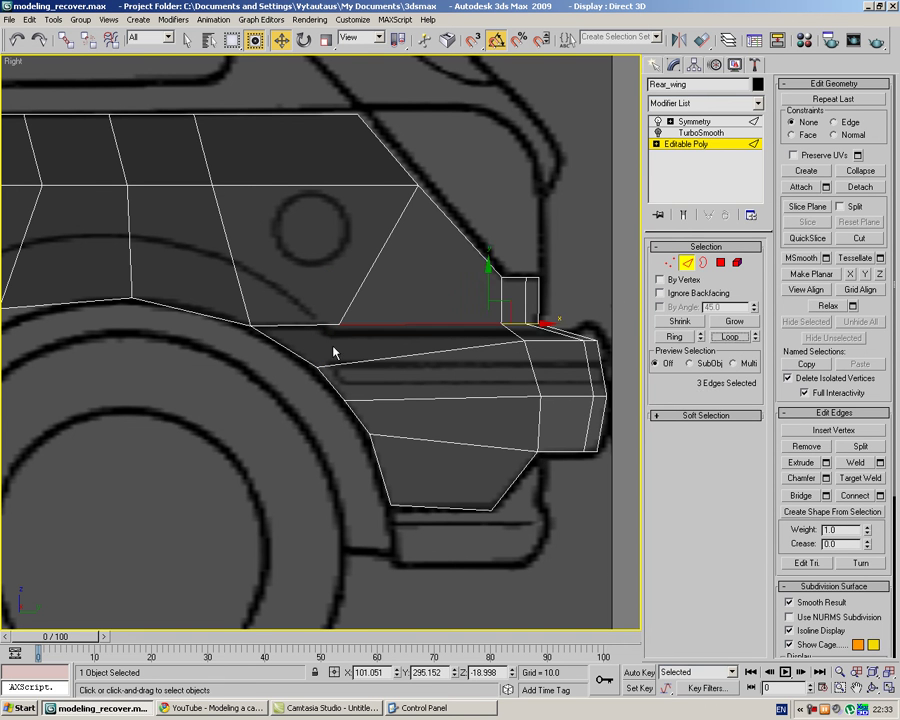
left_click(307, 326, "ctrl")
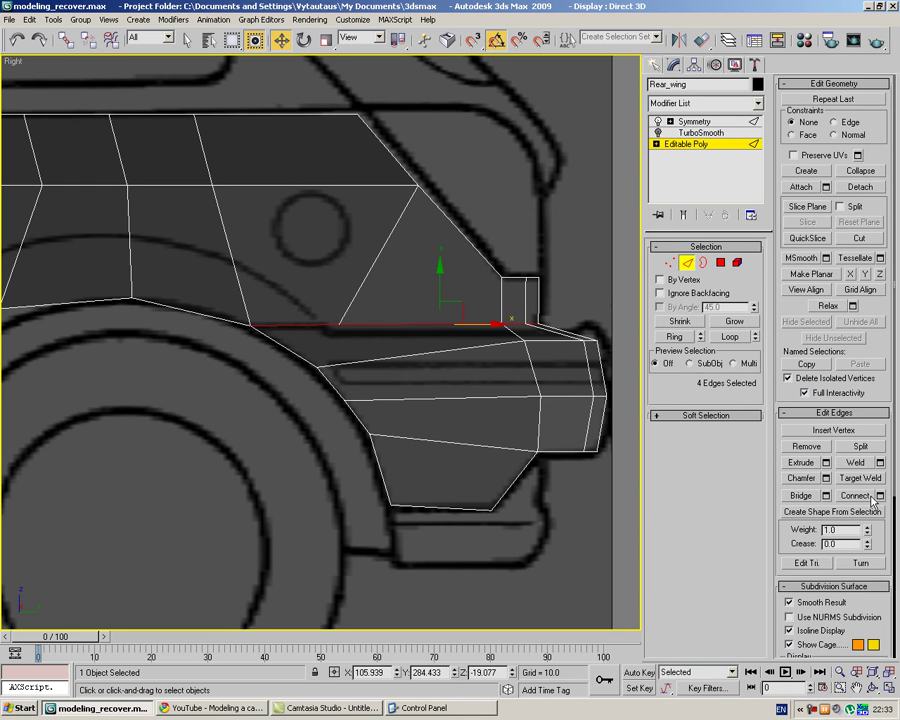
left_click(826, 478)
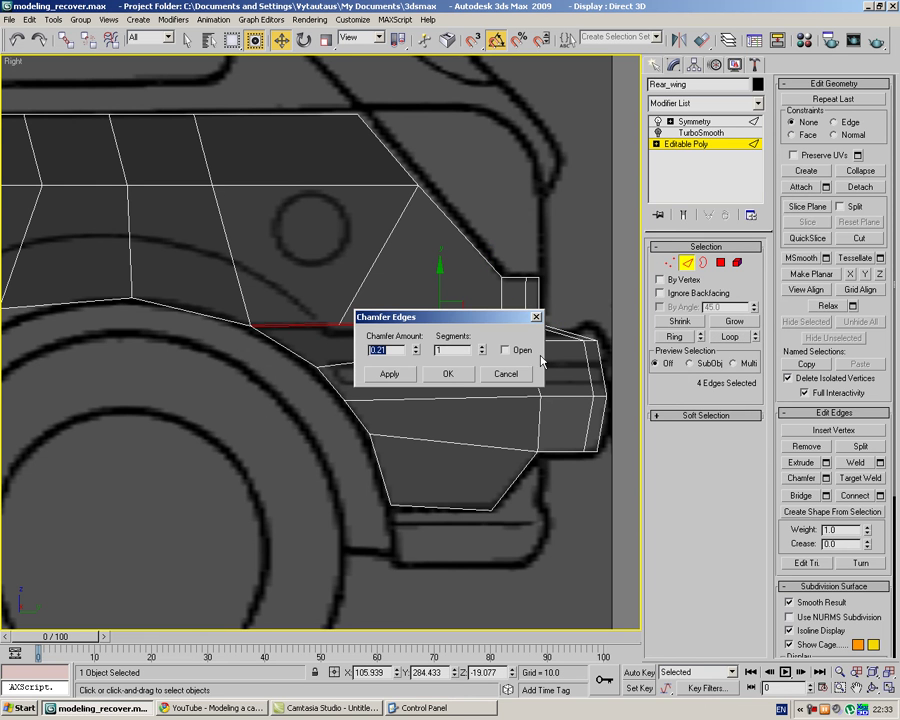
left_click(505, 351)
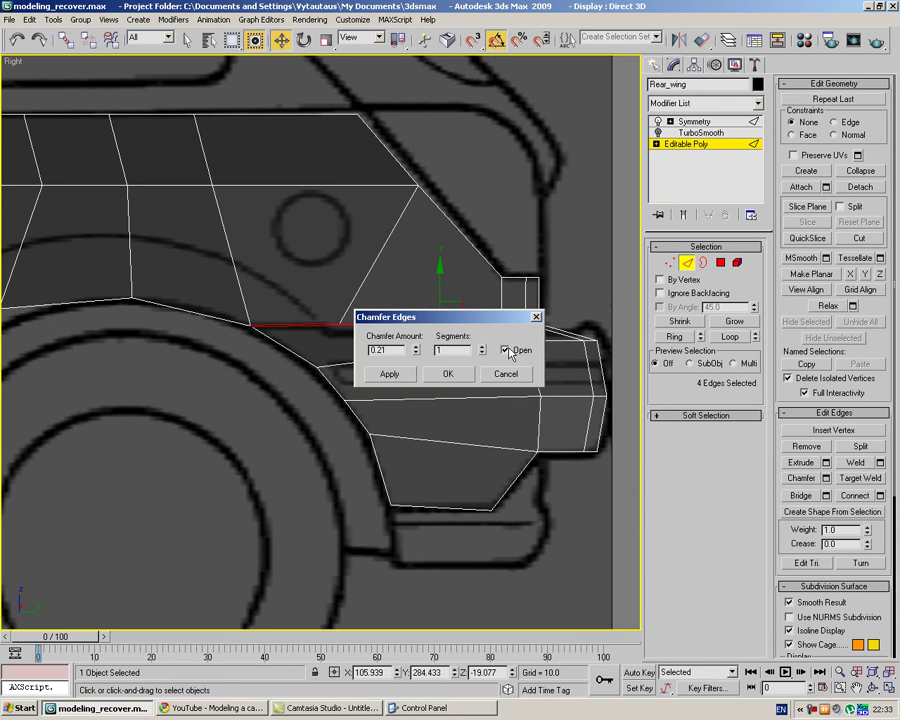
left_click(455, 373)
Chamfer the resulting seam edges again by 0.21 with 1 segment and the Open option enabled.
left_click(826, 479)
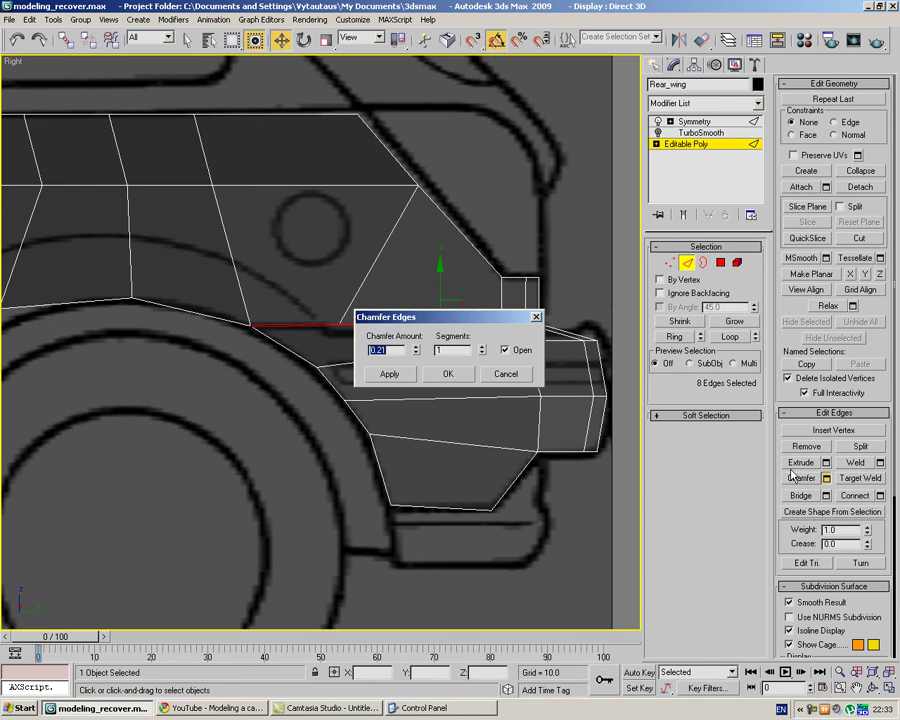
left_click(448, 374)
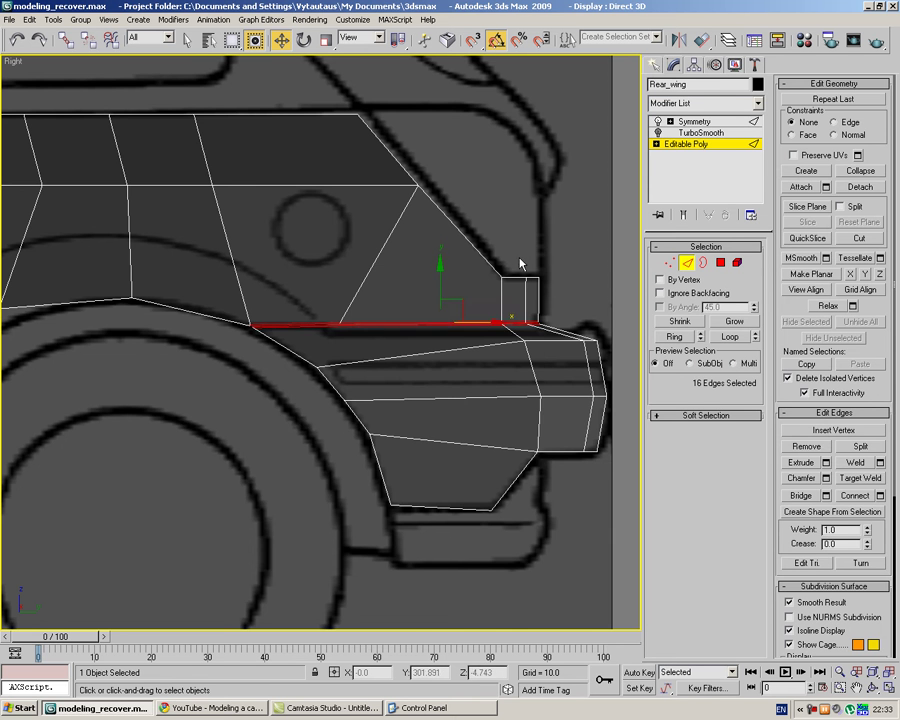
middle_click_drag(351, 319, 357, 320)
scroll(458, 408, "up", 10)
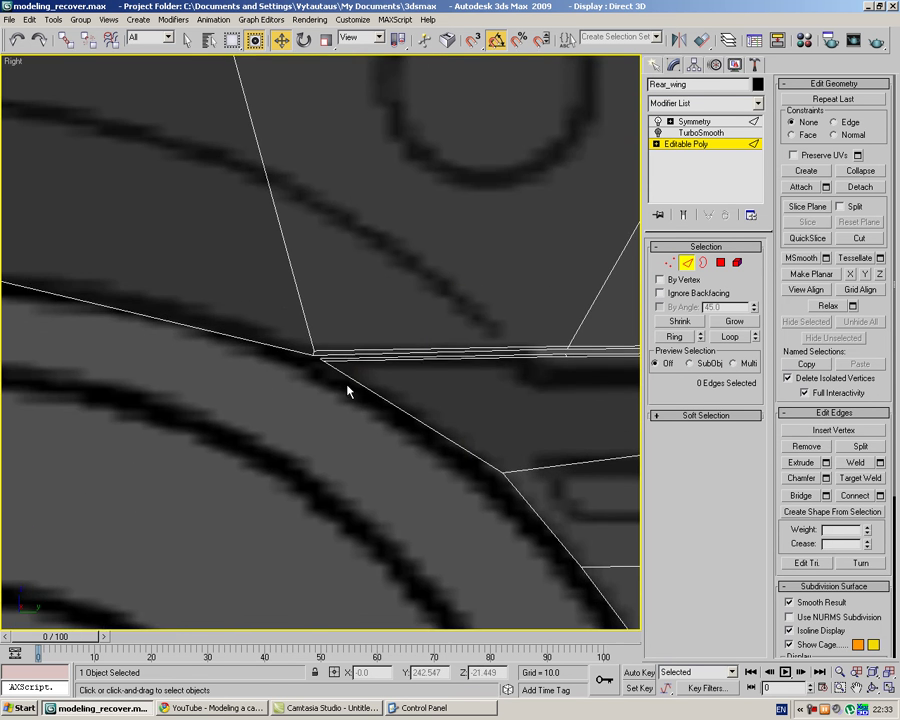
Examine the chamfered seam and the bumper profile against the blueprint in the Right view.
scroll(370, 402, "up", 2)
scroll(370, 402, "down", 3)
middle_click_drag(370, 402, 213, 406)
scroll(275, 406, "down", 3)
scroll(213, 406, "down", 3)
middle_click_drag(441, 386, 223, 378)
scroll(223, 378, "down", 2)
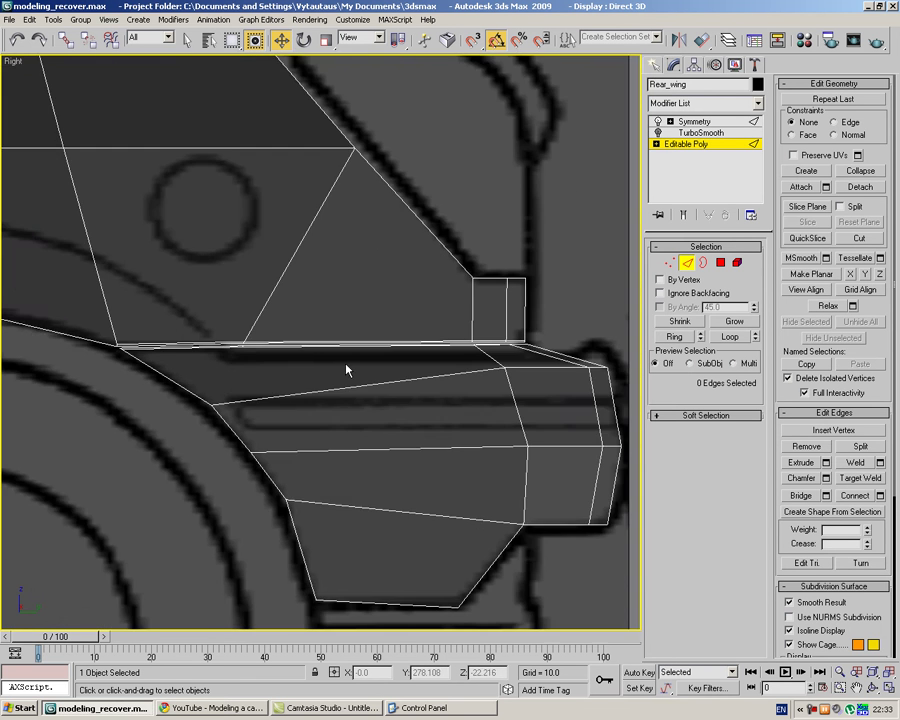
Inspect the rear wing and bumper mesh from several angles in the Perspective view, with and without the object selected.
key("p")
middle_click_drag(458, 374, 512, 376, "alt")
scroll(512, 376, "up", 3)
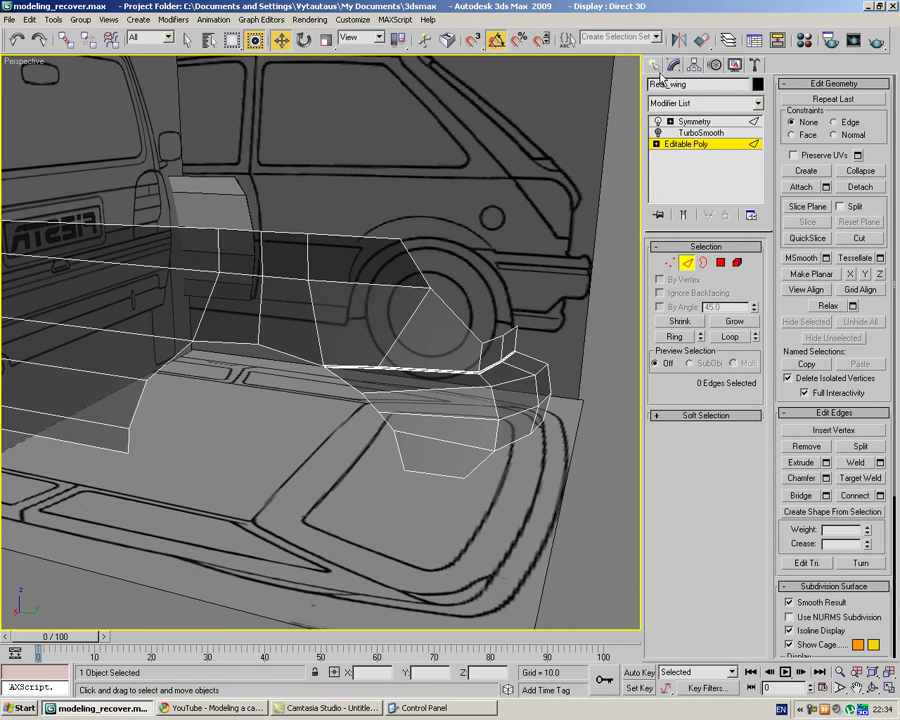
left_click(655, 64)
left_click(613, 400)
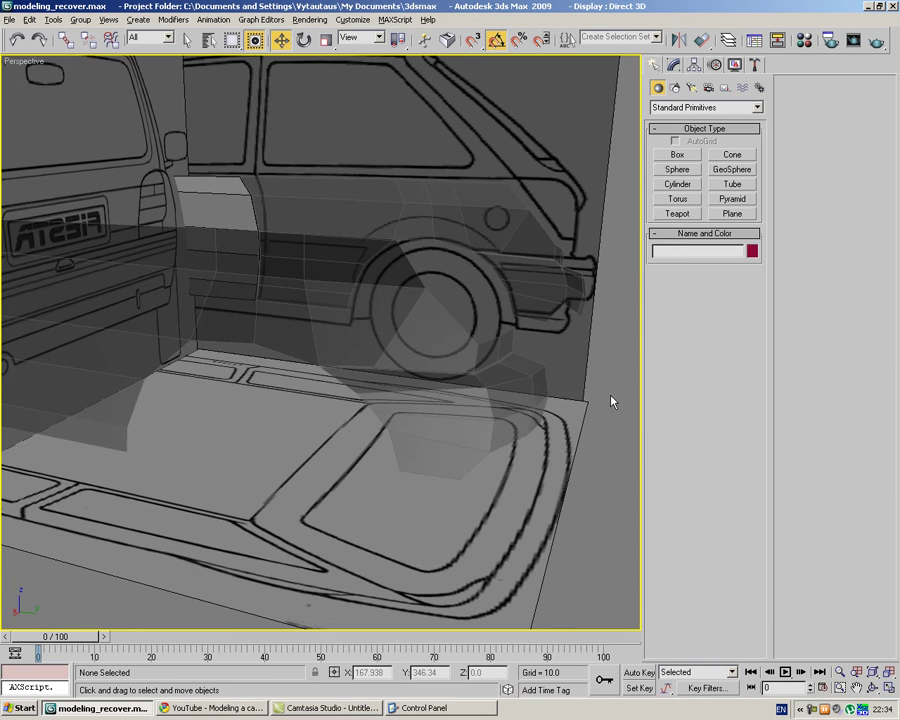
middle_click_drag(613, 400, 532, 400, "alt")
scroll(532, 400, "down", 3)
left_click(291, 403)
middle_click_drag(291, 403, 461, 387, "alt")
middle_click_drag(527, 356, 399, 404, "alt")
scroll(446, 376, "down", 3)
scroll(485, 402, "up", 3)
scroll(486, 402, "up", 3)
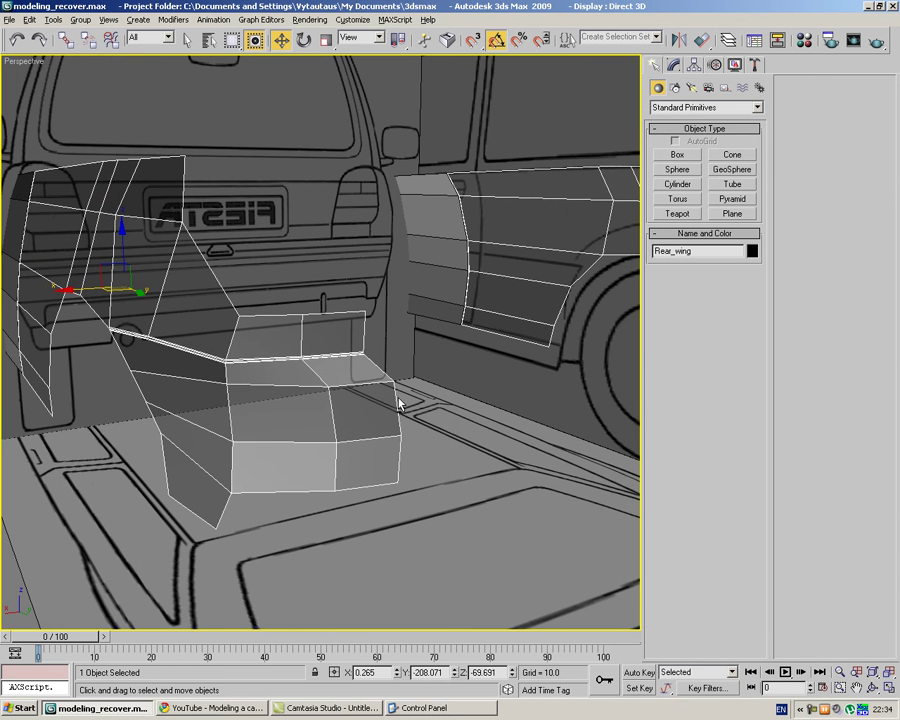
Move the lower wheel-arch vertex on the bumper's front edge slightly outward along X.
left_click(673, 64)
left_click(682, 144)
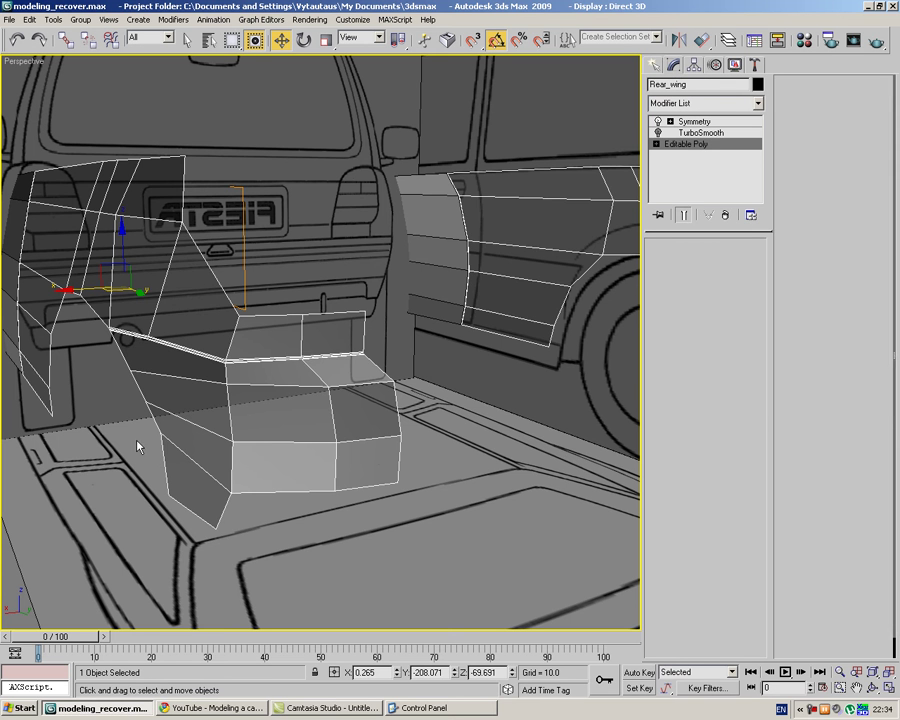
key("1")
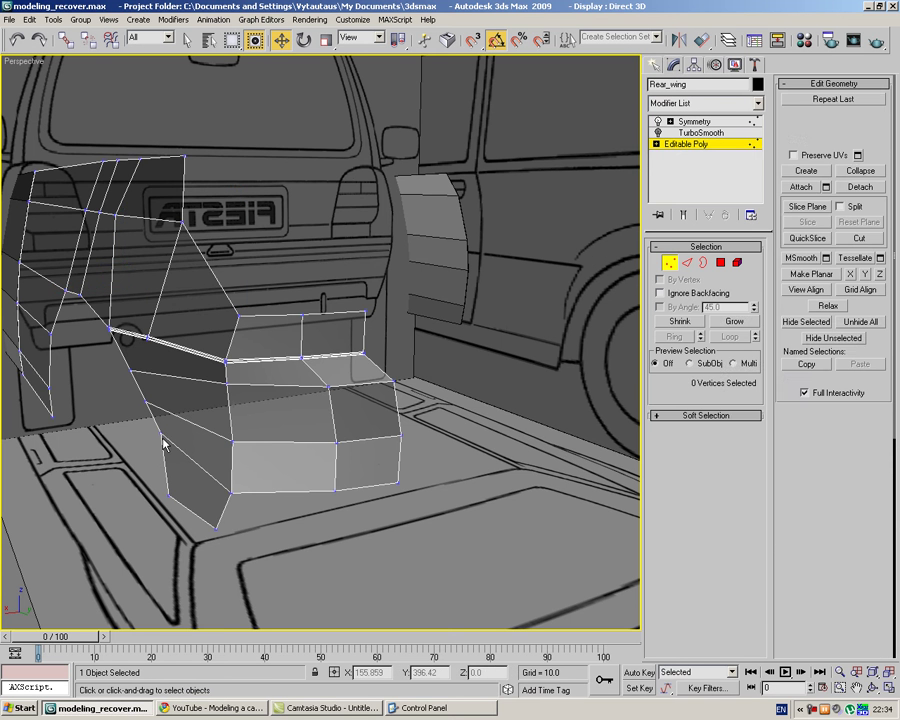
left_click(140, 434)
left_click(128, 448)
left_click(161, 434)
left_click_drag(120, 438, 97, 441)
left_click(482, 369)
Extend the four edges at the bumper's inner end in two strips to the car's centreline in the Back view.
left_click(688, 262)
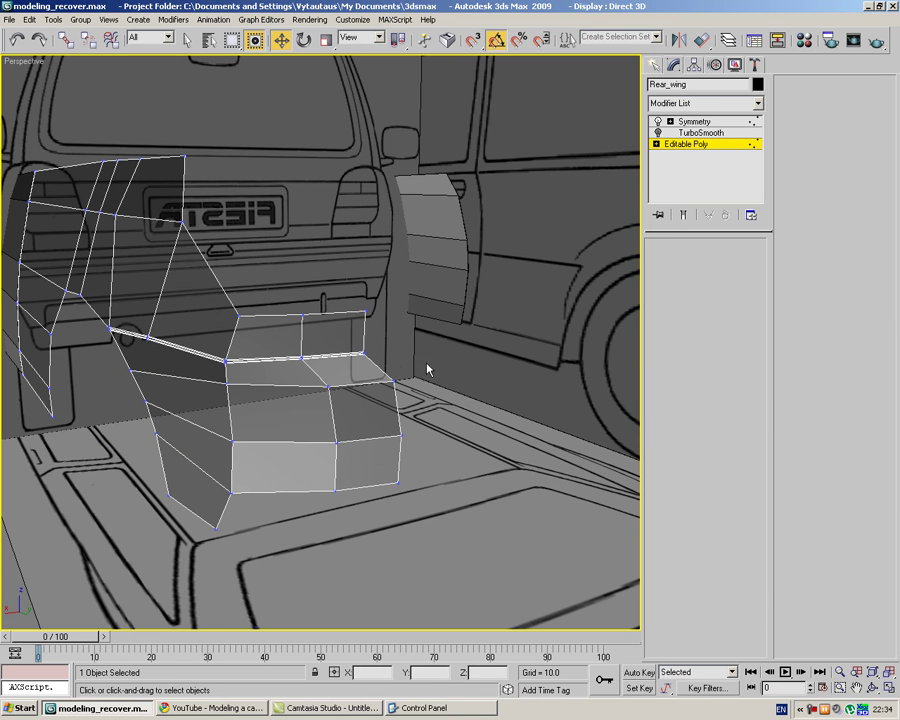
key("2")
left_click(730, 340)
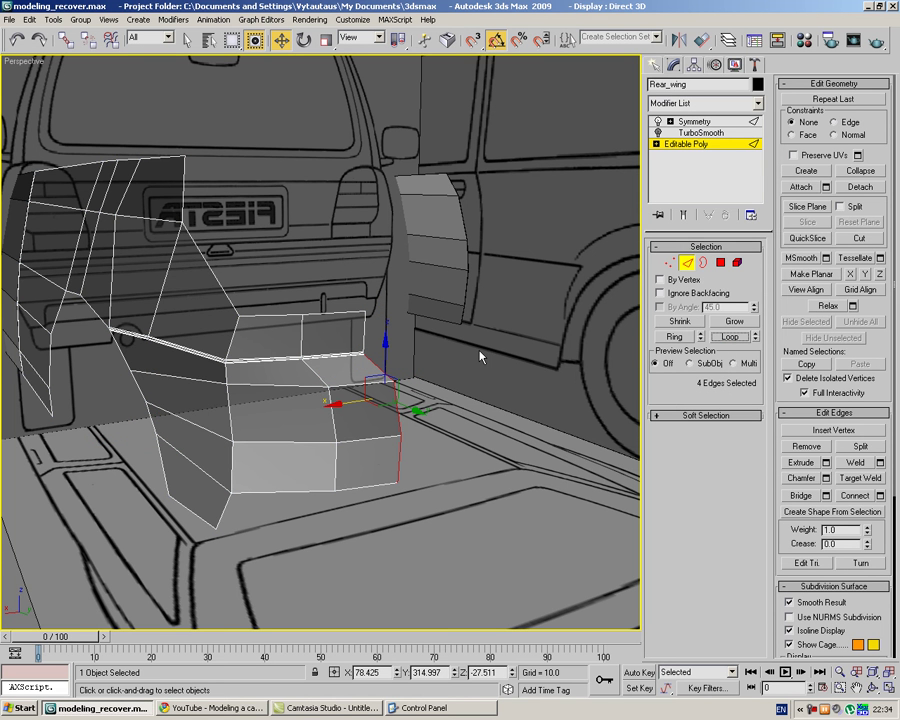
key("k")
scroll(356, 382, "up", 6)
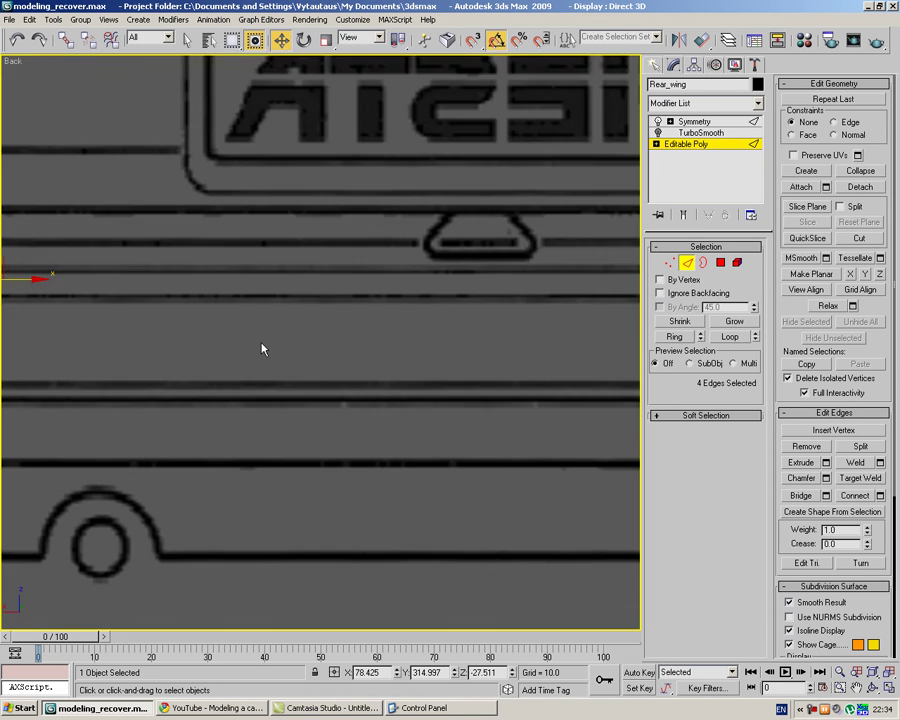
scroll(262, 336, "down", 4)
left_click_drag(249, 327, 507, 331, "shift")
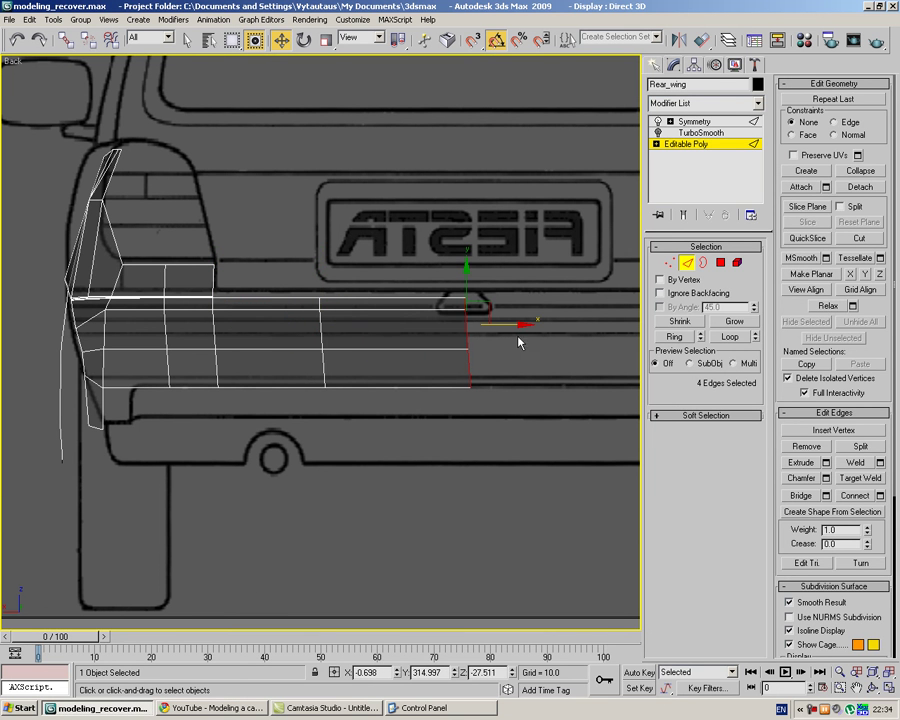
Switch to vertex editing with the bumper's five centreline vertices selected and collapse the subdivision surface settings.
left_click(669, 264)
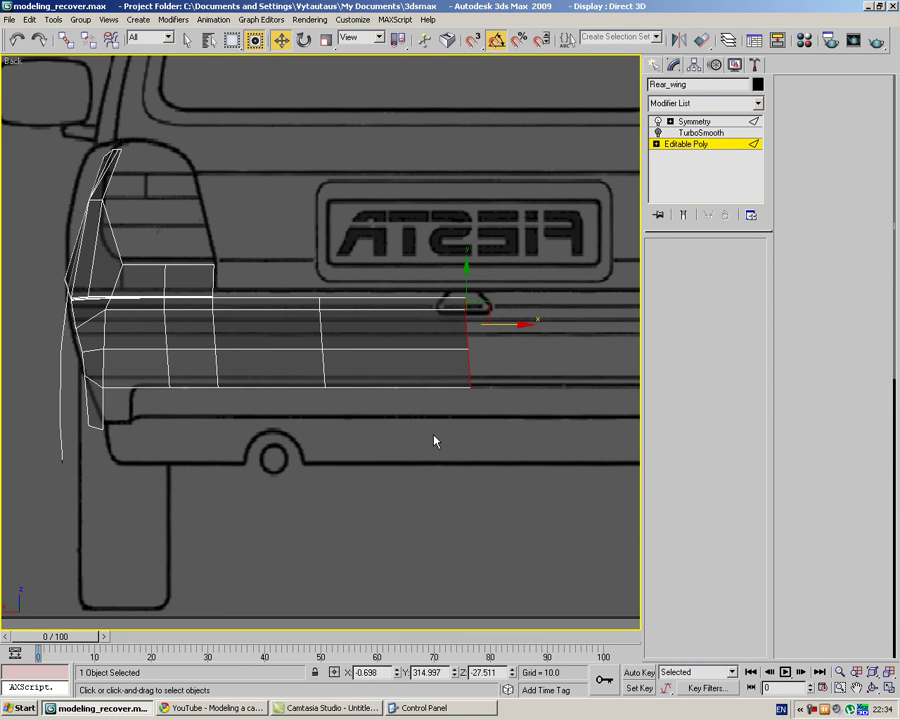
key("1")
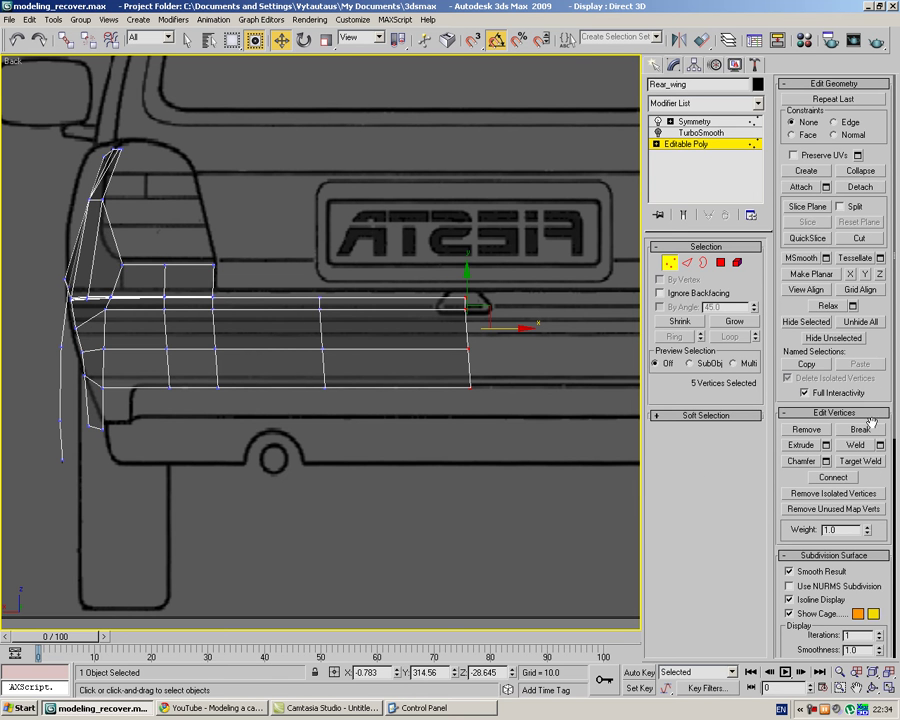
left_click(839, 559)
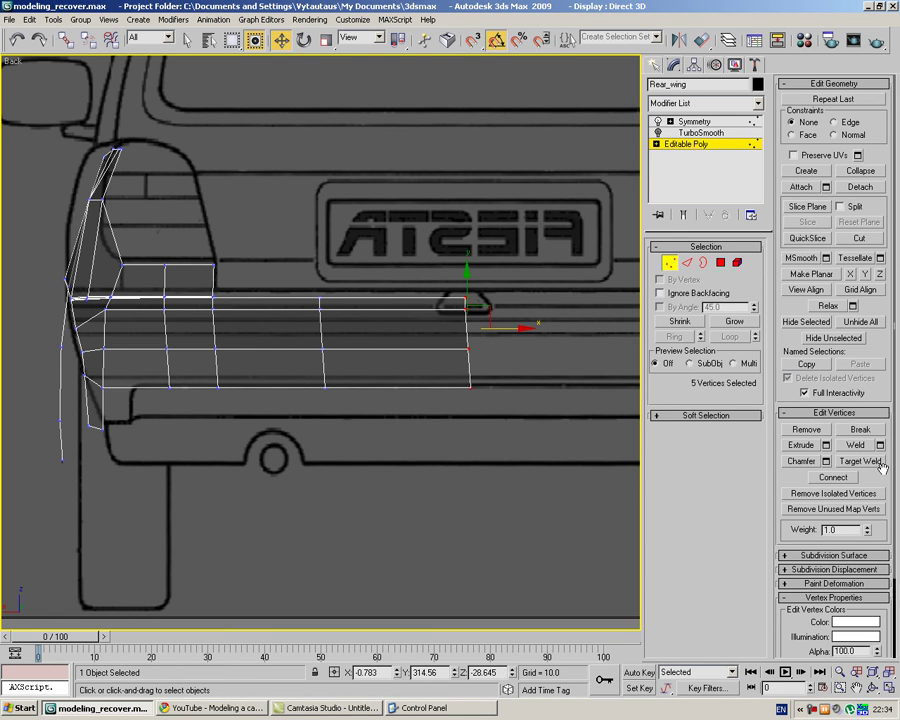
scroll(870, 456, "down", 3)
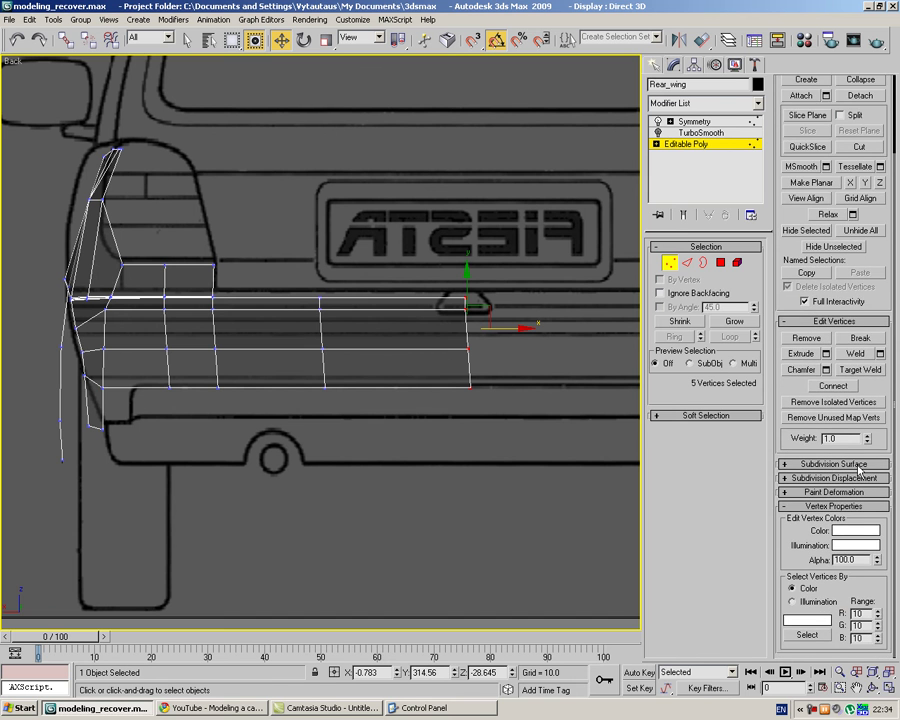
scroll(858, 380, "up", 3)
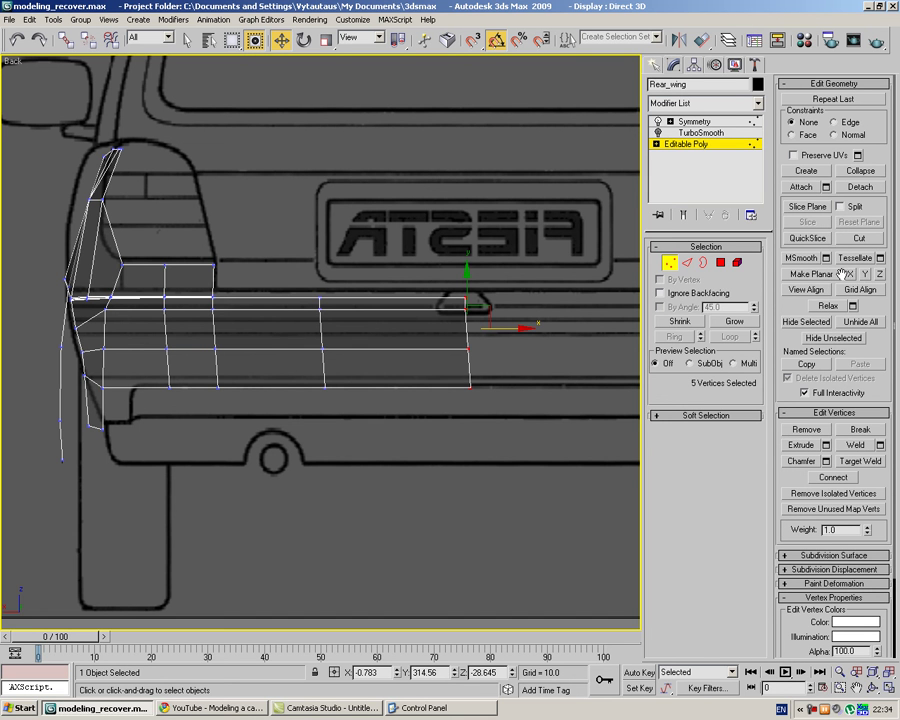
left_click(848, 277)
key("ctrl+z")
left_click(864, 277)
key("ctrl+z")
Flatten the bumper's five centreline vertices with Make Planar on Z.
left_click(882, 276)
left_click(586, 380)
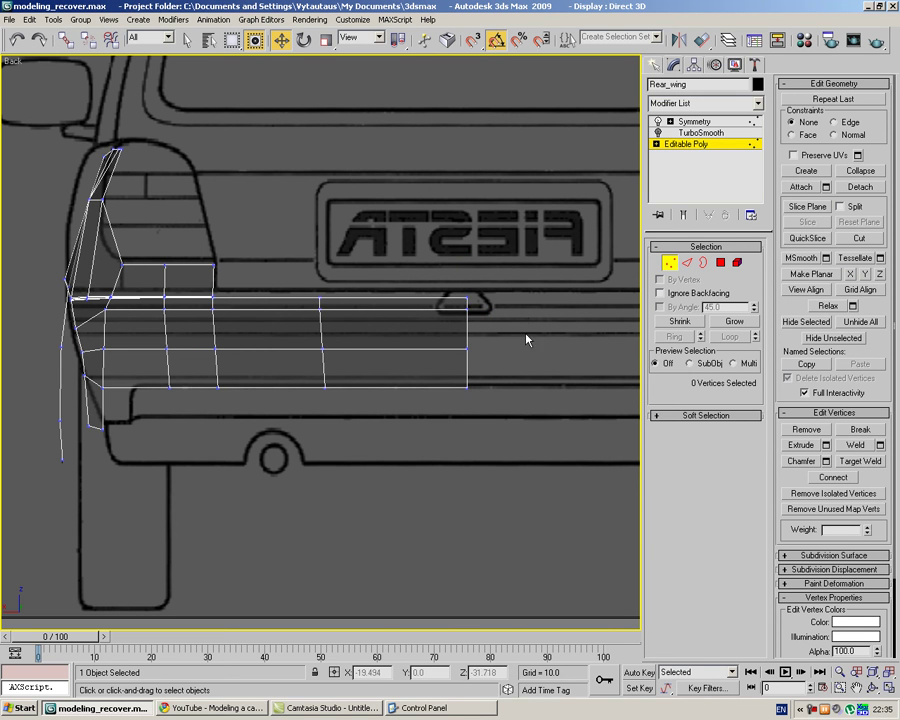
Move the bumper's two innermost vertex columns rearward onto the curved bumper outline in the Top view.
key("t")
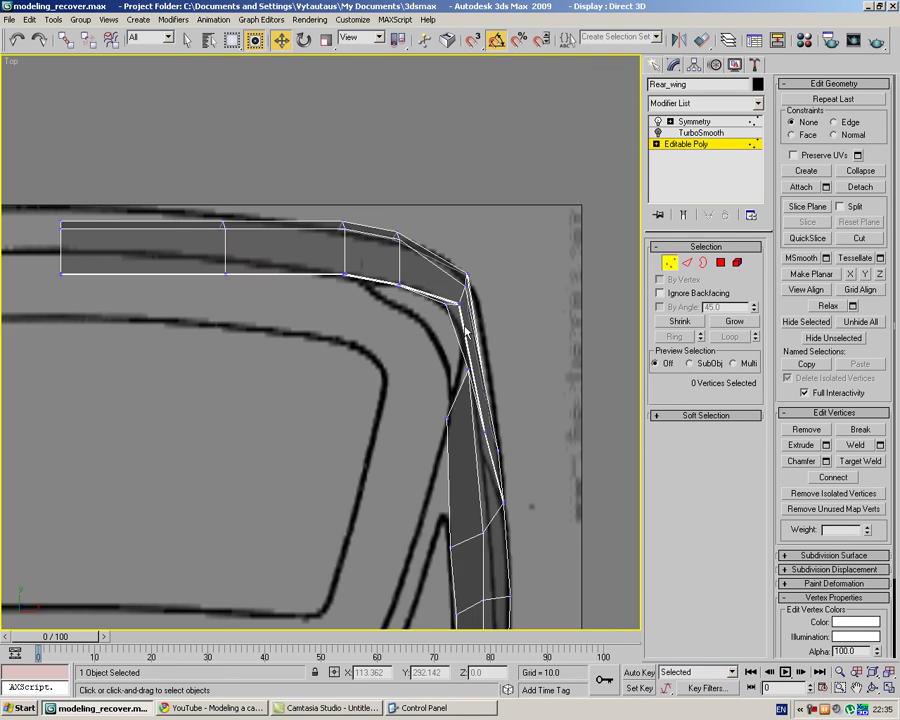
left_click_drag(236, 364, 234, 360)
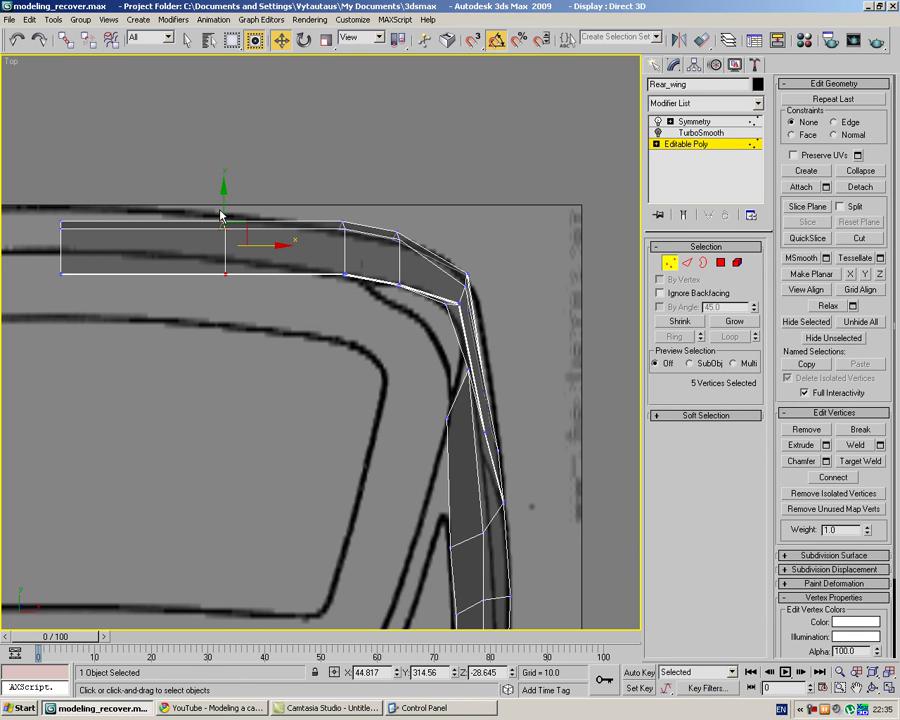
left_click_drag(221, 214, 221, 204)
left_click(101, 203)
left_click_drag(21, 191, 78, 345)
left_click_drag(63, 205, 64, 187)
left_click(100, 188)
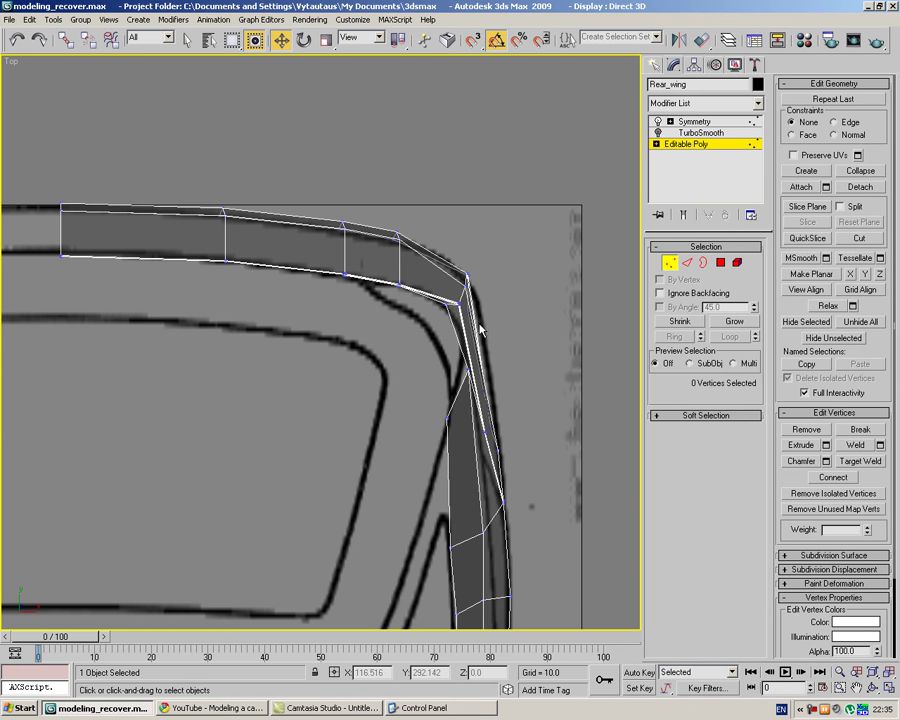
Check the corner vertex where the wing meets the bumper seam in the Top and Perspective views.
left_click(460, 302)
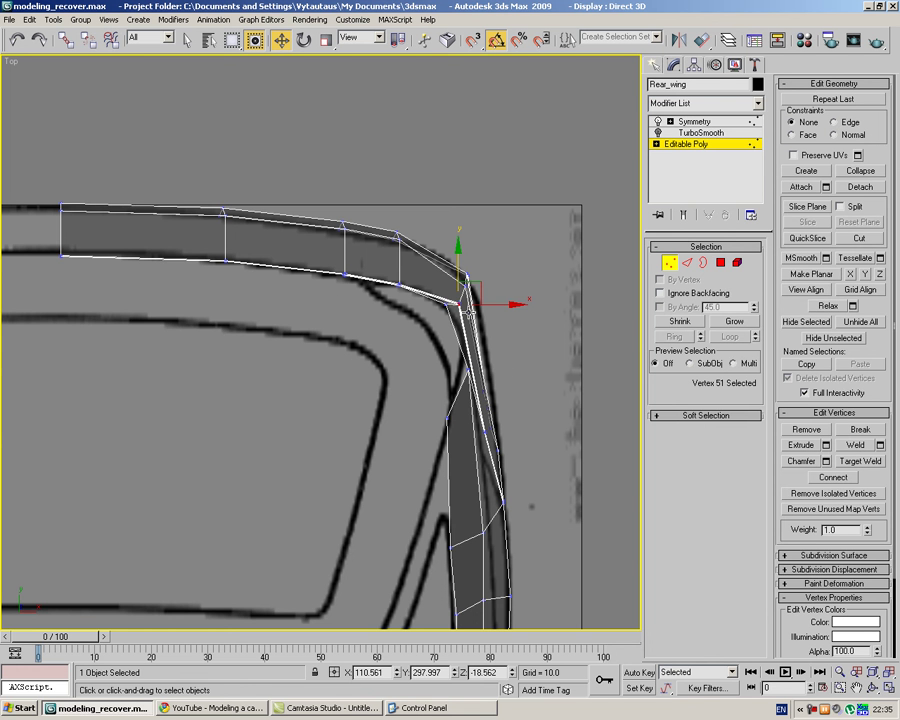
key("p")
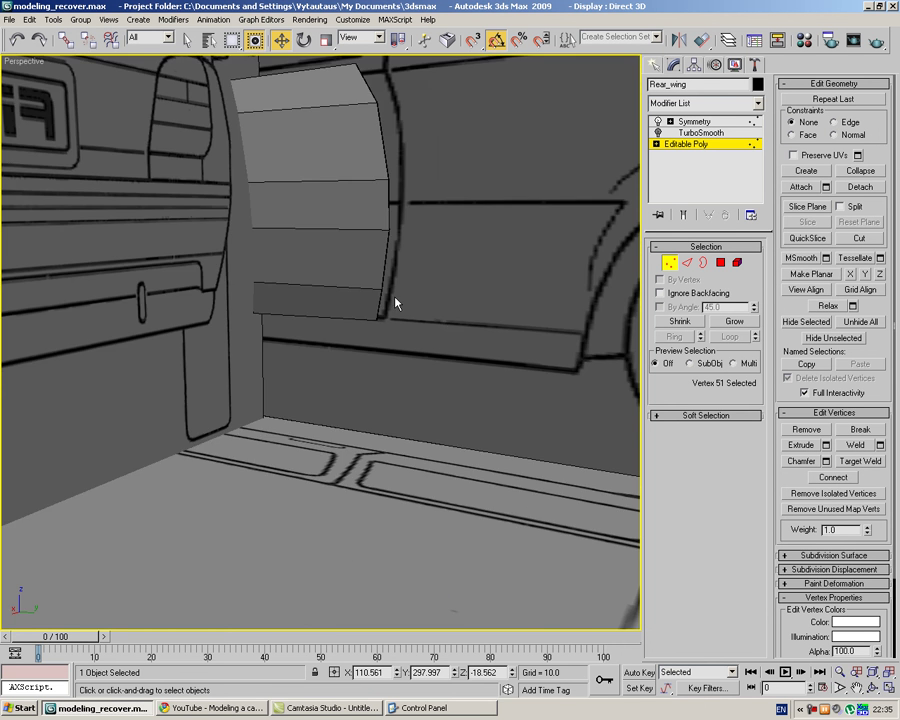
middle_click_drag(464, 323, 434, 362, "alt")
scroll(498, 382, "down", 5)
middle_click_drag(498, 382, 304, 372)
scroll(440, 384, "up", 5)
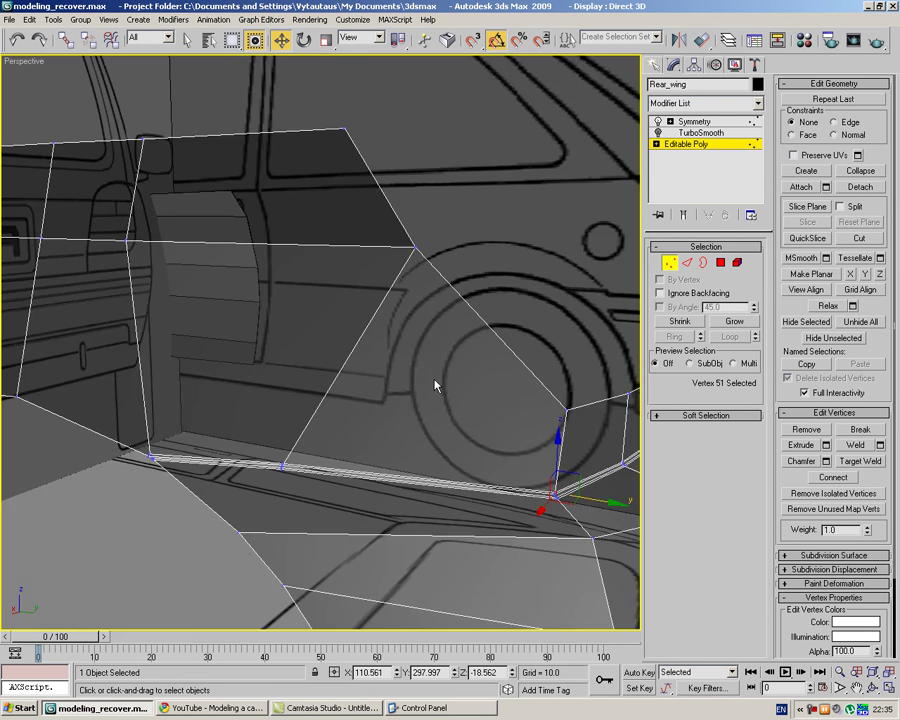
left_click(515, 347)
scroll(515, 349, "down", 5)
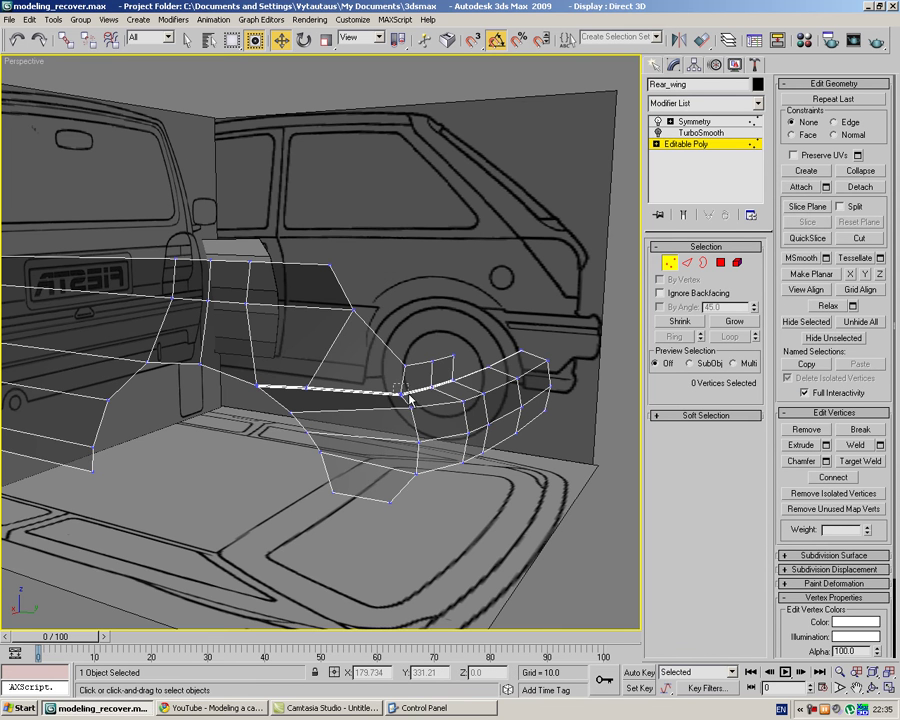
left_click(402, 395)
left_click(402, 330)
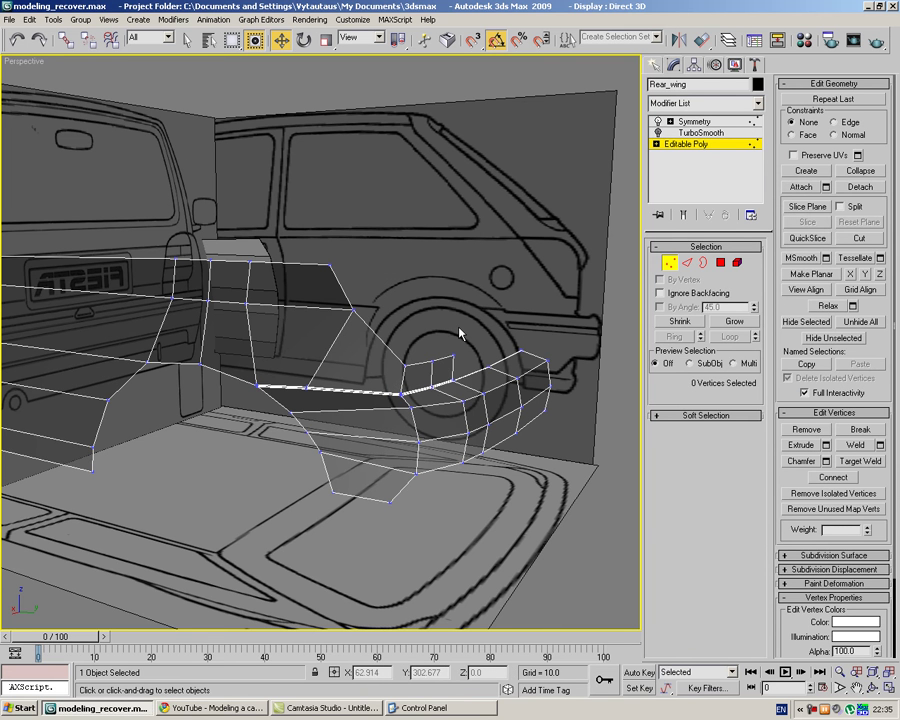
Detach the whole bumper element from the rear wing as a separate object named Back_Bimper.
left_click(737, 262)
left_click(492, 428)
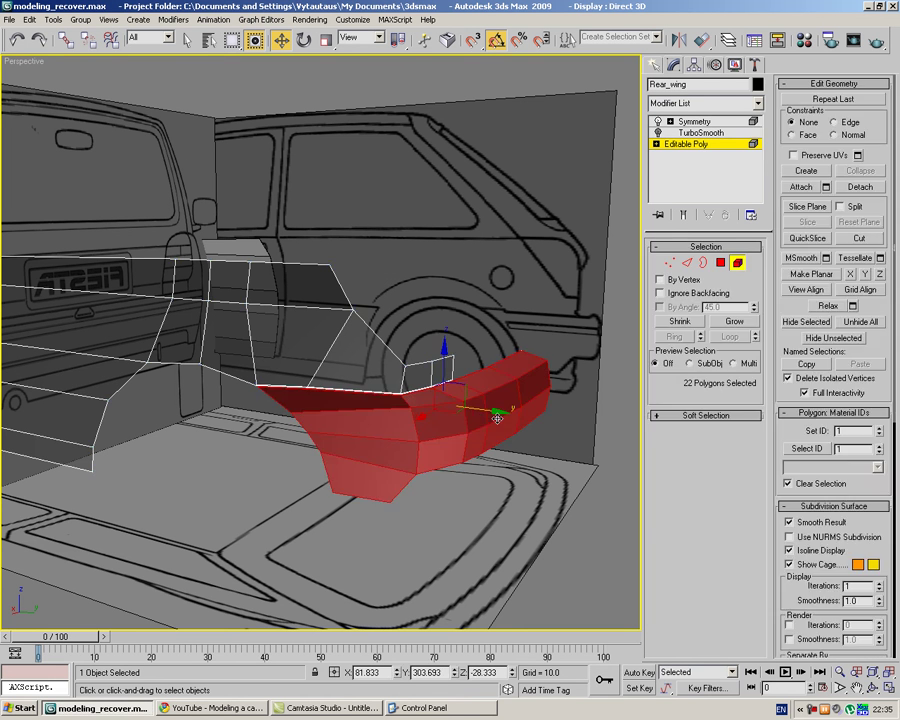
left_click(859, 187)
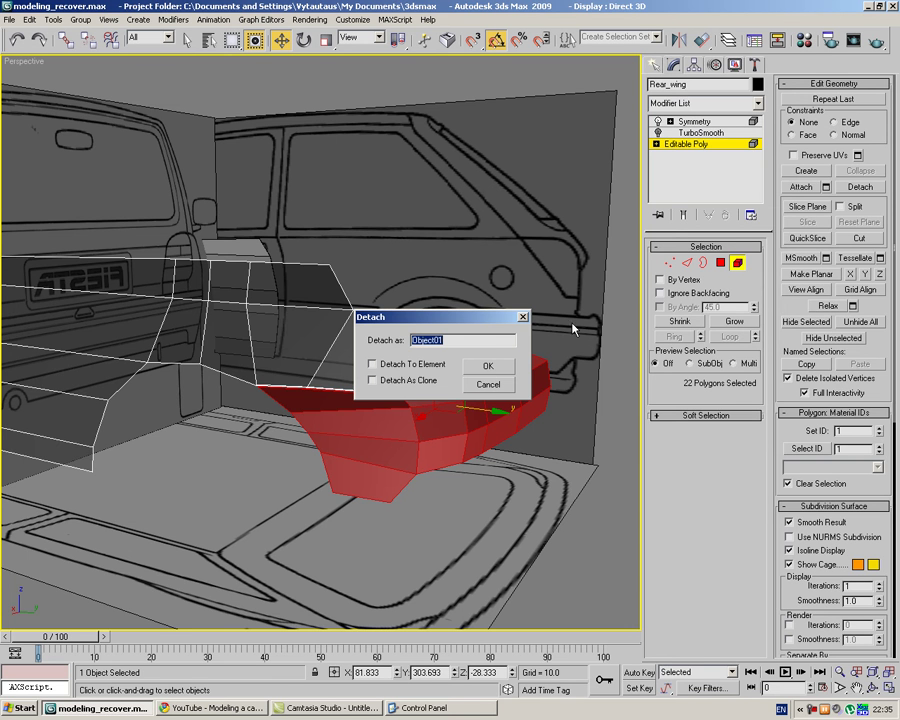
type("Back_Bimper")
left_click(487, 370)
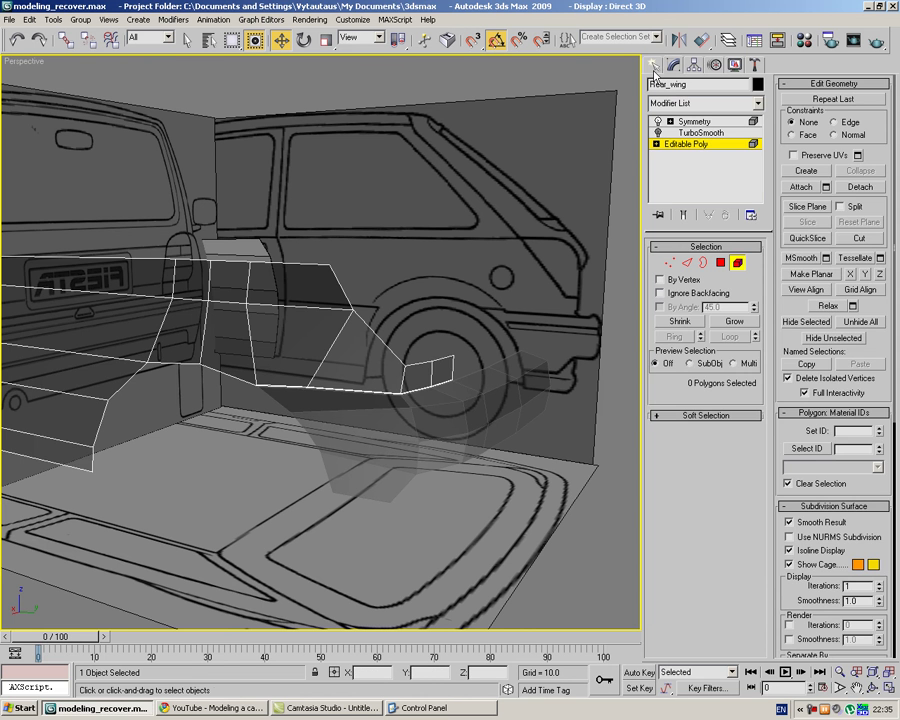
Select the detached bumper object and correct its name to Back_Bumper.
left_click(655, 68)
left_click(618, 177)
left_click(489, 394)
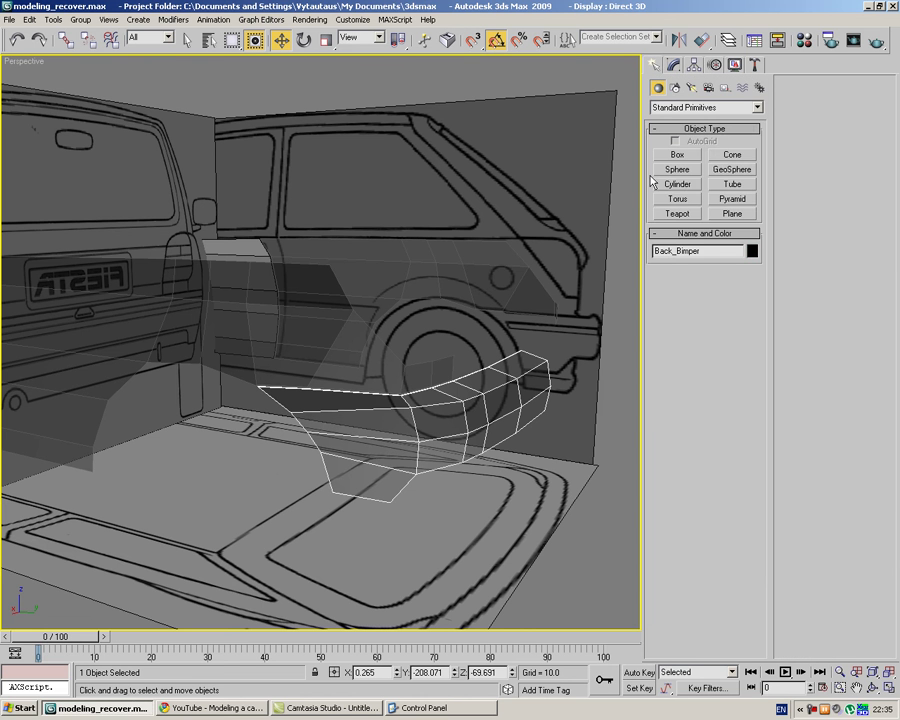
left_click(674, 66)
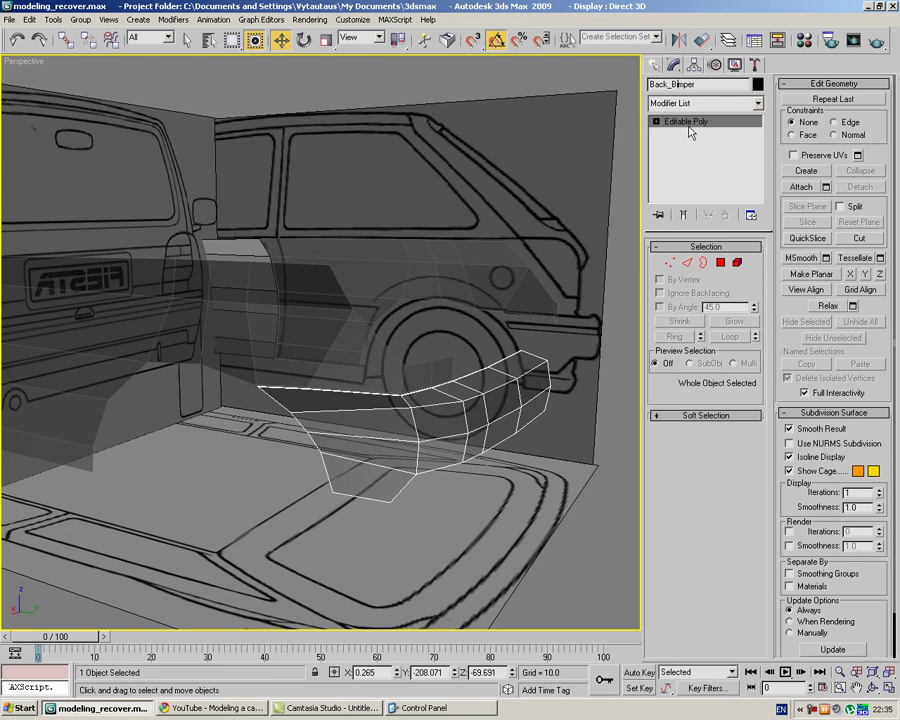
left_click(513, 100)
Turn off the see-through display of the rear wing.
left_click(495, 389)
left_click(413, 367)
key("alt+x")
left_click(526, 157)
Copy the rear wing's Symmetry and TurboSmooth modifiers and paste them onto Back_Bumper above its Editable Poly.
left_click(530, 377)
left_click(510, 288)
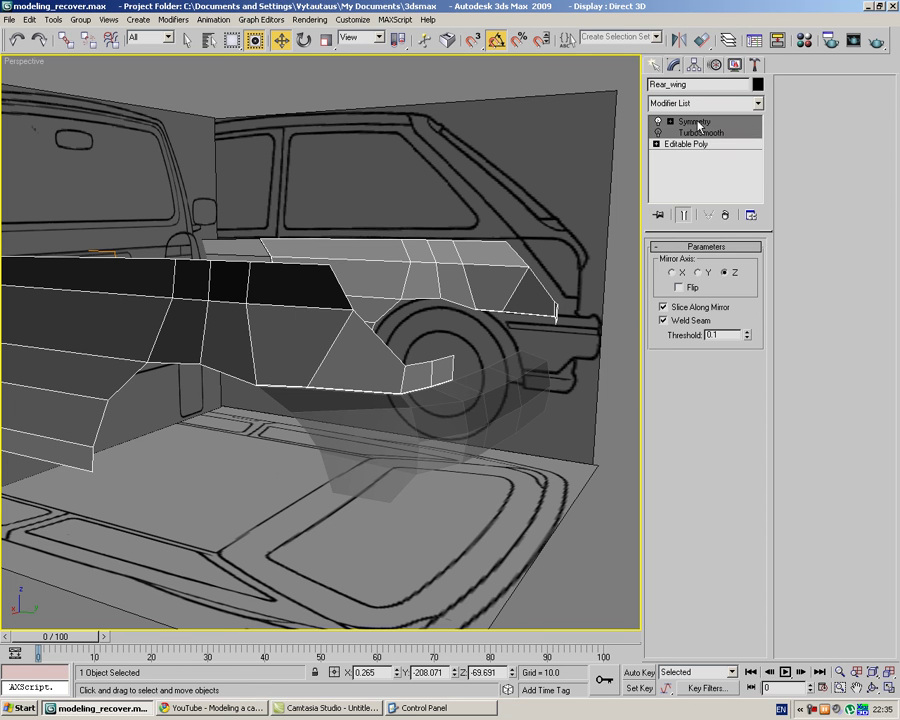
right_click(698, 121)
left_click(719, 170)
left_click(494, 323)
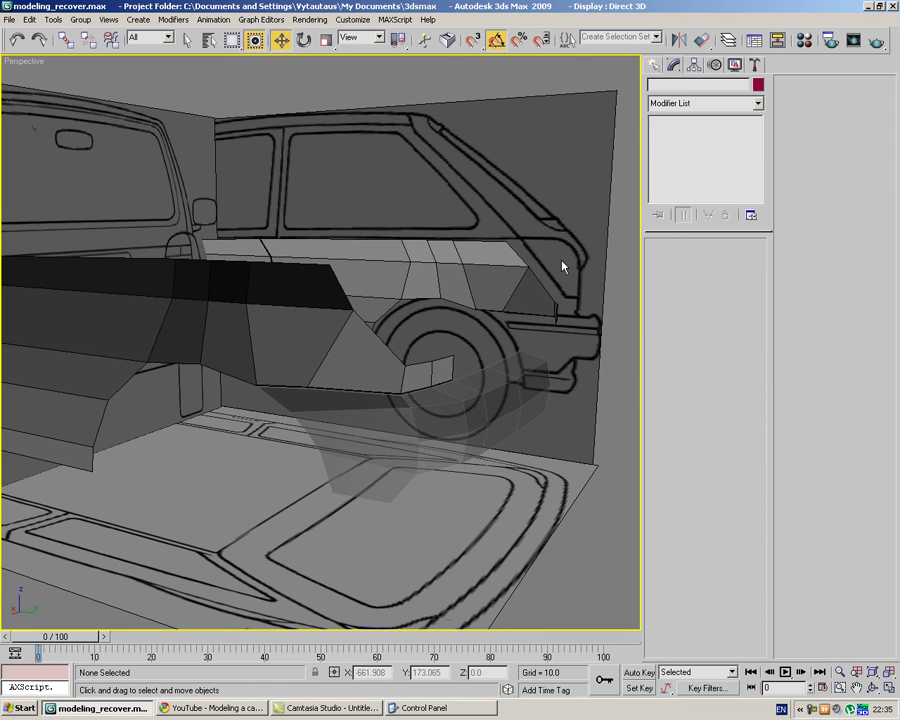
left_click(448, 384)
left_click(502, 389)
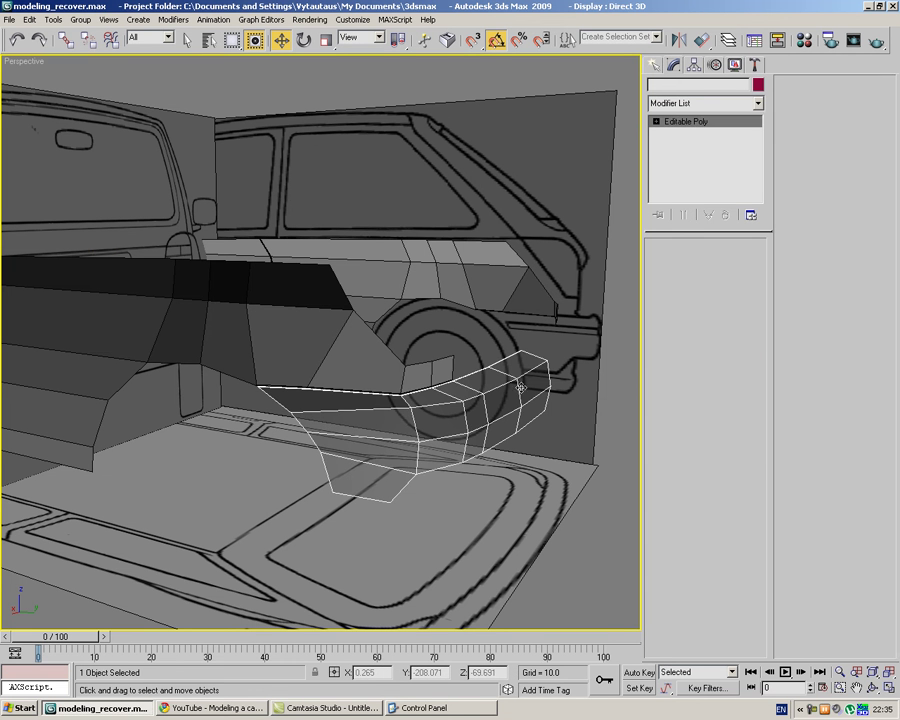
right_click(689, 123)
left_click(722, 143)
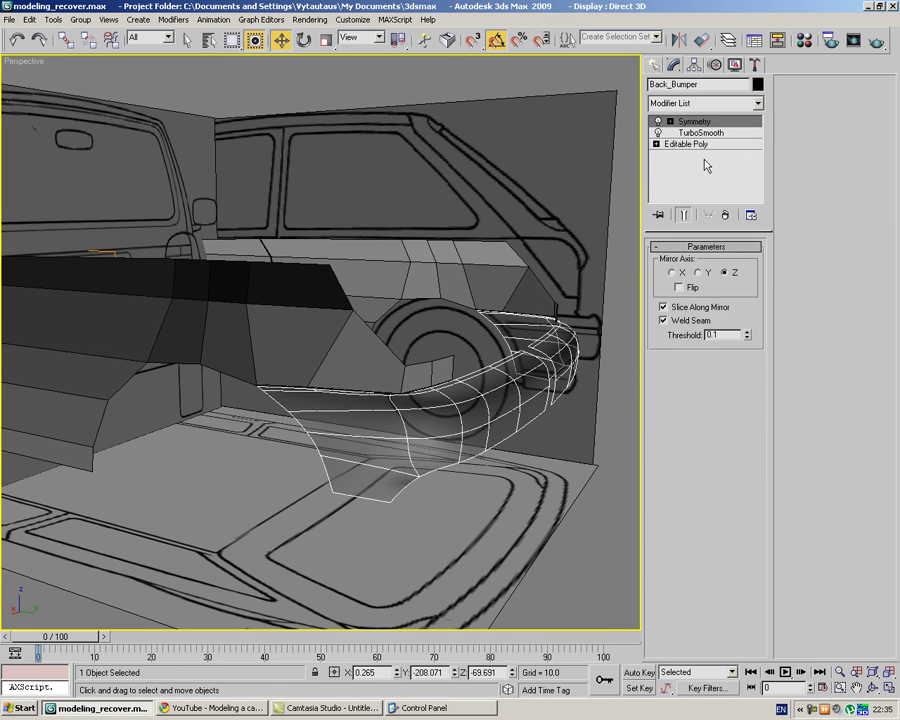
left_click(612, 264)
Chamfer the bumper's upper horizontal edge line, including its segment on the side, by 0.21.
left_click(492, 386)
left_click(697, 144)
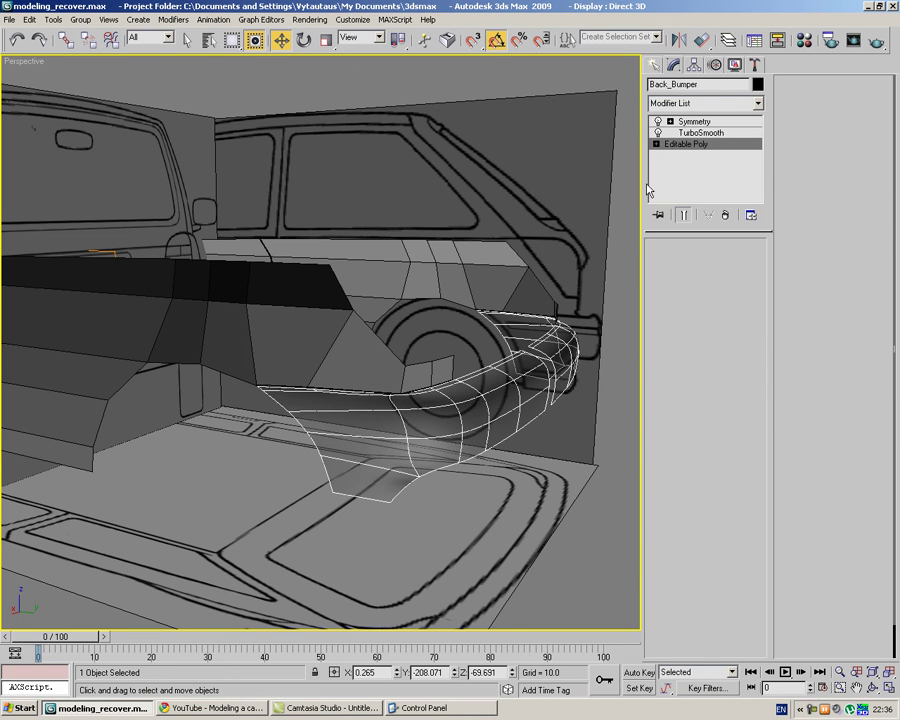
left_click(687, 263)
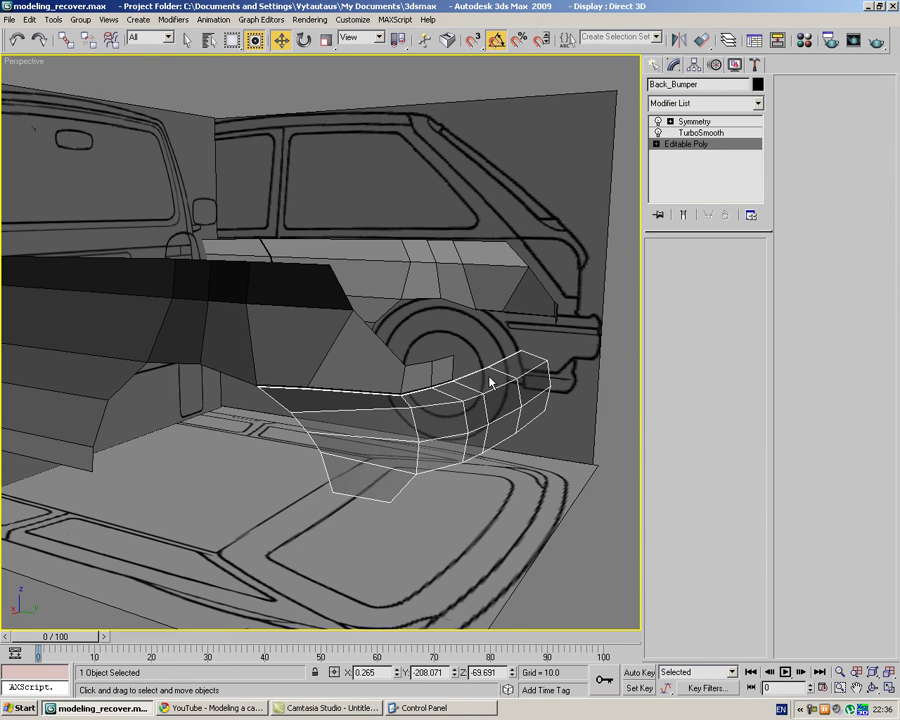
left_click(731, 337)
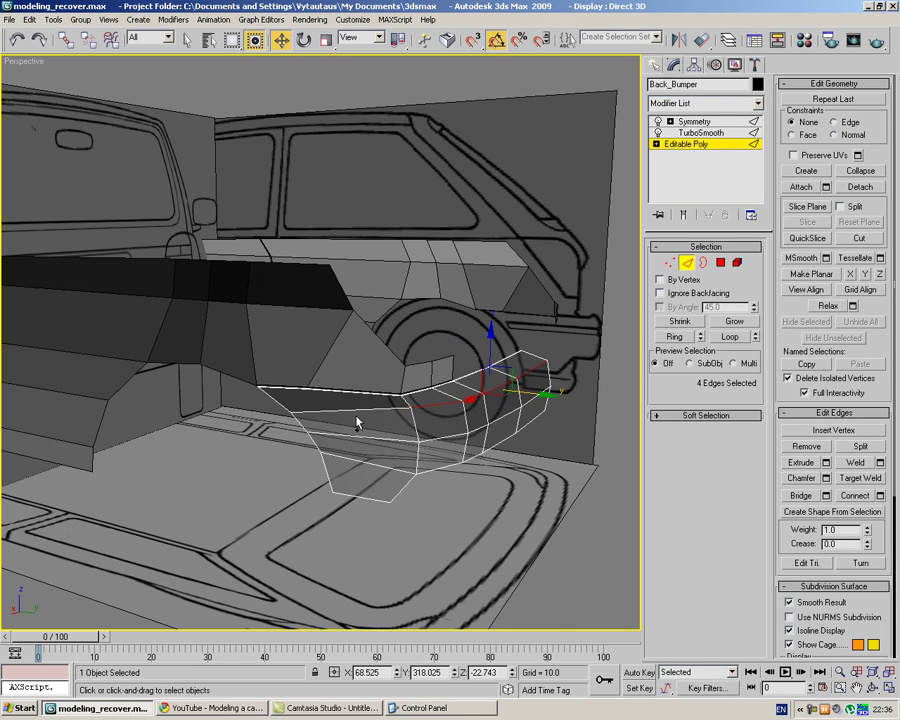
left_click(826, 478)
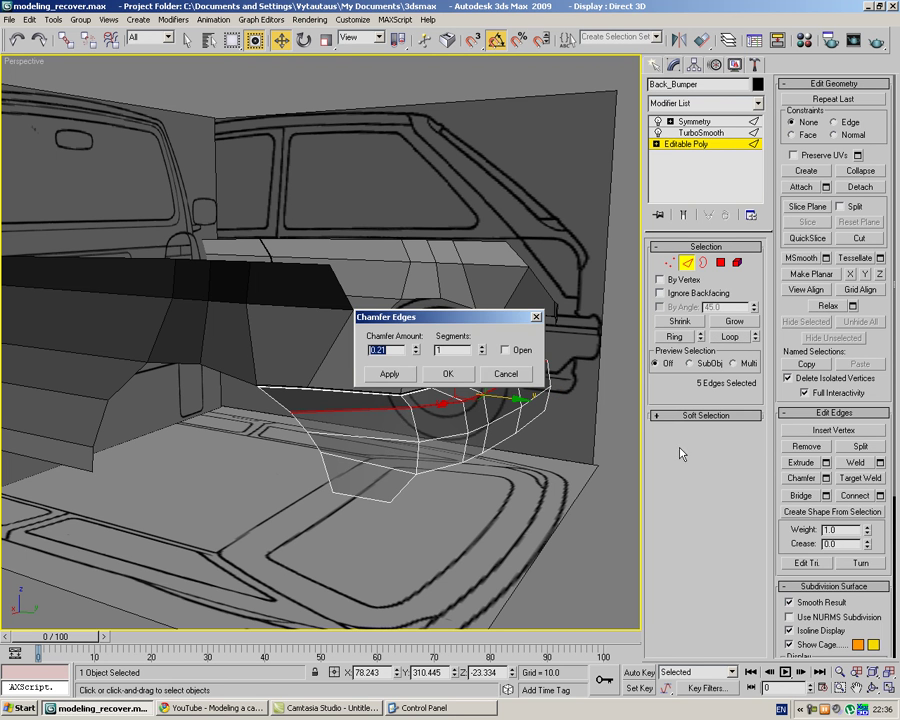
left_click(448, 373)
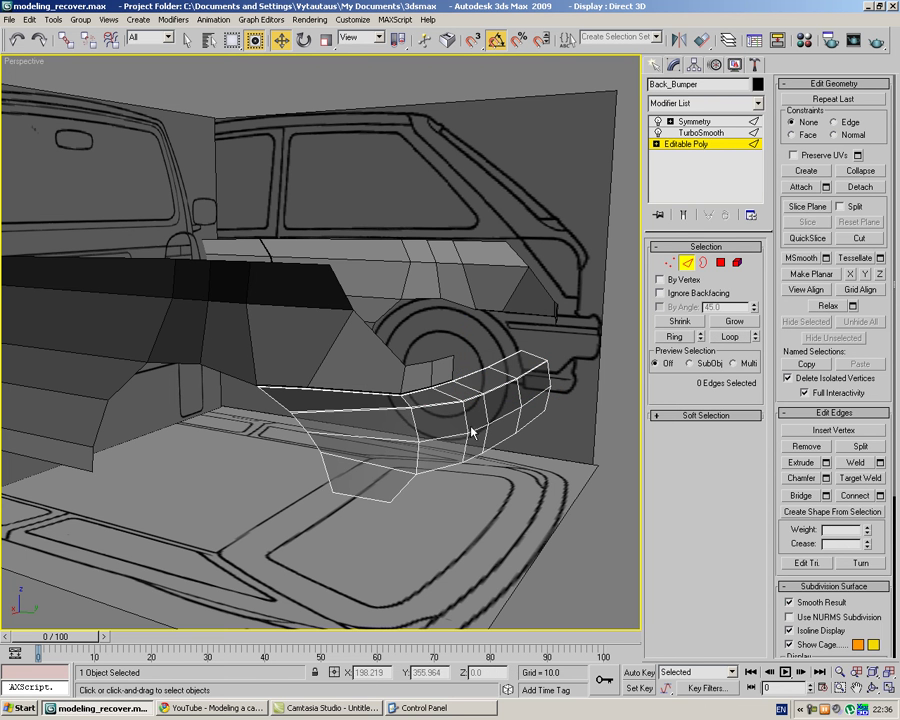
Move the six vertices at the bumper's inner end across the mirror plane to close the gap between the two halves.
left_click(694, 121)
left_click(584, 236)
left_click(542, 362)
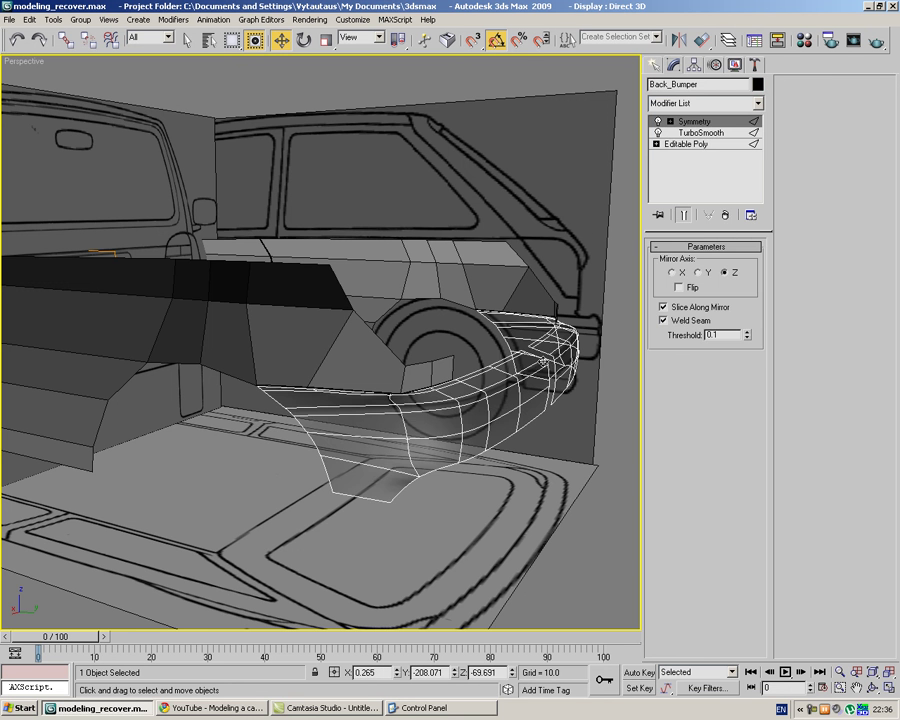
left_click(575, 390)
middle_click_drag(578, 380, 471, 365, "alt")
left_click(471, 365)
left_click(687, 145)
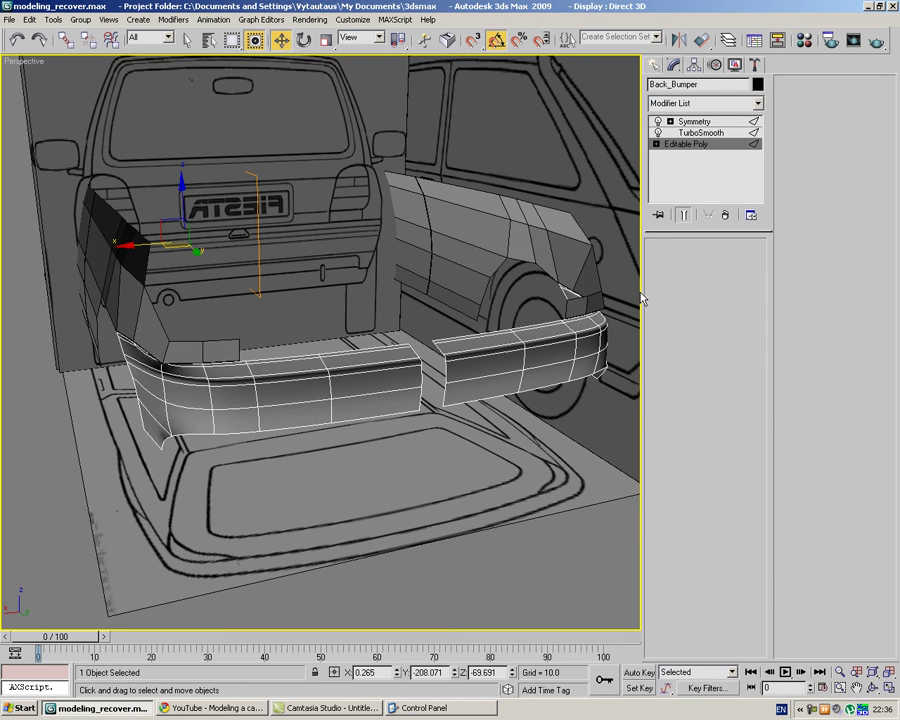
left_click(684, 215)
key("1")
left_click_drag(391, 374, 410, 375)
middle_click_drag(486, 361, 488, 378, "alt")
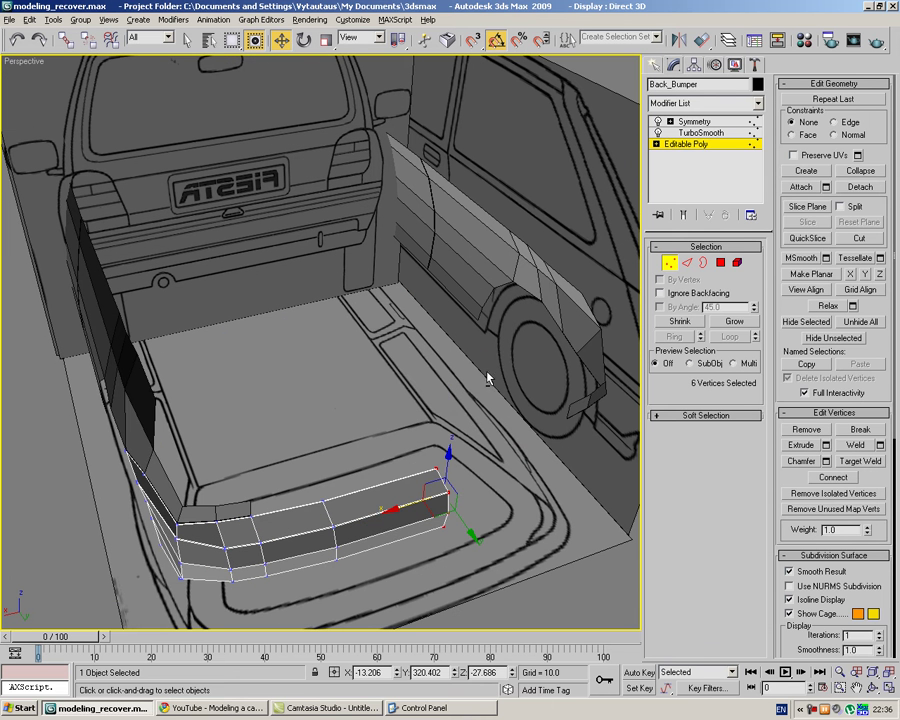
Examine the mirrored and smoothed bumper around the centre joint and the side corner.
left_click(490, 502)
left_click(694, 122)
left_click(466, 293)
scroll(464, 370, "up", 3)
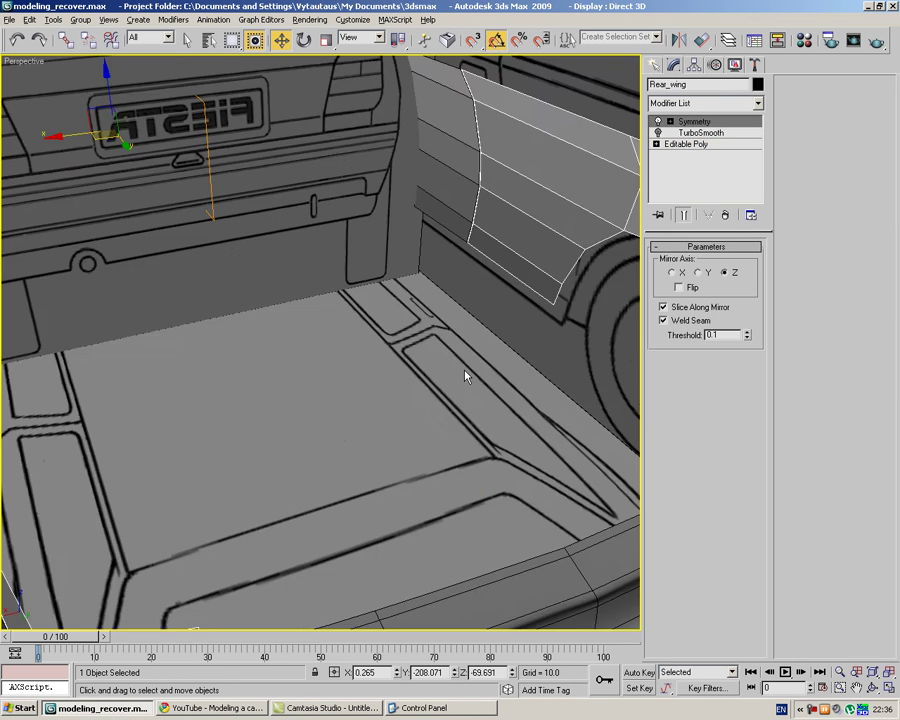
middle_click_drag(464, 370, 472, 356, "alt")
scroll(472, 355, "down", 5)
left_click(398, 349)
middle_click_drag(516, 387, 489, 373, "alt")
scroll(434, 364, "up", 5)
left_click(440, 303)
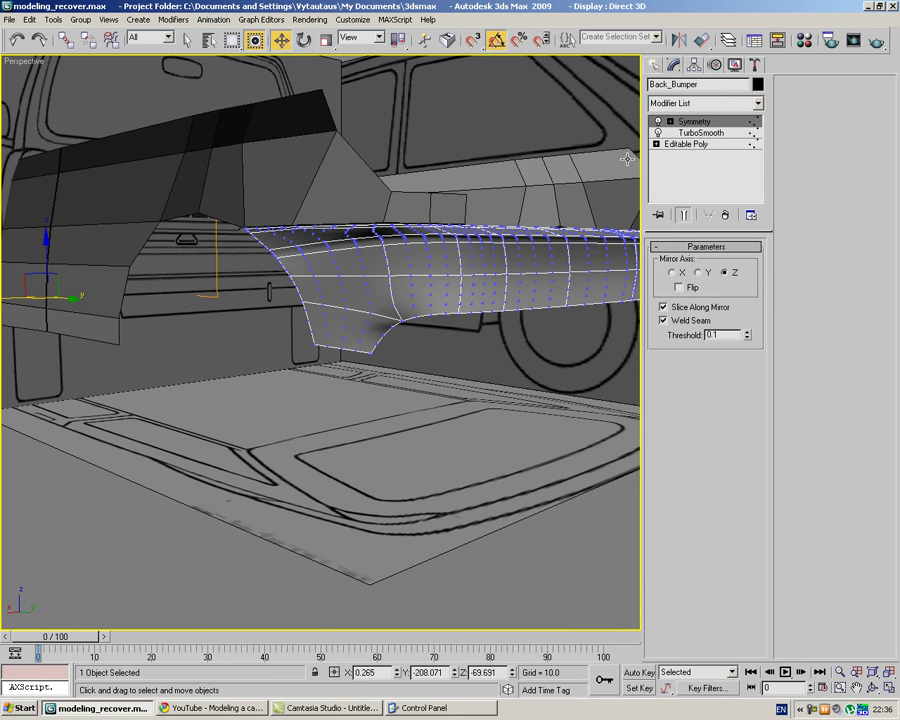
Connect the two opposite side edges of the bumper's lowest corner polygon with one new horizontal edge.
left_click(673, 144)
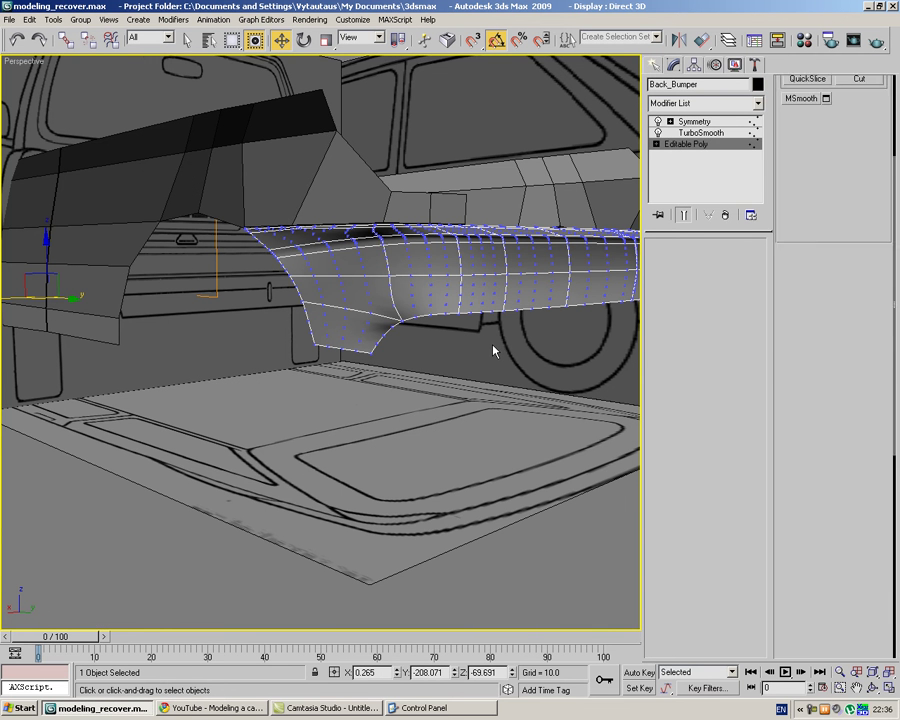
key("1")
scroll(445, 360, "down", 4)
scroll(440, 362, "up", 4)
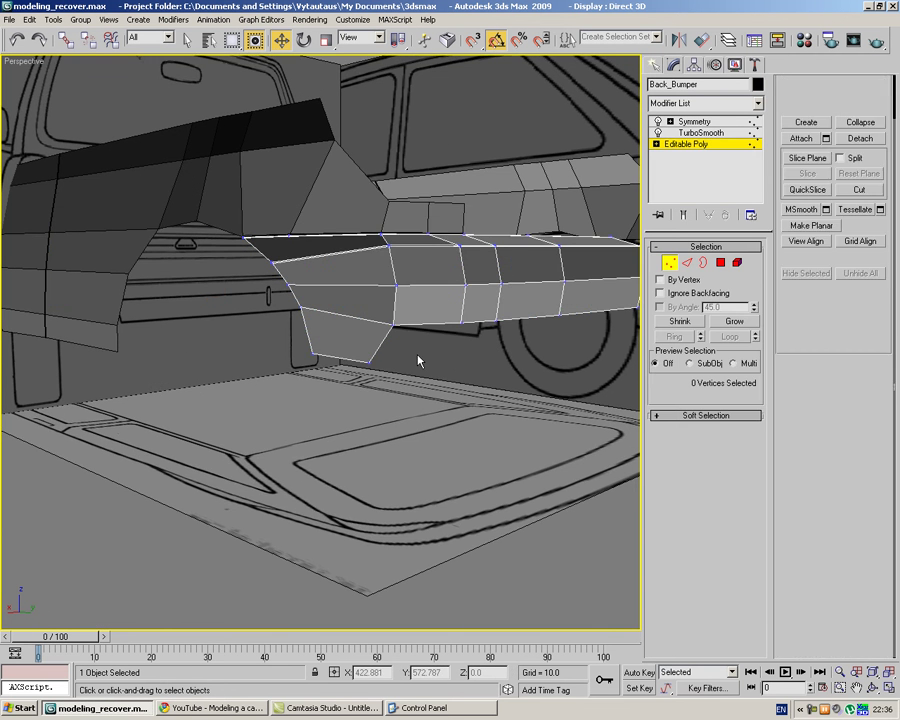
key("2")
left_click(383, 344)
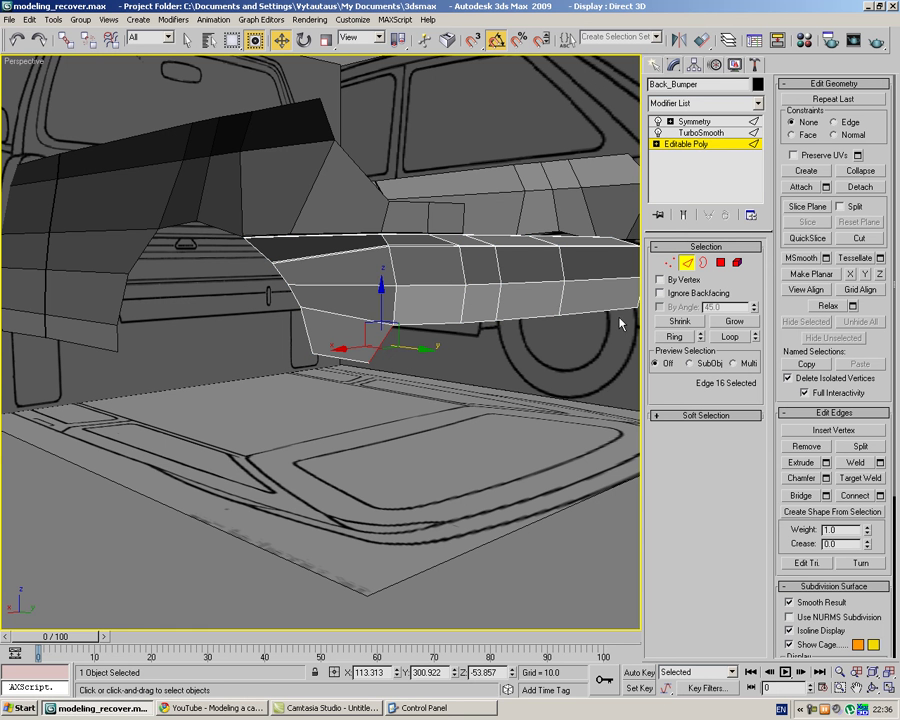
left_click(674, 337)
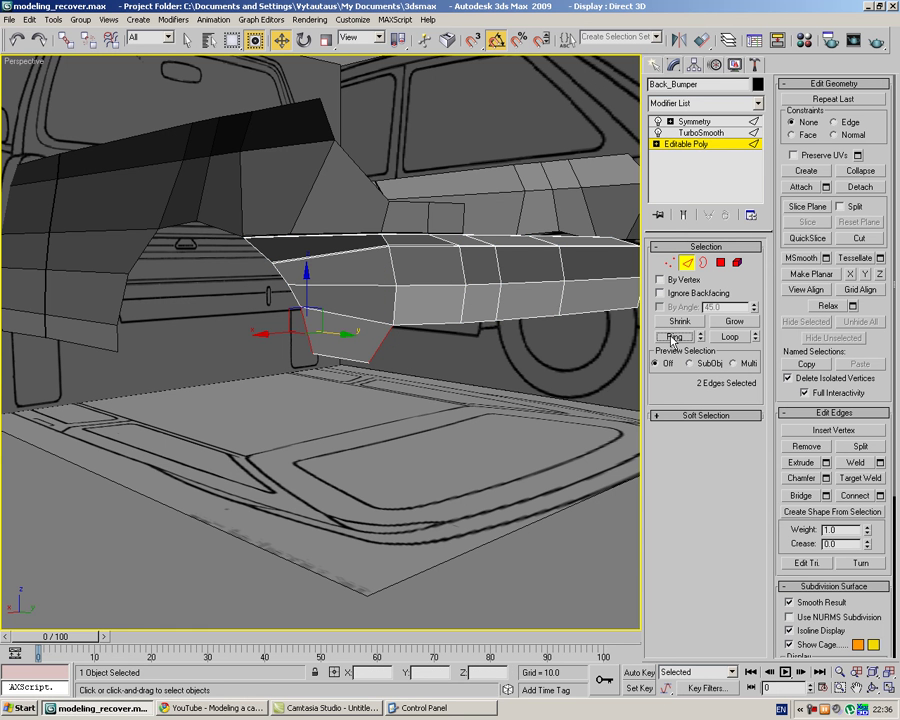
left_click(866, 497)
left_click(535, 443)
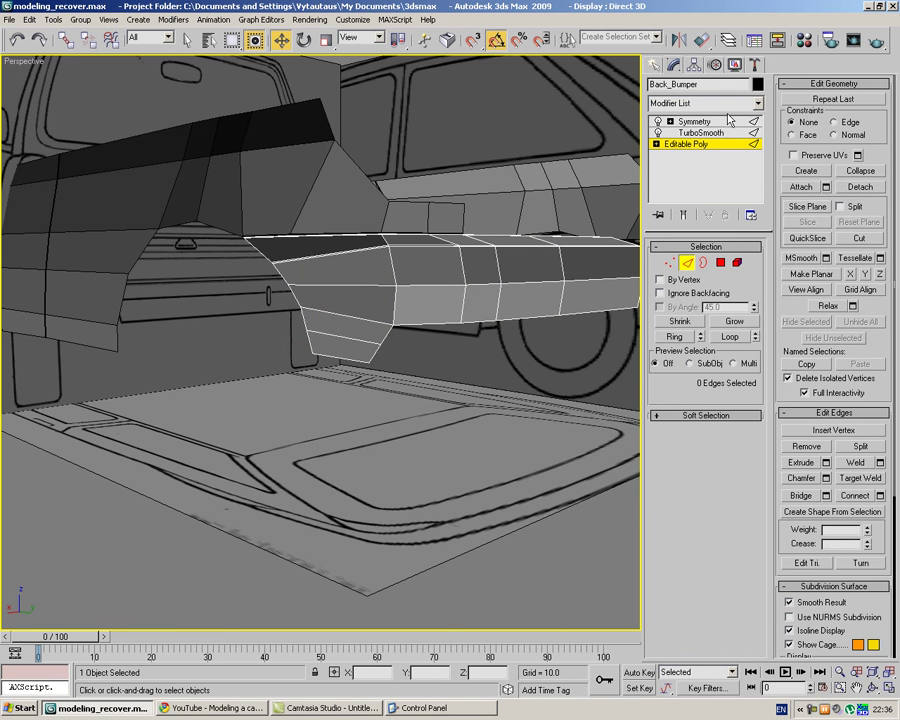
Set the bumper's TurboSmooth iterations to 3 while inspecting the smoothed lower corner up close.
left_click(727, 124)
left_click(514, 366)
left_click(466, 306)
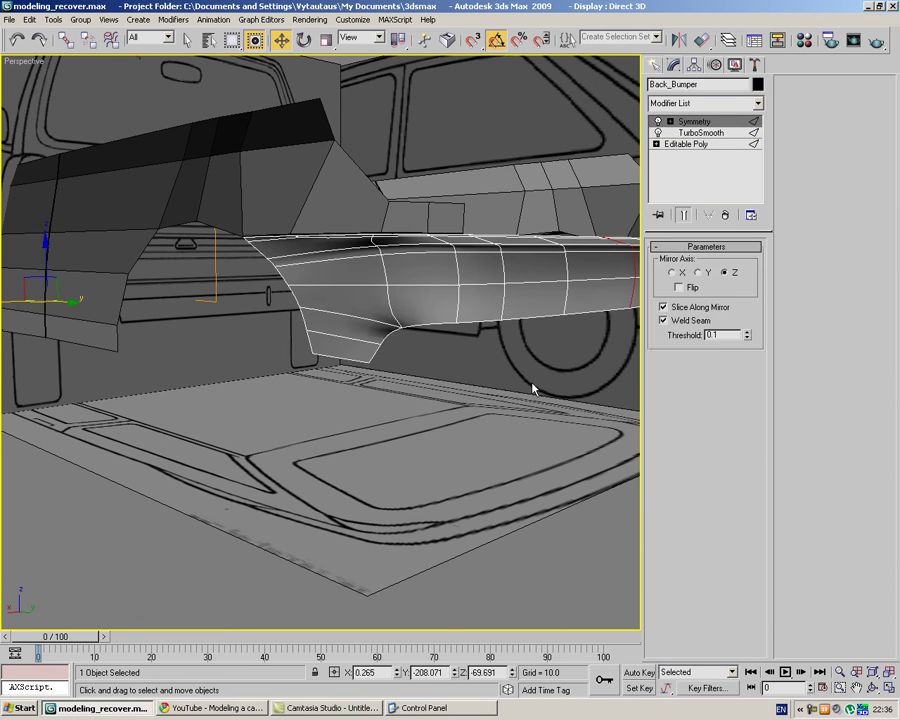
middle_click_drag(527, 390, 451, 397, "alt")
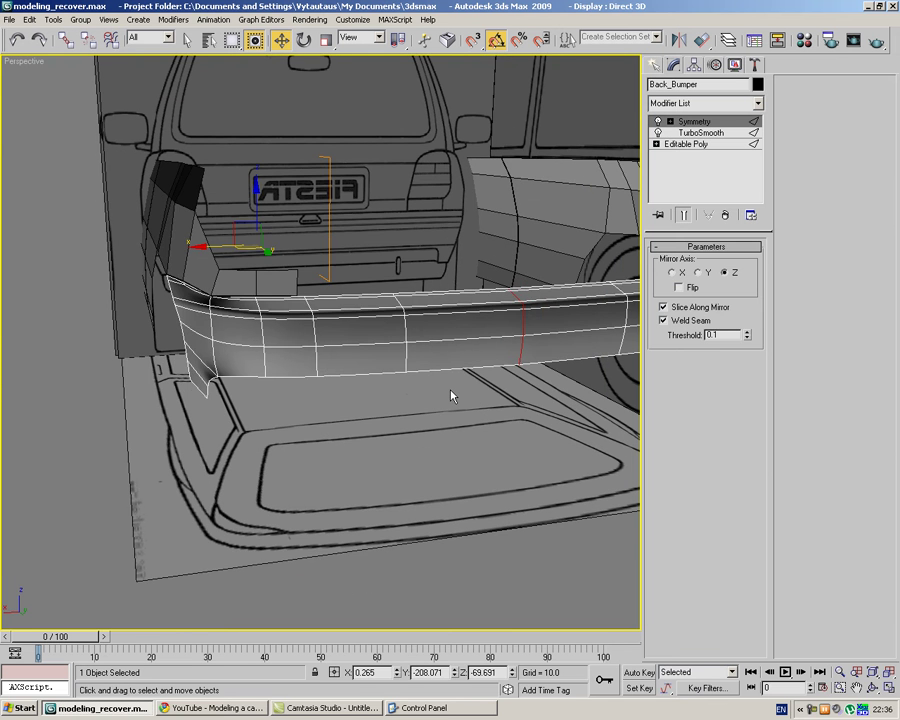
left_click(327, 456)
middle_click_drag(327, 456, 416, 386, "alt")
left_click(416, 386)
left_click(703, 133)
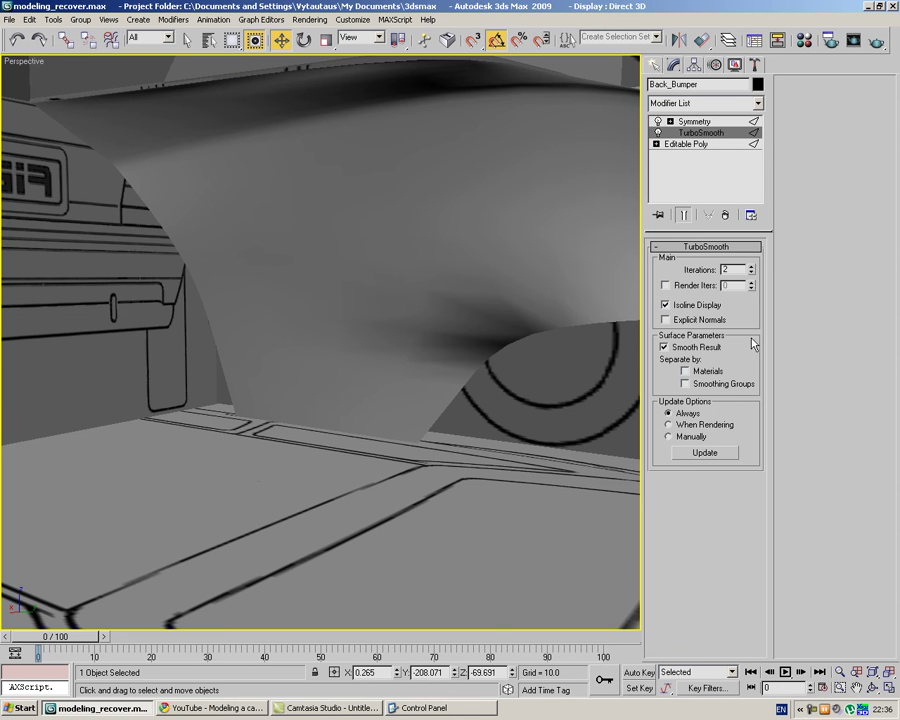
left_click(750, 267)
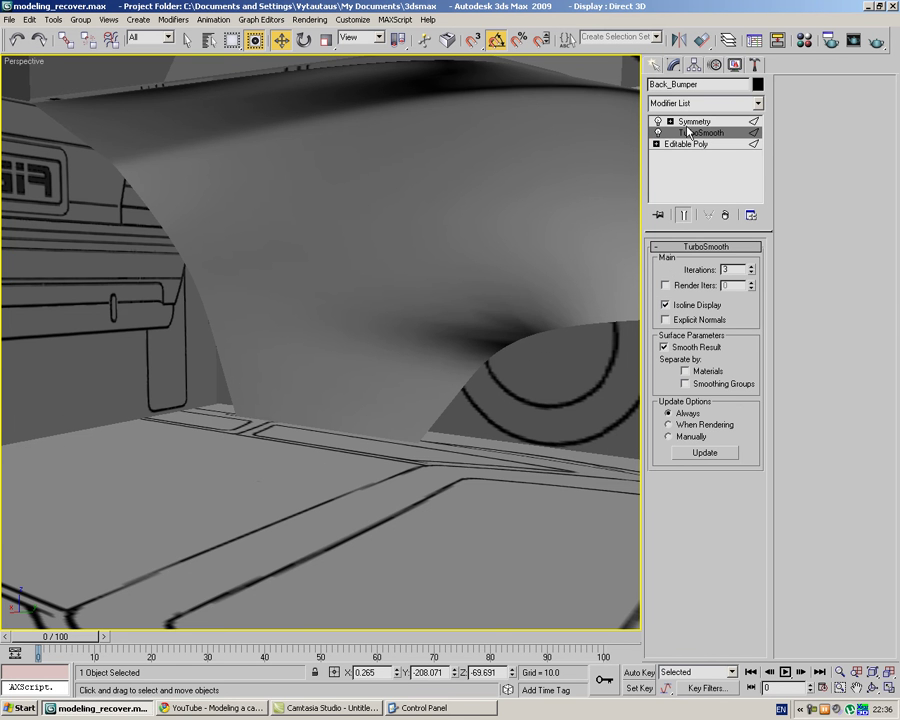
Disable the bumper's TurboSmooth effect and show edges on the shaded models.
left_click(657, 133)
left_click(588, 393)
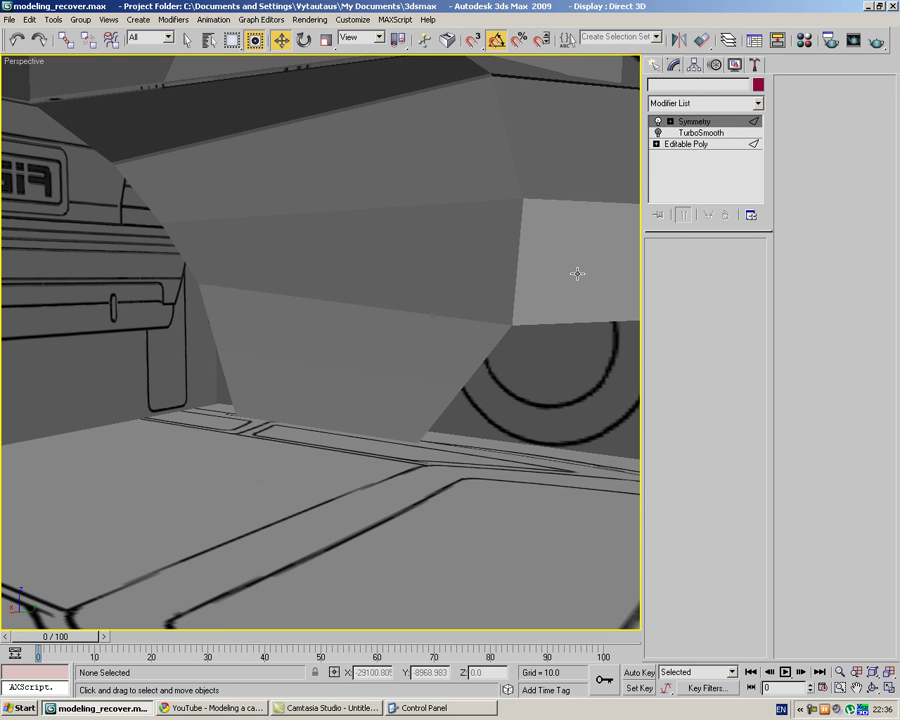
left_click(577, 274)
key("F4")
scroll(573, 277, "down", 5)
middle_click_drag(571, 280, 545, 389)
left_click(518, 410)
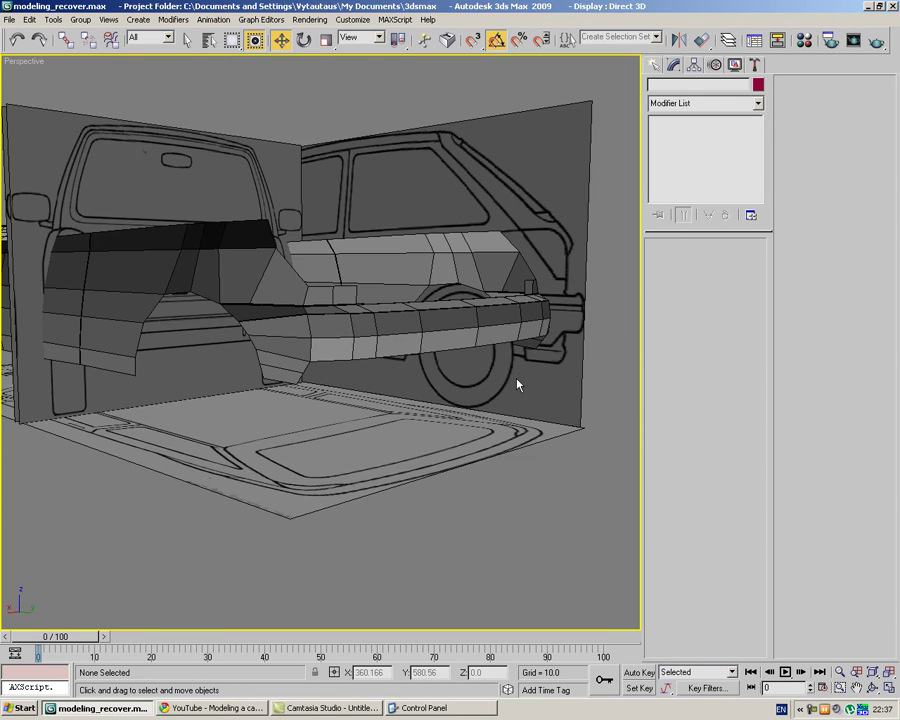
scroll(492, 305, "up", 5)
middle_click_drag(492, 305, 452, 354)
scroll(450, 354, "down", 6)
middle_click_drag(300, 352, 305, 267, "alt")
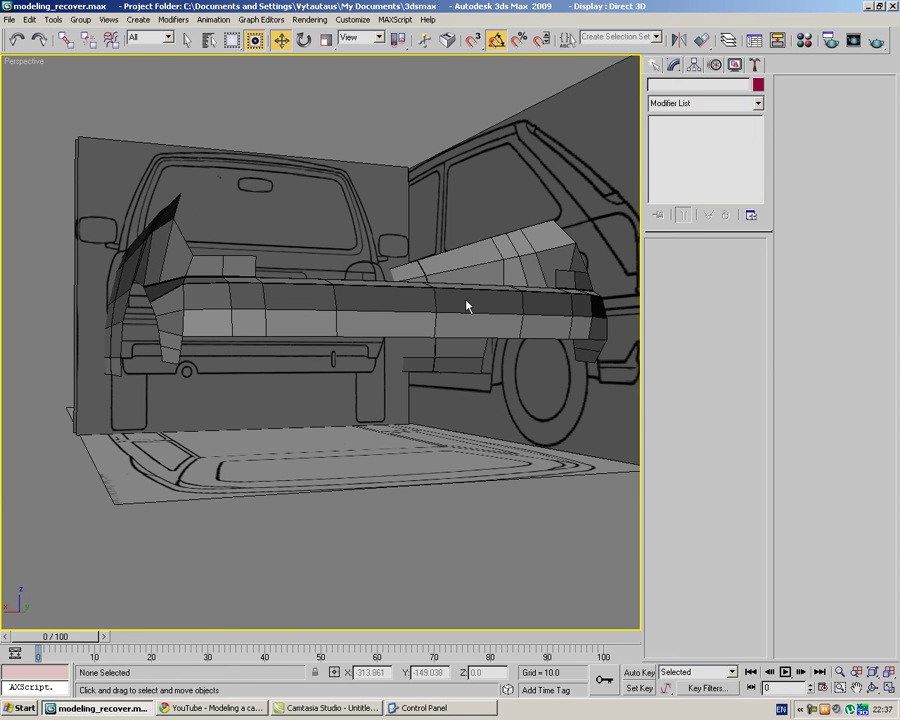
middle_click_drag(368, 181, 396, 206, "alt")
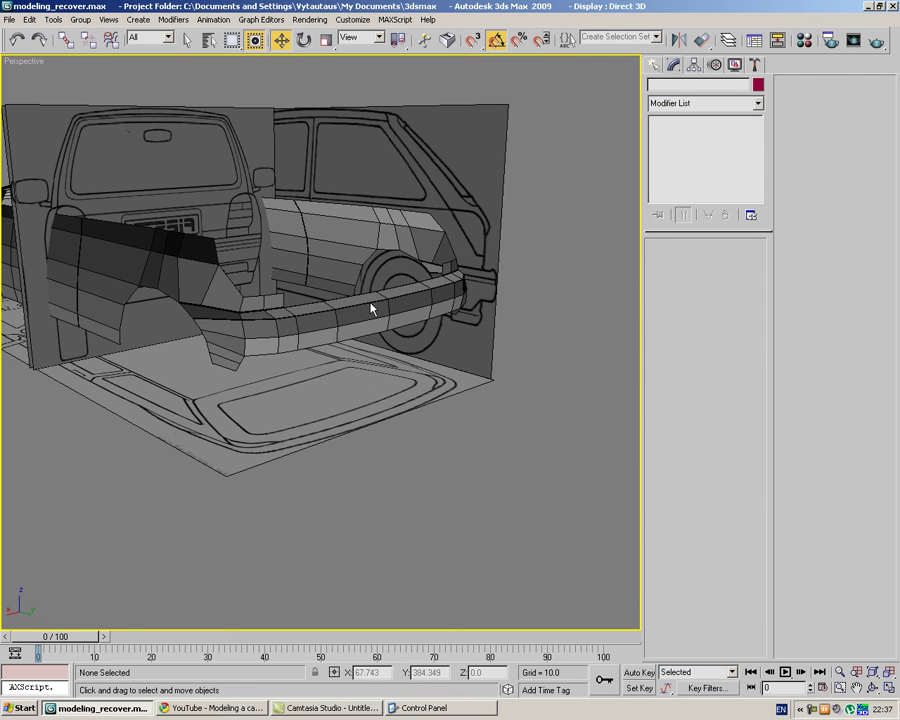
Connect the five vertical edges across the bumper's rear face, leaving out the side edge, using 2 segments.
left_click(332, 342)
left_click(686, 144)
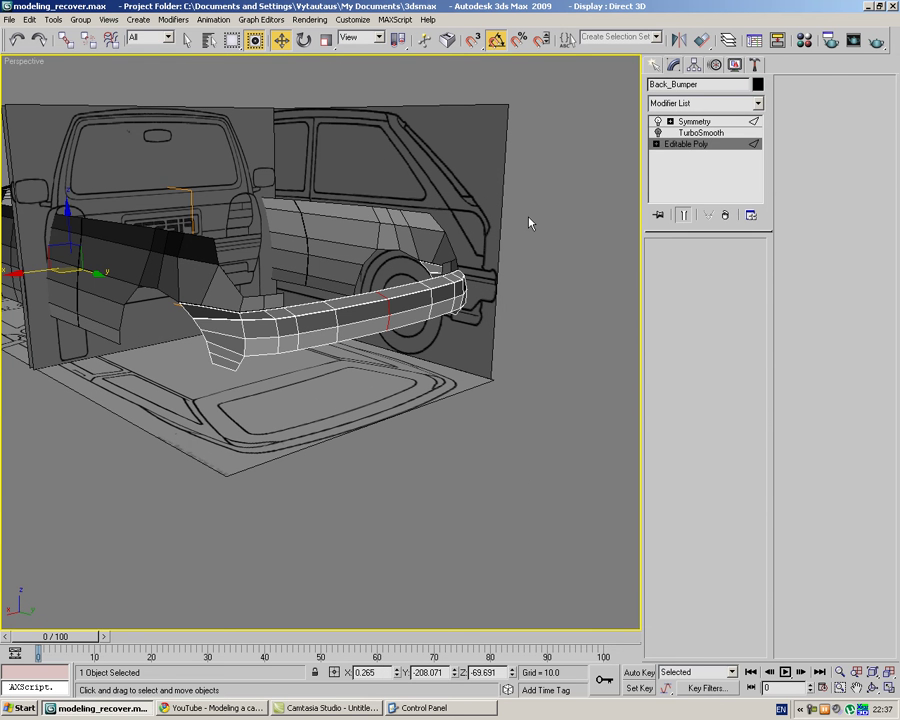
key("2")
scroll(518, 208, "up", 6)
middle_click_drag(518, 208, 480, 246, "alt")
scroll(480, 246, "up", 2)
left_click(670, 265)
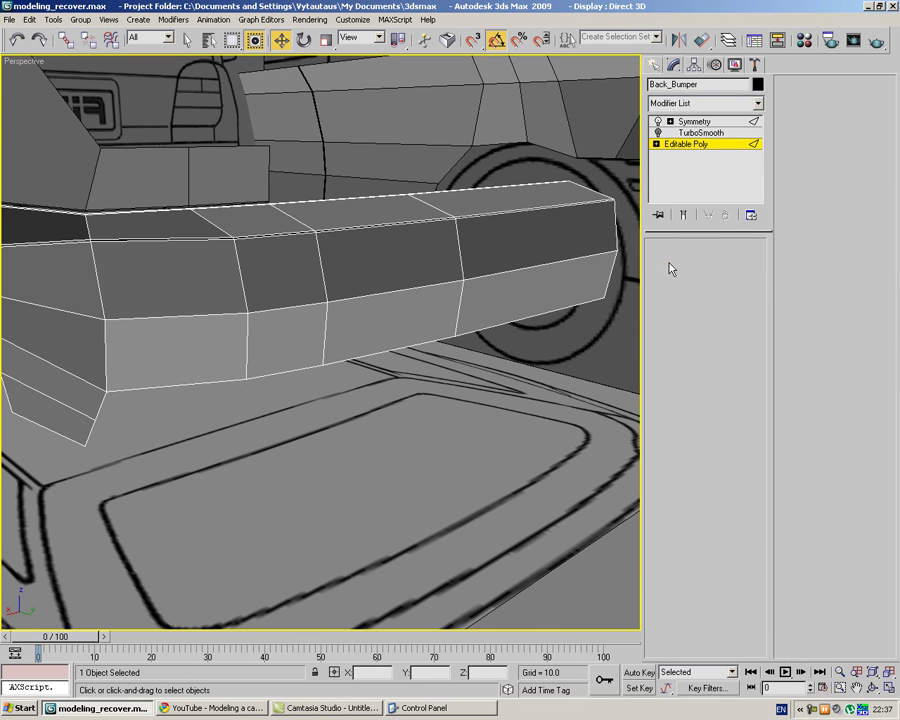
key("1")
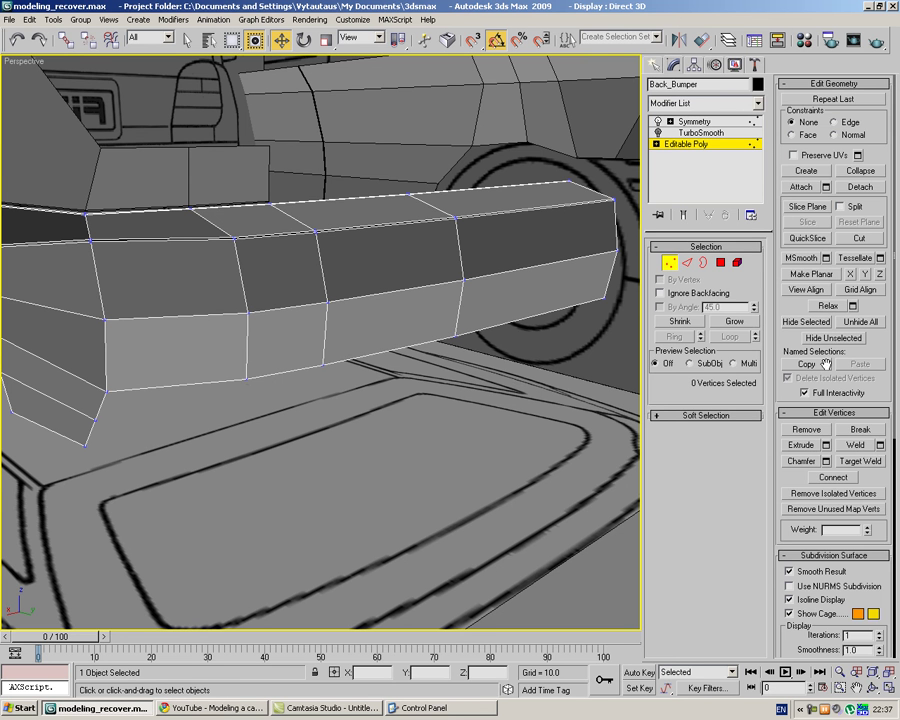
left_click(688, 262)
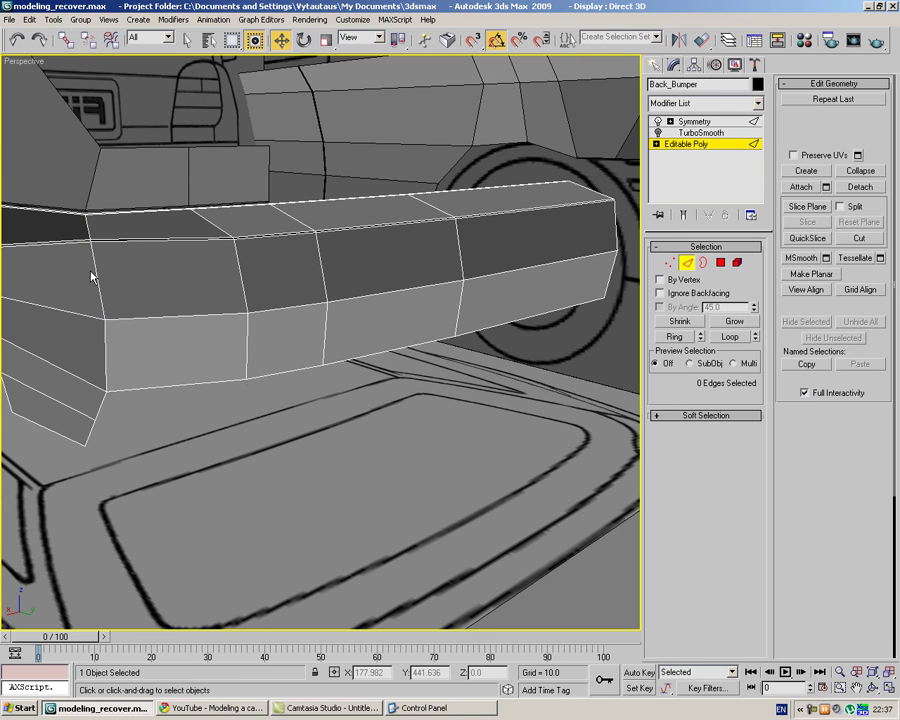
left_click(103, 272)
left_click(693, 336)
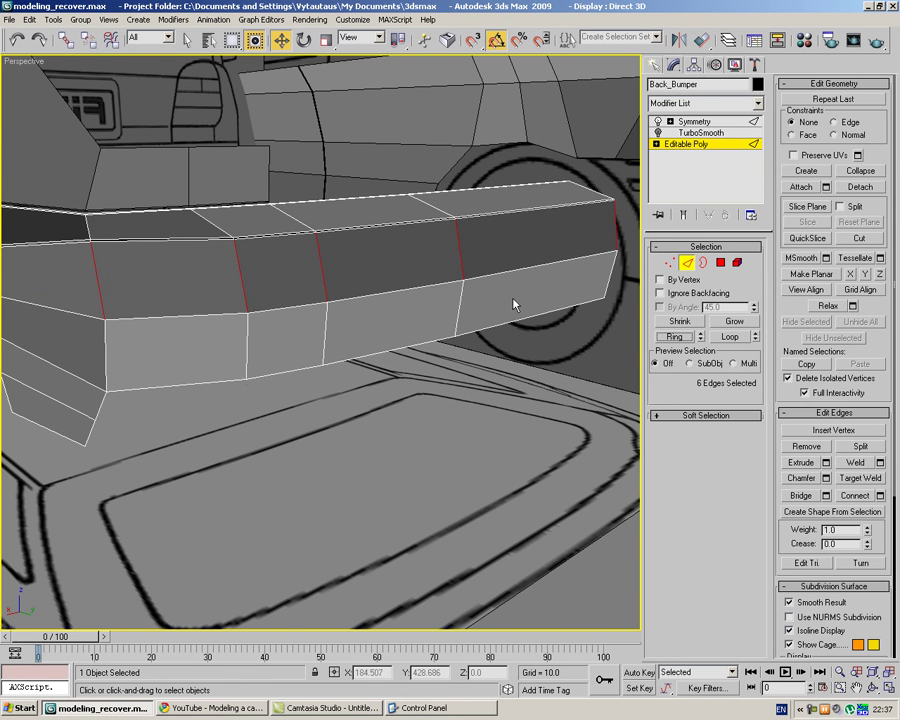
scroll(390, 290, "up", 2)
left_click(118, 275, "alt")
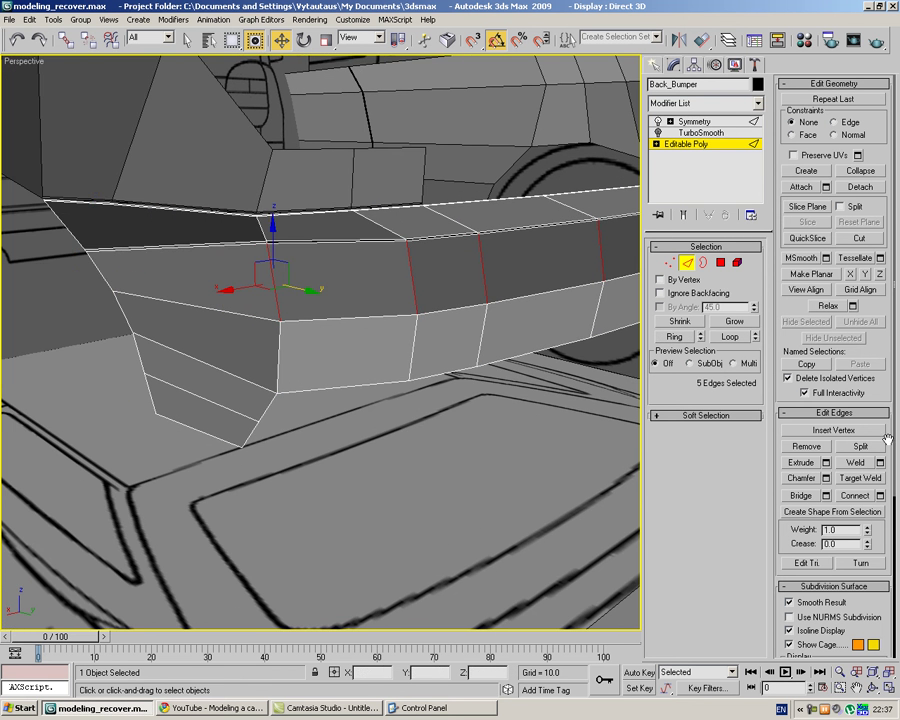
left_click(879, 495)
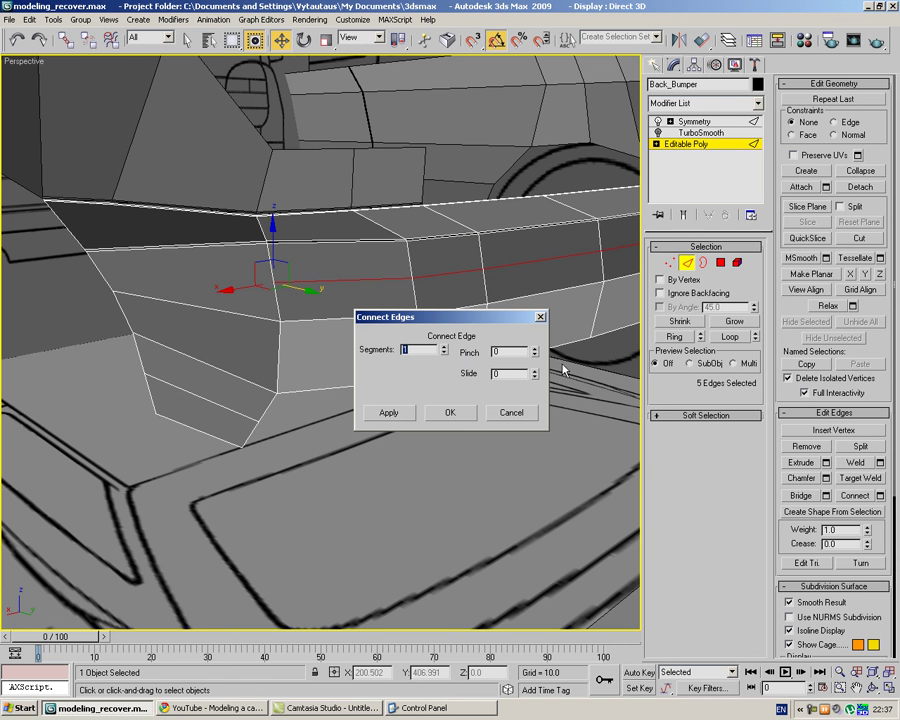
left_click(445, 349)
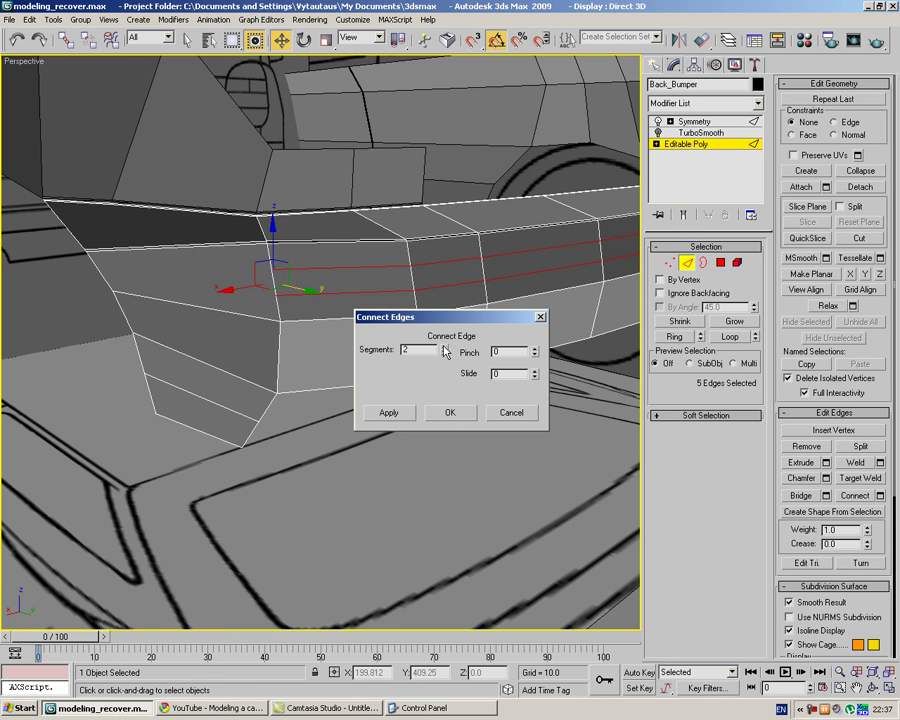
left_click(450, 412)
left_click(520, 304)
Inset the four polygons of the upper narrow strip across the bumper's rear face as a group by 0.4.
middle_click_drag(520, 304, 355, 334)
scroll(355, 334, "down", 2)
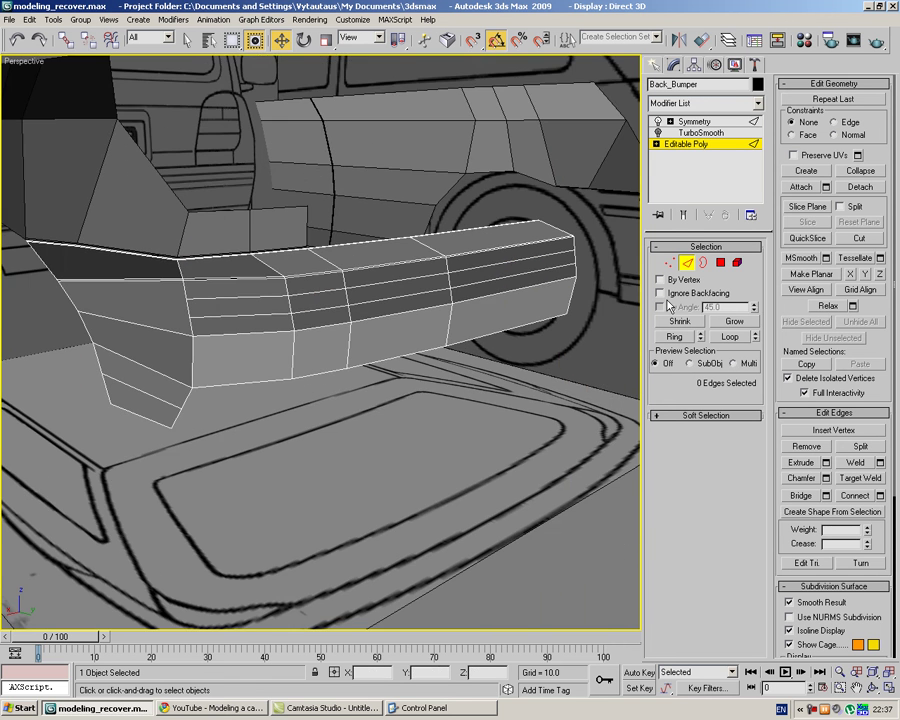
left_click(723, 263)
key("4")
left_click(505, 265)
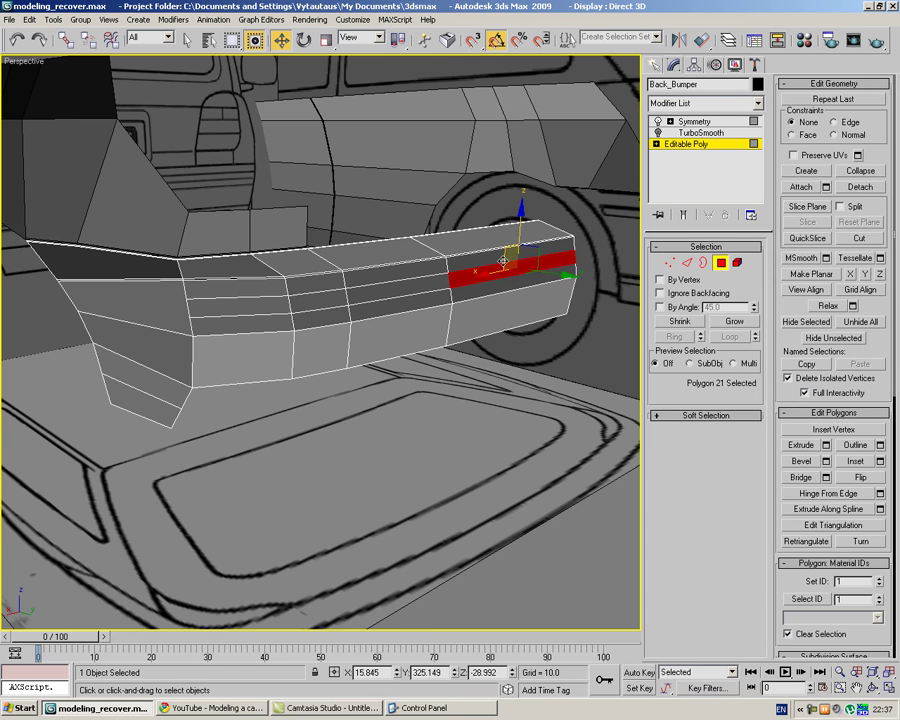
left_click(395, 283, "ctrl")
middle_click_drag(323, 300, 283, 302, "alt")
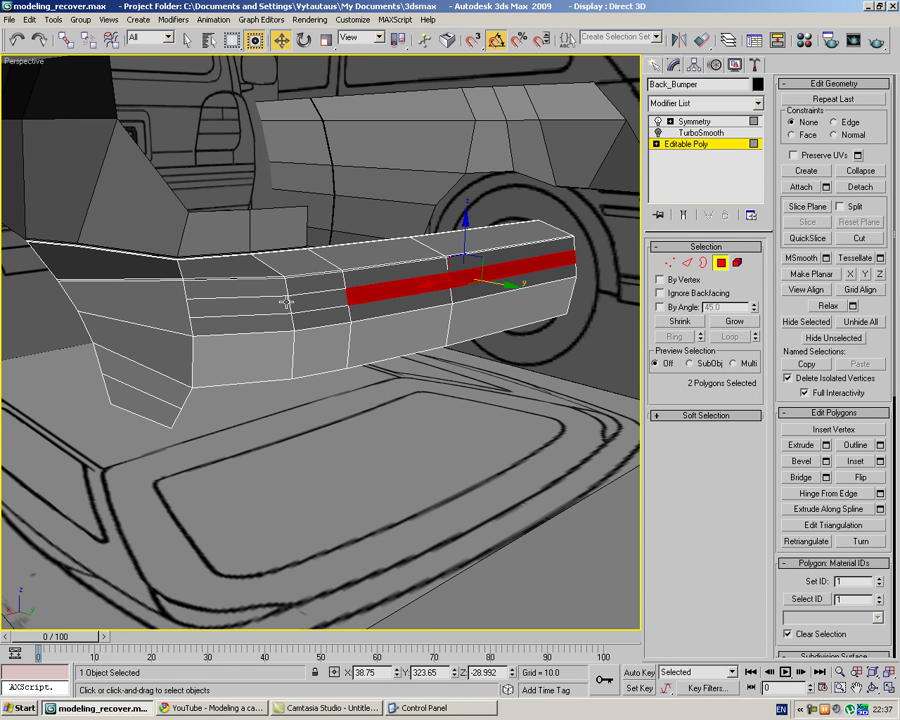
left_click(330, 303, "ctrl")
left_click(267, 307, "ctrl")
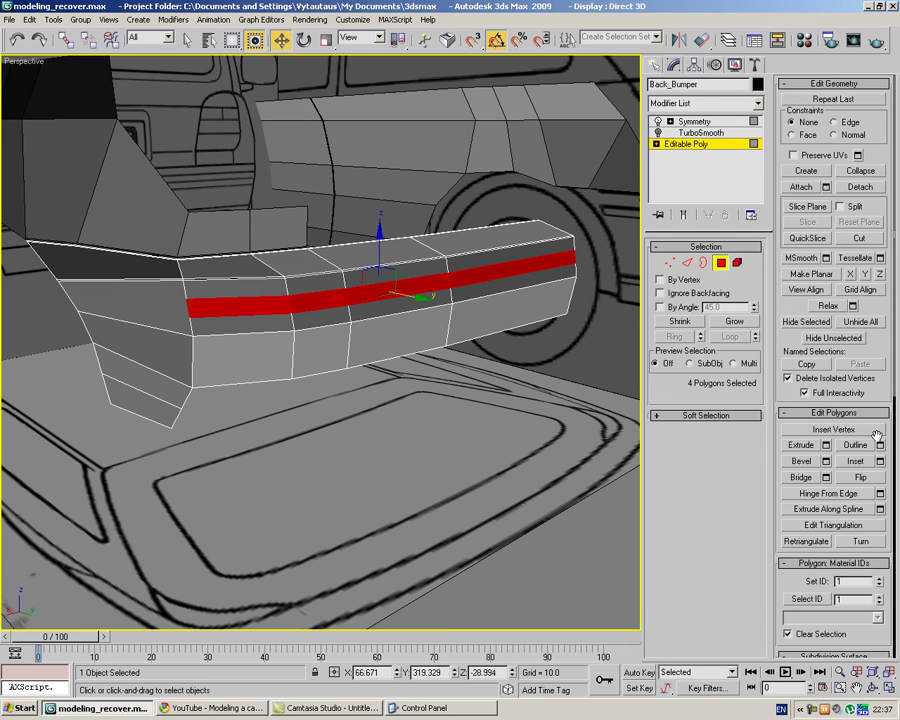
left_click(880, 462)
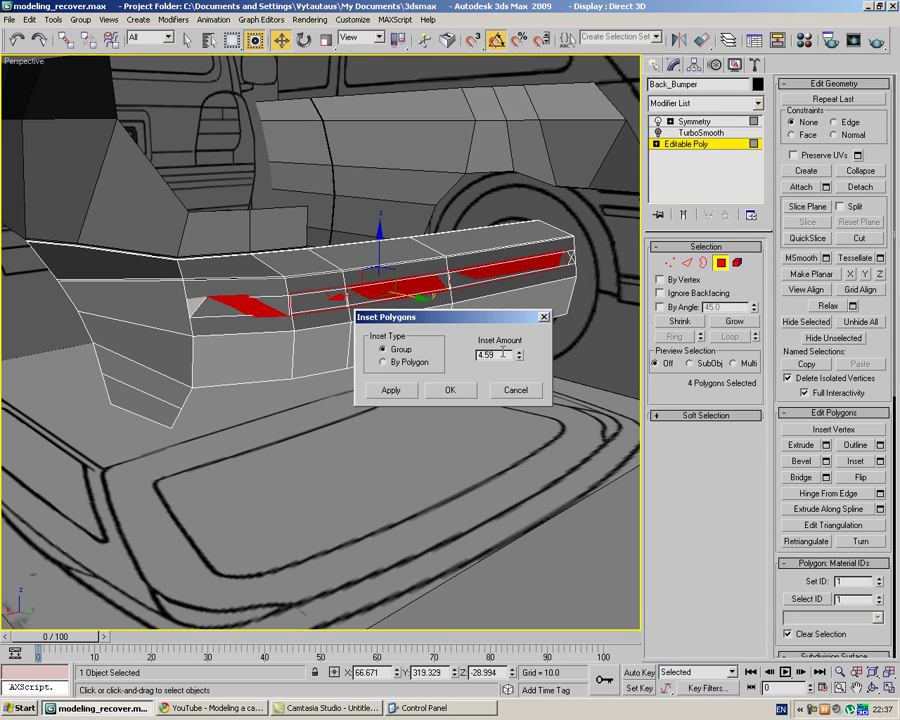
right_click(520, 358)
left_click_drag(522, 365, 514, 331)
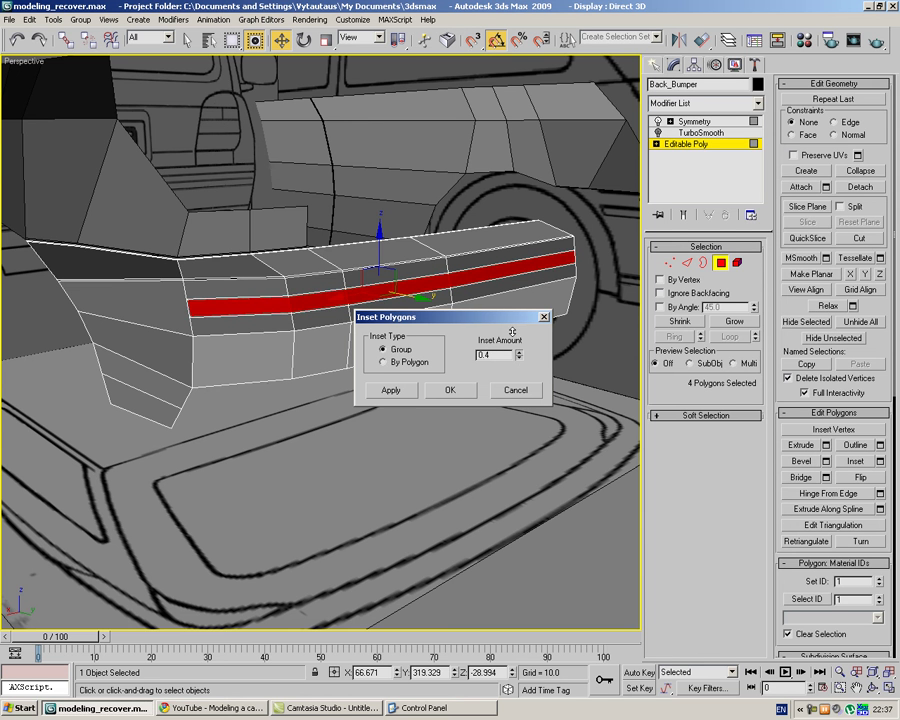
left_click(452, 390)
Extrude the inset strip polygons inward along their local normals with a height of -2.36.
scroll(476, 490, "up", 5)
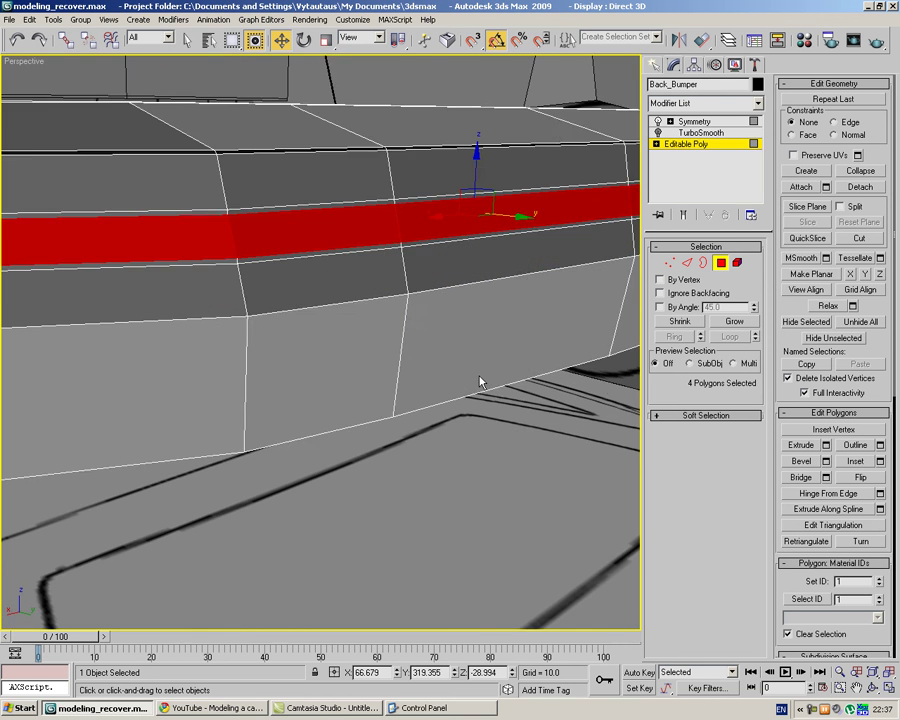
middle_click_drag(432, 320, 550, 331)
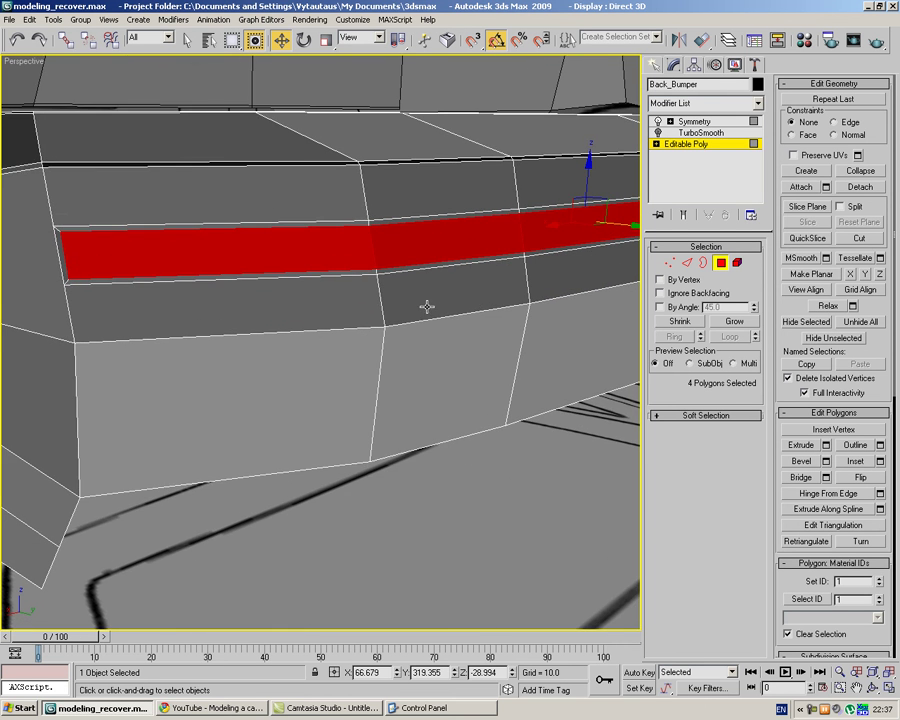
left_click(826, 446)
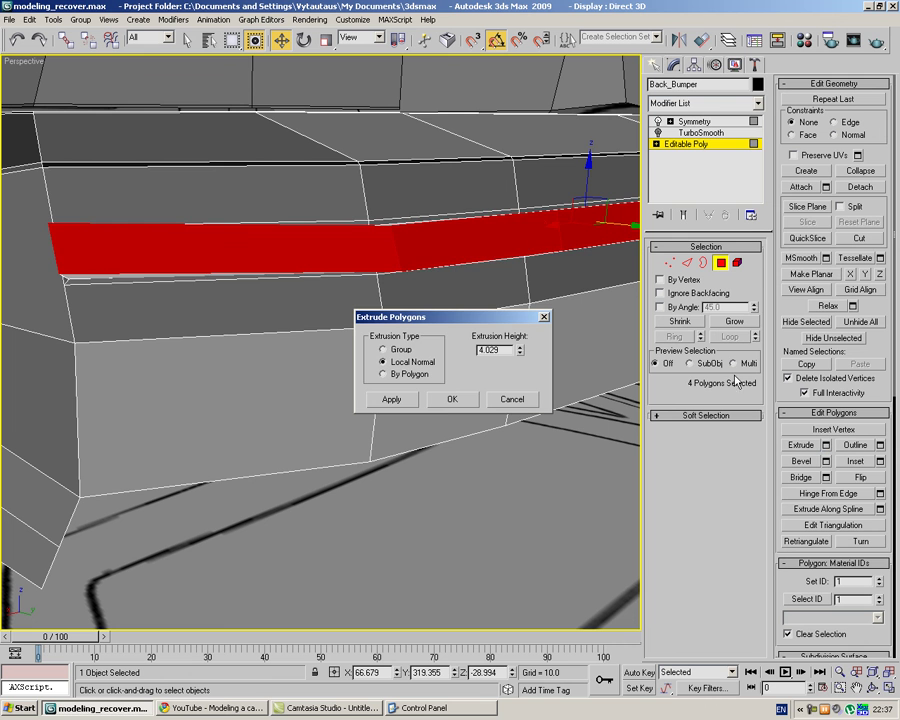
right_click(519, 353)
left_click_drag(519, 353, 530, 515)
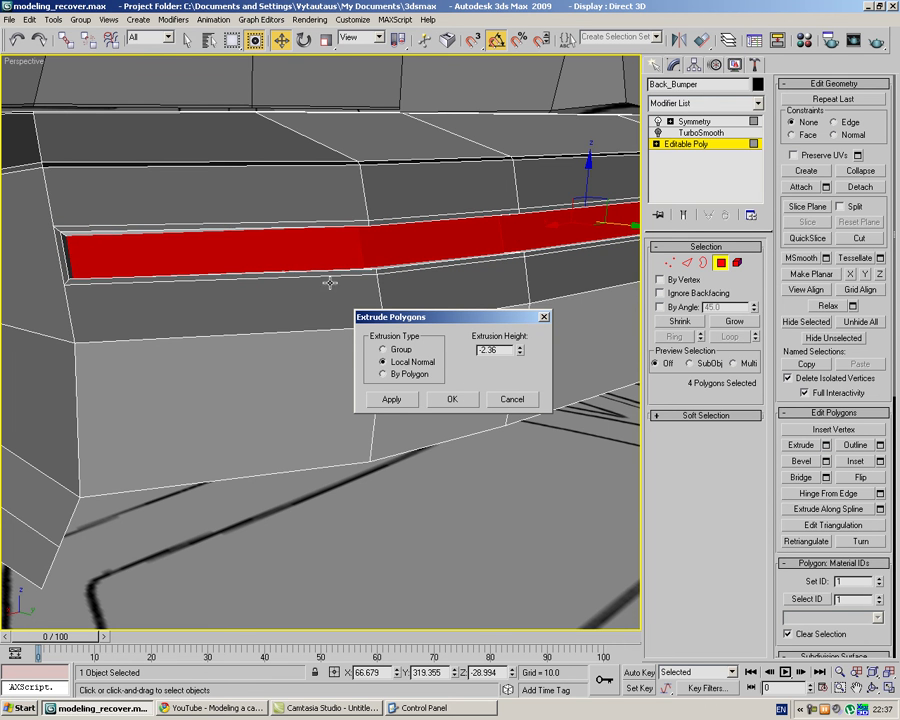
middle_click_drag(315, 271, 422, 251, "alt")
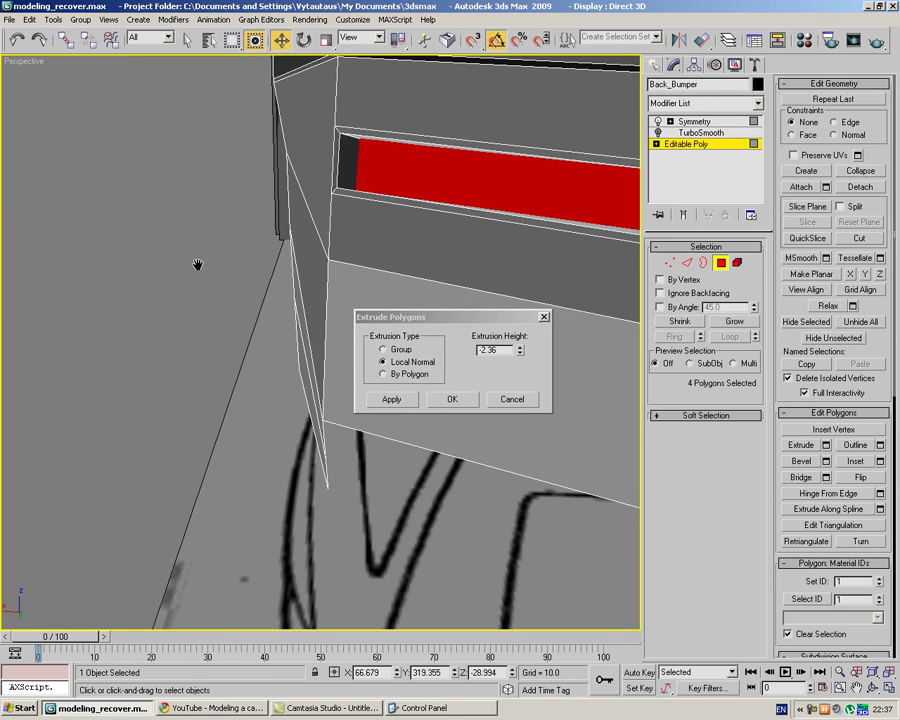
scroll(91, 267, "down", 1)
left_click(453, 399)
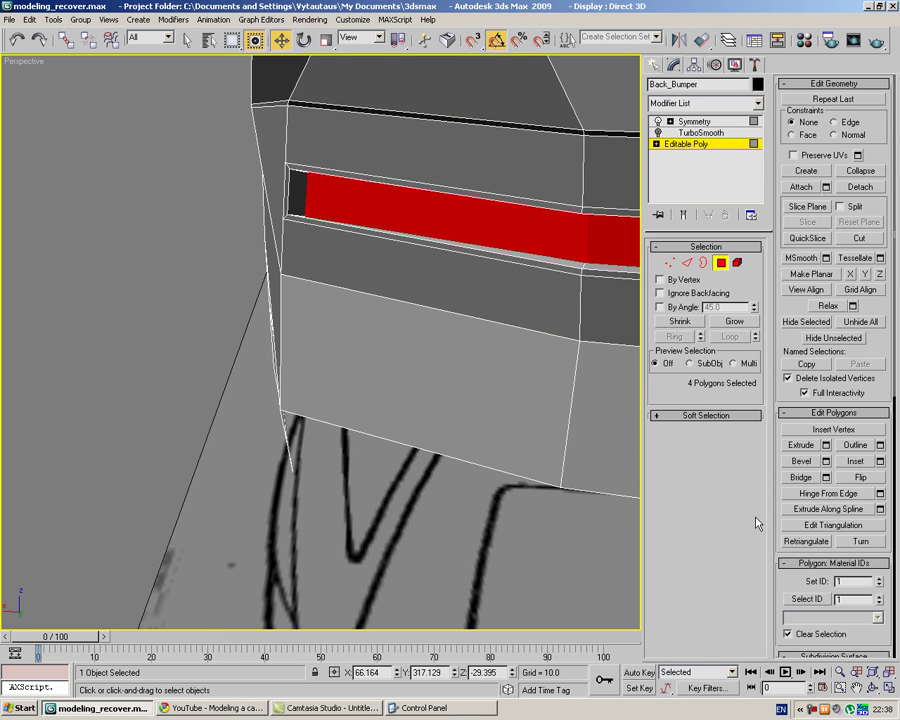
Inset the recessed strip polygons by 0.4 again and extrude them back outward by 2.36, leaving a groove around the strip.
left_click(880, 461)
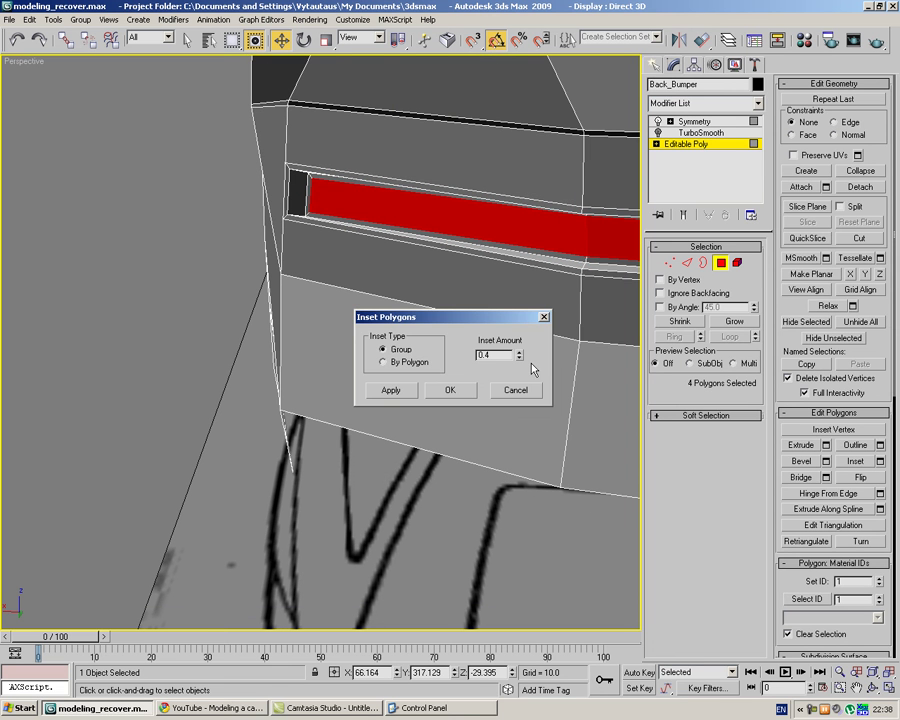
left_click(451, 391)
left_click(827, 445)
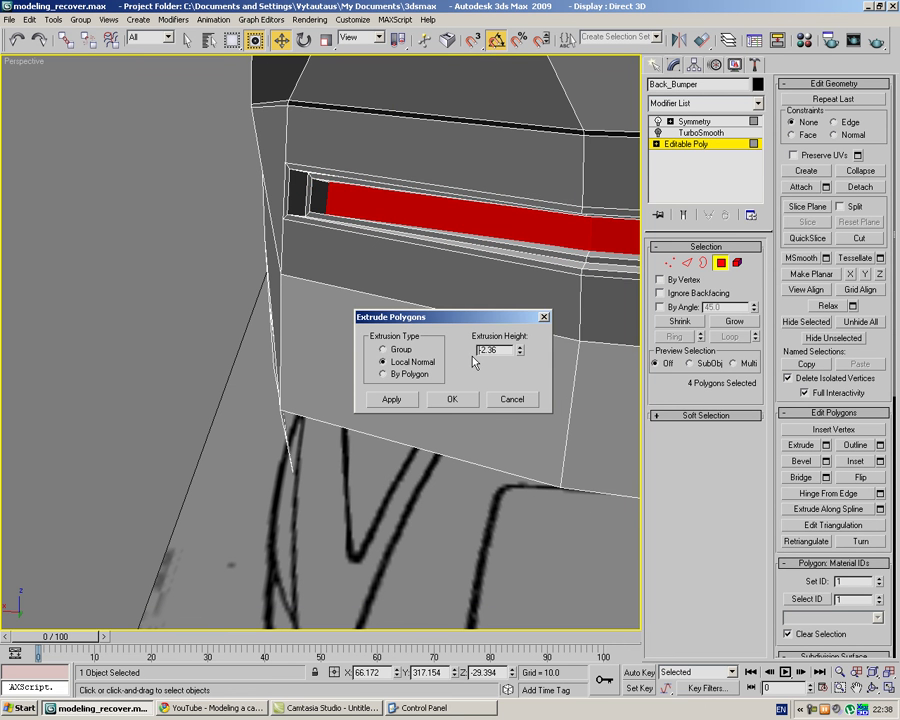
left_click(452, 399)
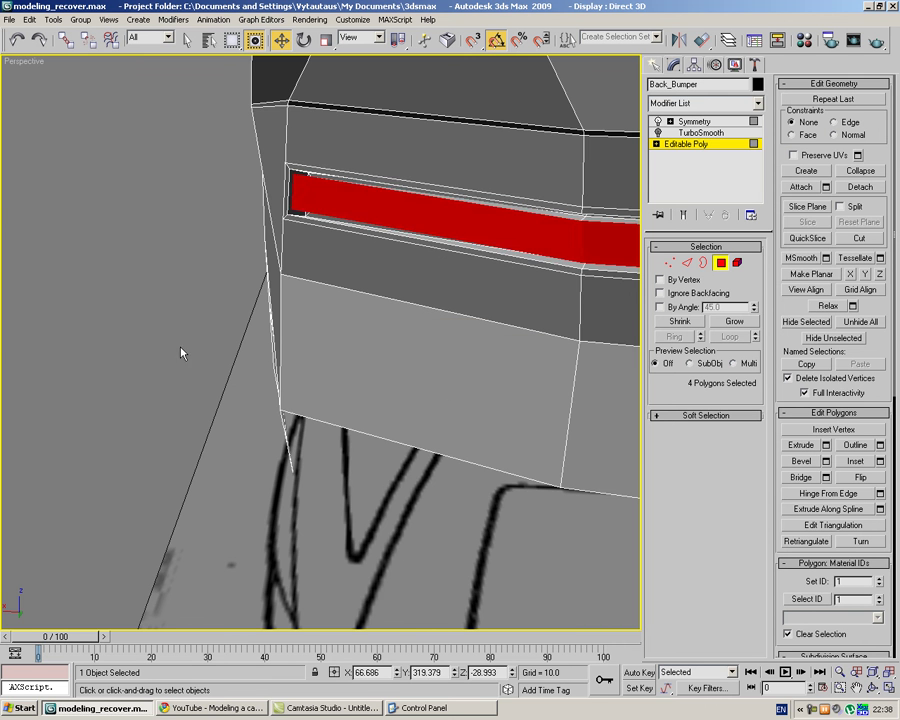
left_click(209, 330)
Chamfer the complete outer rim edge loop of the groove around the bumper strip by 0.08.
middle_click_drag(209, 330, 287, 330, "alt")
scroll(286, 325, "down", 3)
middle_click_drag(203, 313, 377, 320, "alt")
scroll(377, 320, "up", 4)
scroll(267, 314, "up", 2)
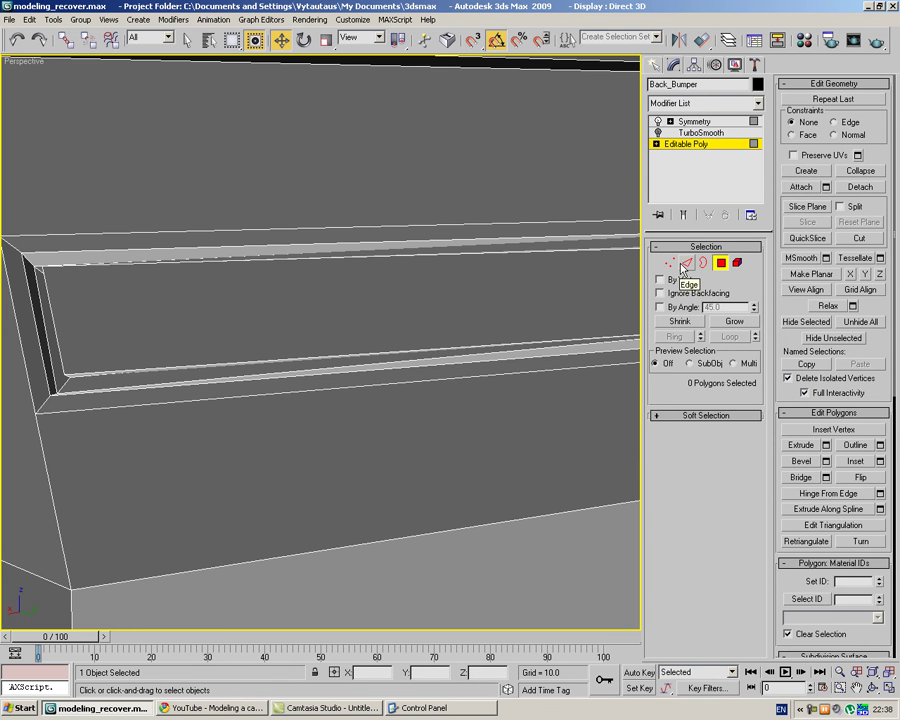
left_click(538, 240)
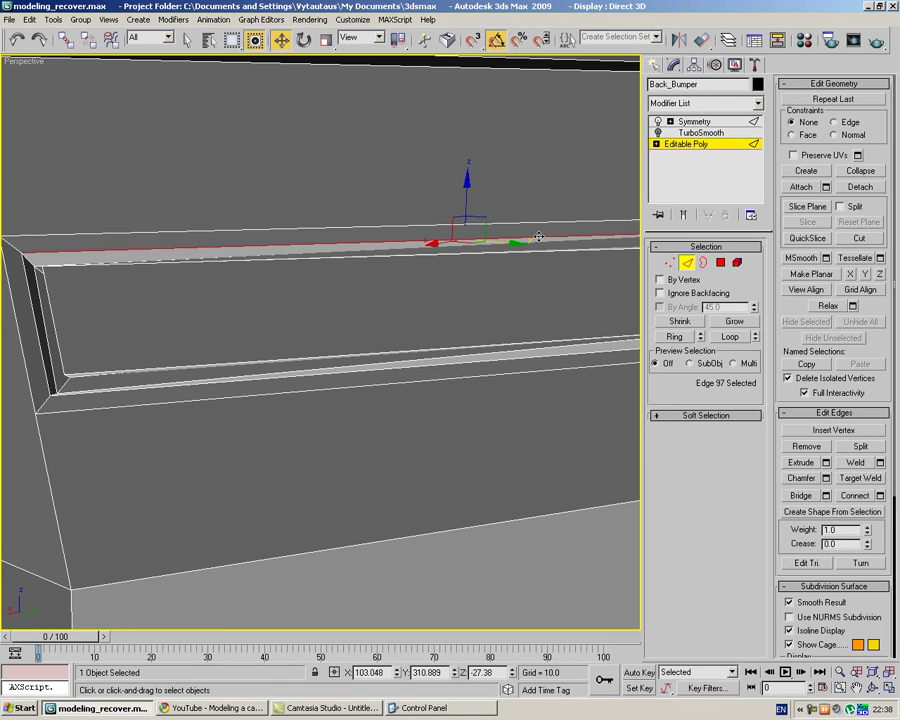
left_click(727, 337)
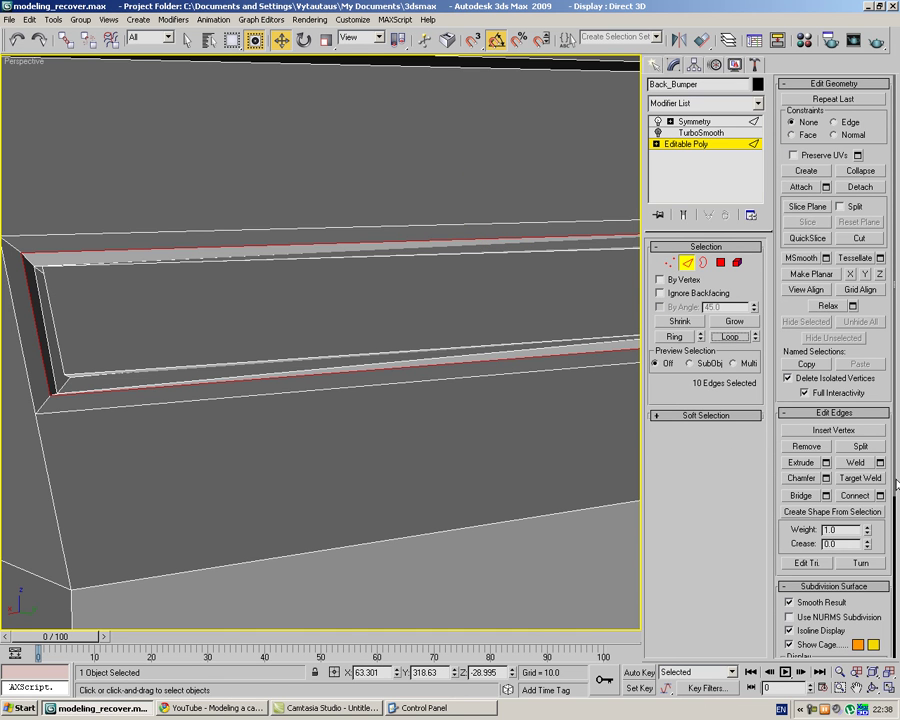
left_click(826, 479)
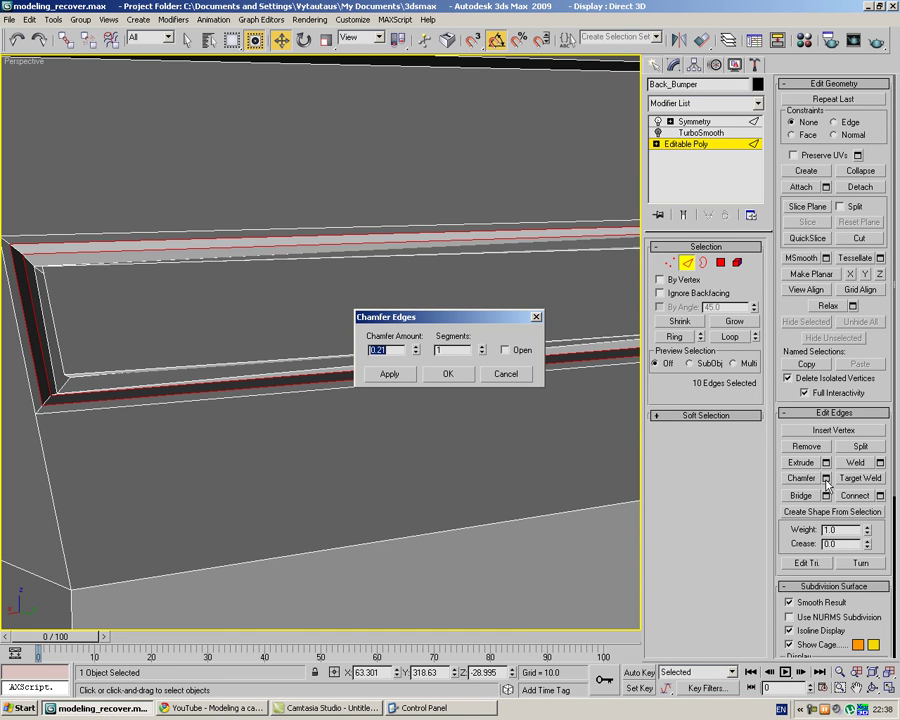
left_click(436, 372)
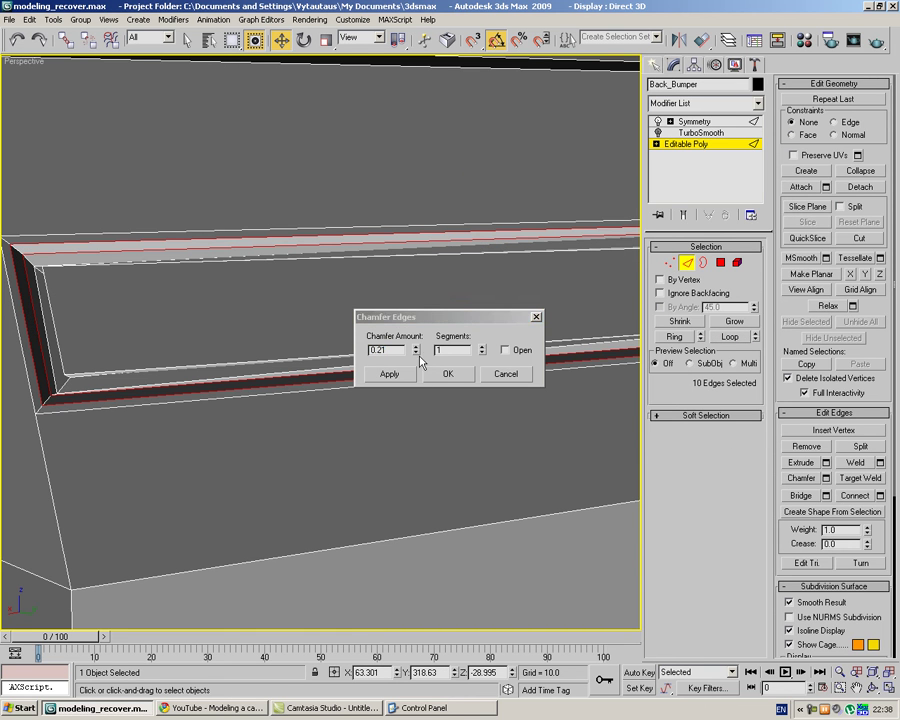
left_click_drag(417, 353, 430, 372)
left_click(455, 376)
Chamfer the raised strip's front edge loop, including its end edge and lower edges, by 0.08.
left_click(411, 255)
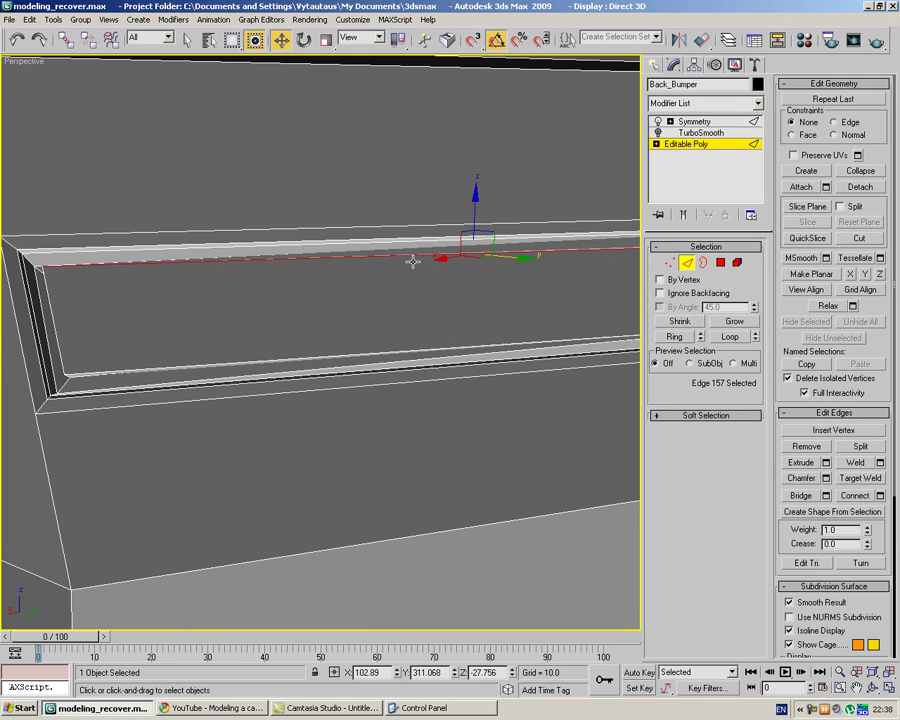
middle_click_drag(432, 273, 466, 238, "alt")
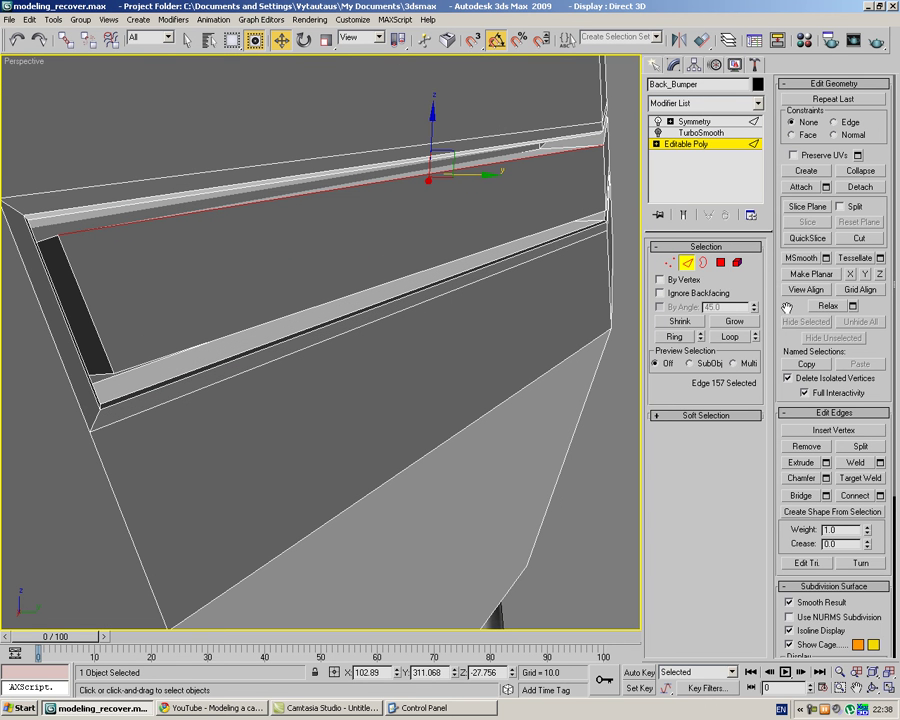
left_click(731, 336)
left_click(95, 325, "ctrl")
left_click(166, 354, "ctrl")
left_click(732, 339)
left_click(826, 479)
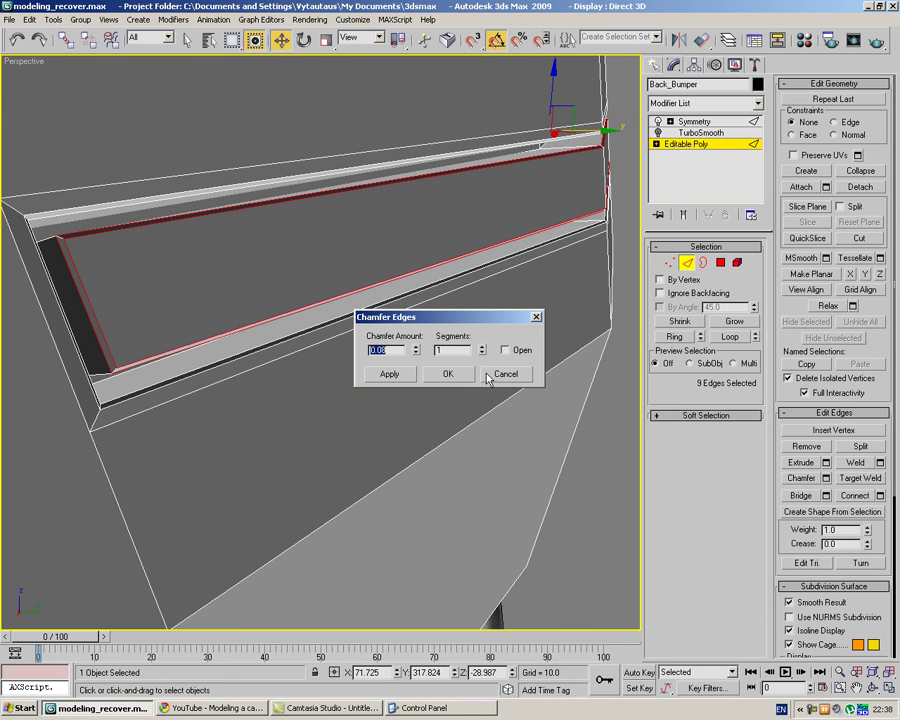
left_click(459, 375)
left_click(601, 469)
Turn the bumper's TurboSmooth effect back on and inspect the smoothed strip from close up and farther away.
left_click(709, 121)
left_click(658, 133)
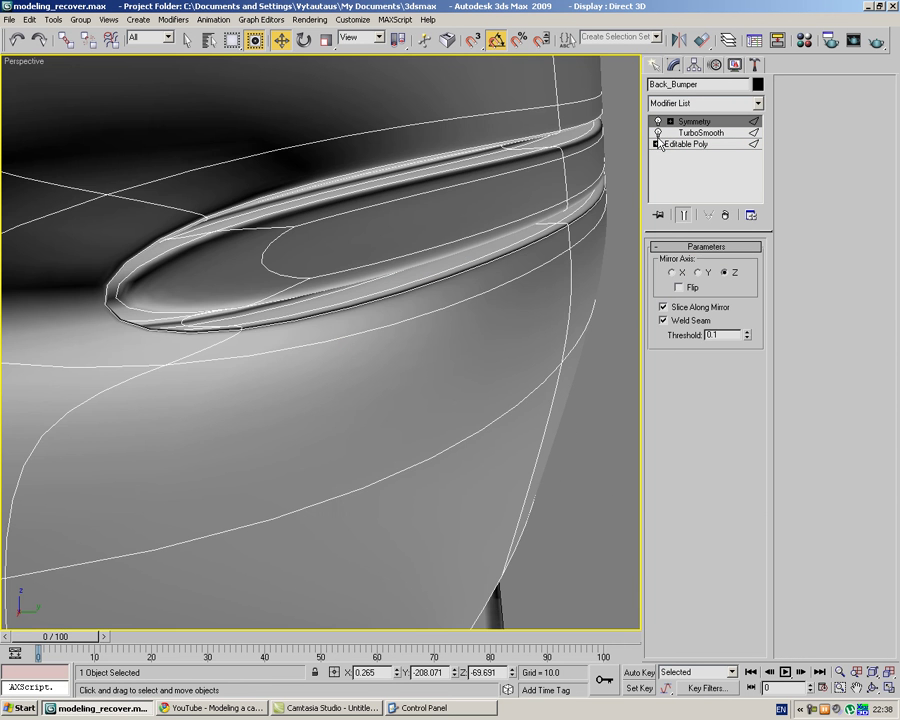
left_click(602, 325)
middle_click_drag(602, 325, 459, 340, "alt")
scroll(539, 318, "down", 10)
scroll(457, 342, "up", 5)
left_click(450, 350)
Select the ring of horizontal edges through the bumper's rear-face section next to the corner, excluding the three uppermost edges.
left_click(665, 146)
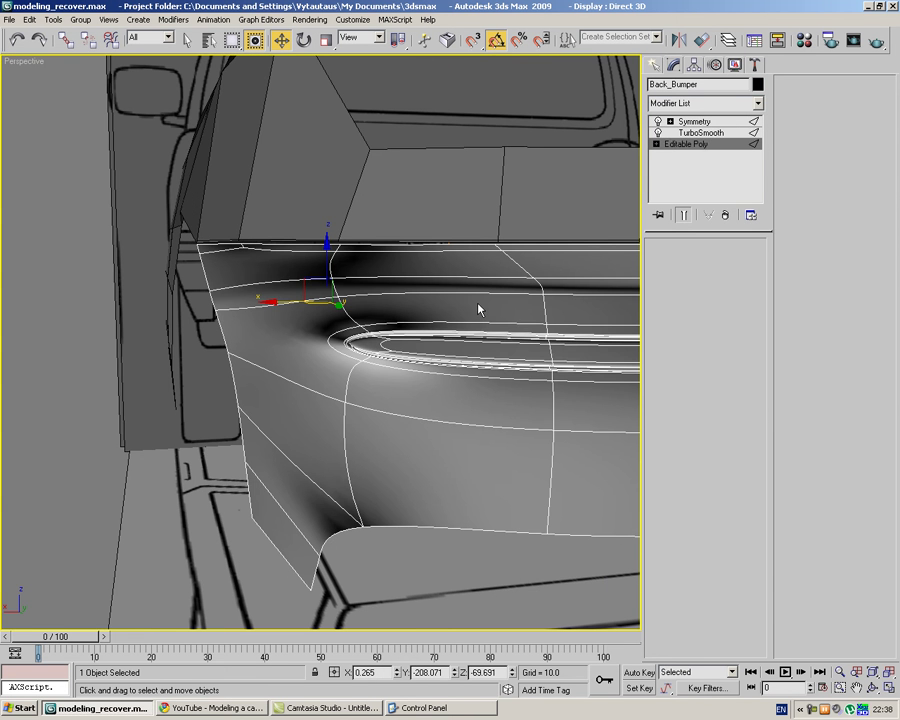
key("2")
key("ctrl+d")
scroll(432, 358, "up", 6)
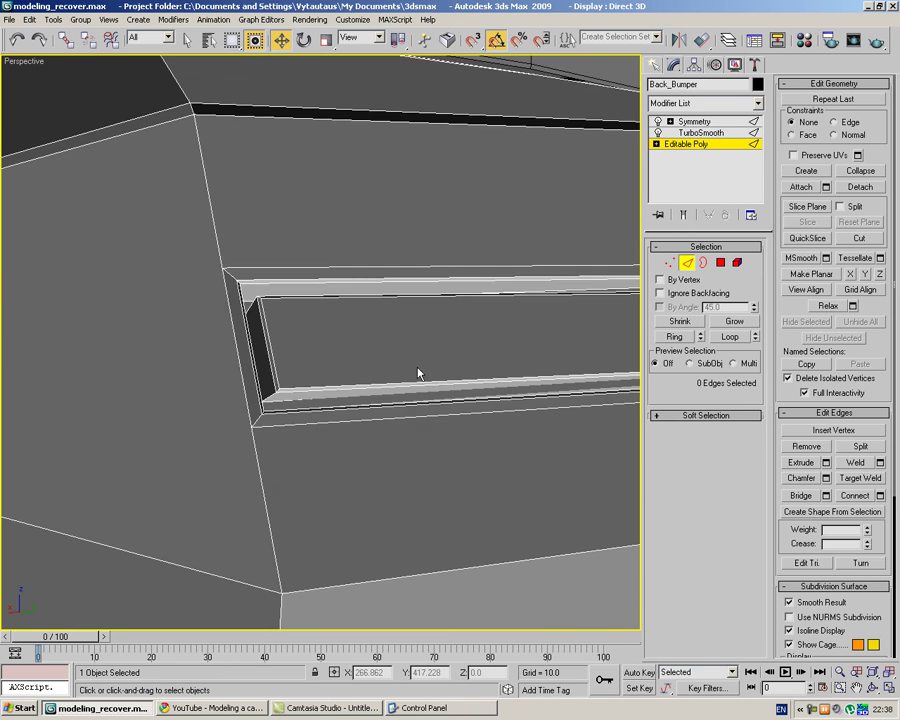
middle_click_drag(431, 353, 439, 351, "alt")
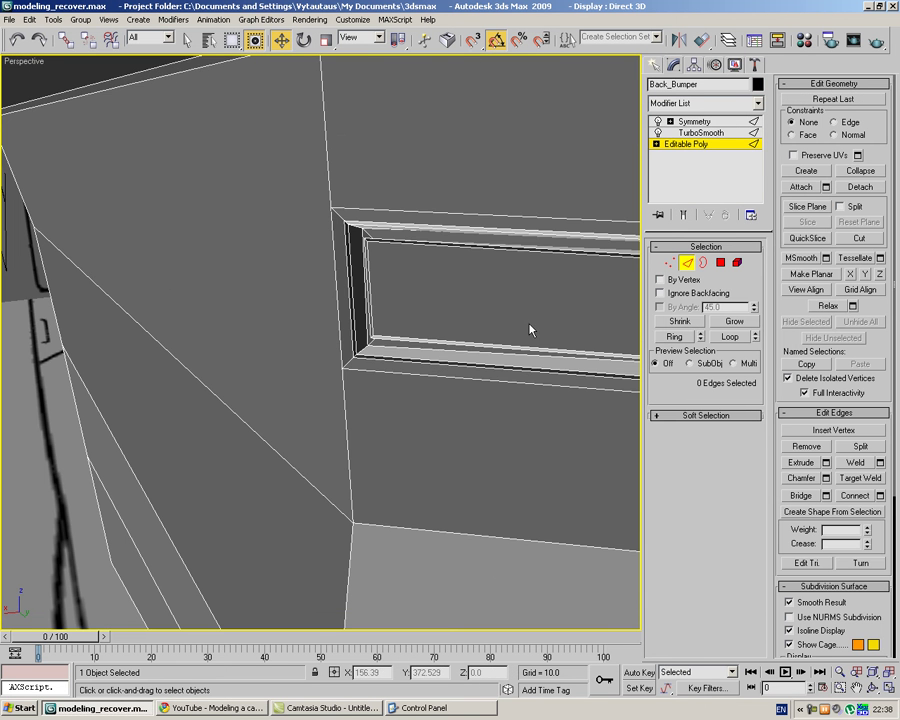
left_click(489, 243)
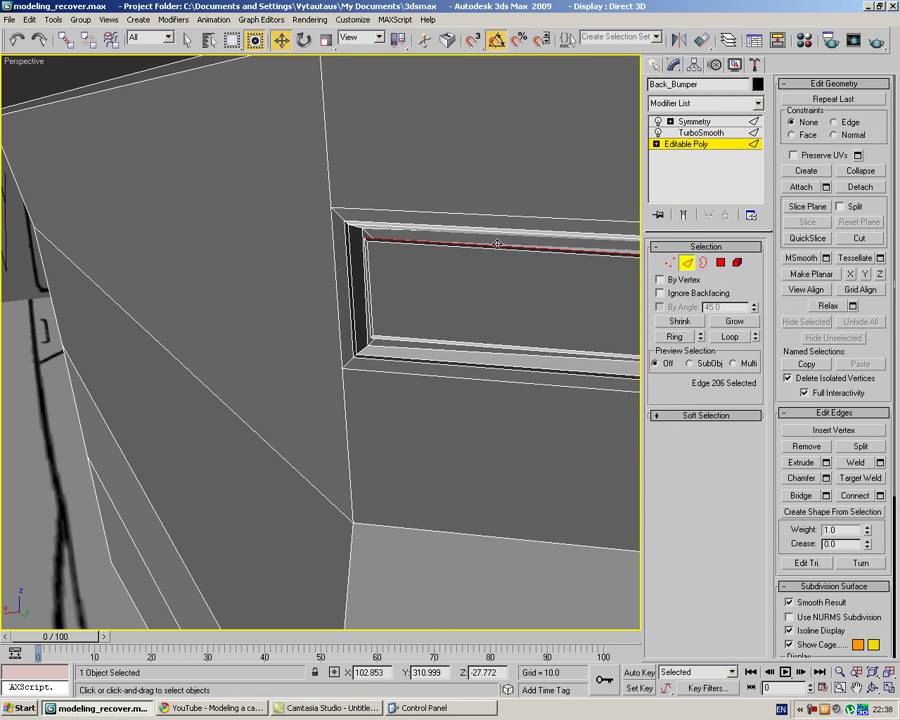
left_click(674, 336)
middle_click_drag(502, 292, 476, 388)
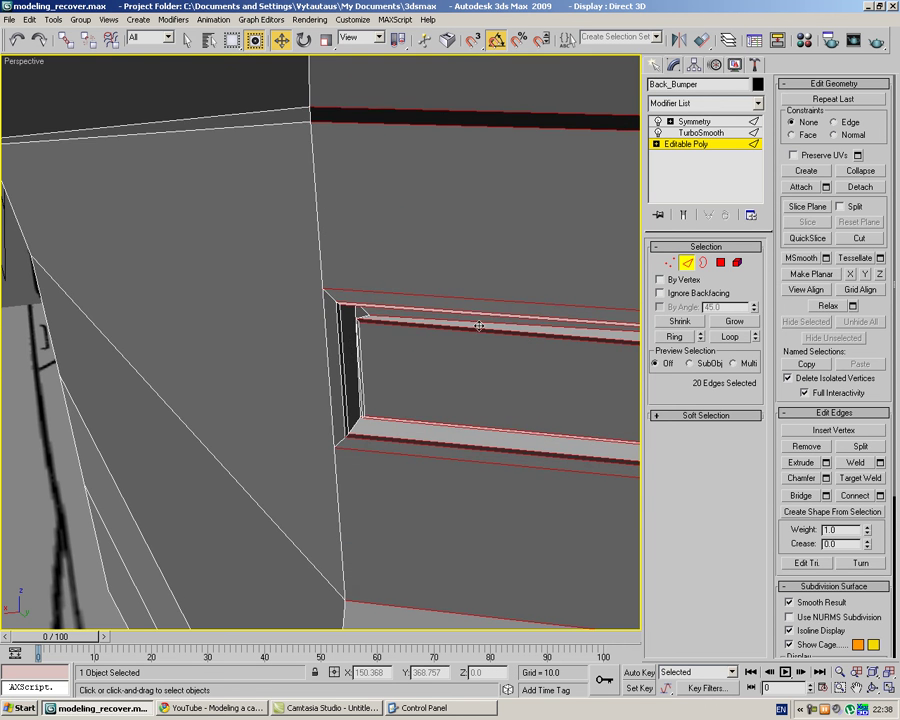
scroll(478, 323, "down", 8)
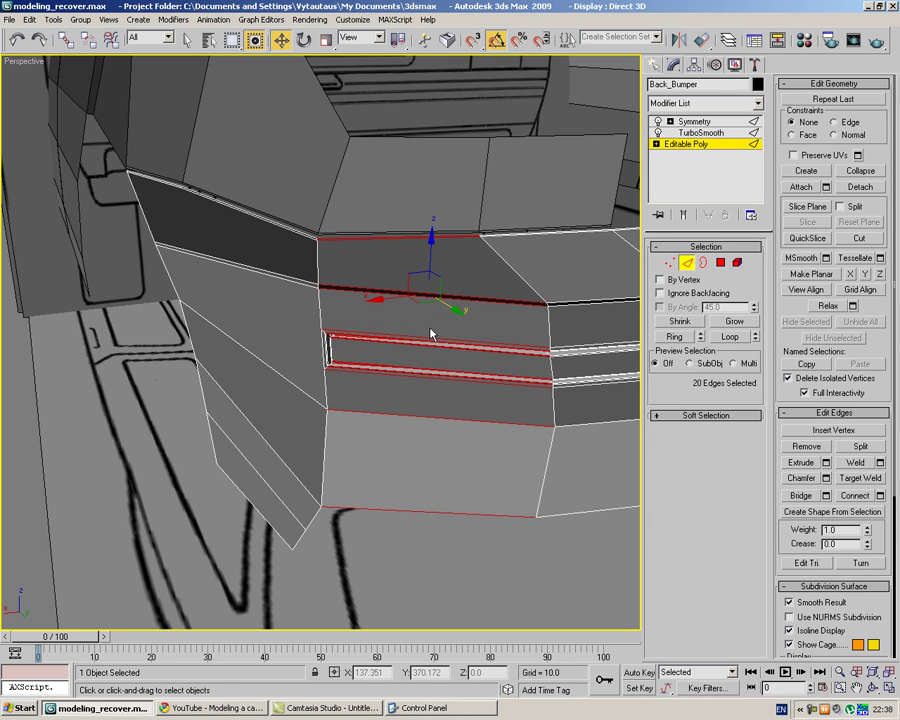
left_click_drag(390, 224, 377, 228)
left_click(403, 237, "alt")
left_click(402, 238, "alt")
left_click(380, 290, "alt")
scroll(407, 354, "up", 2)
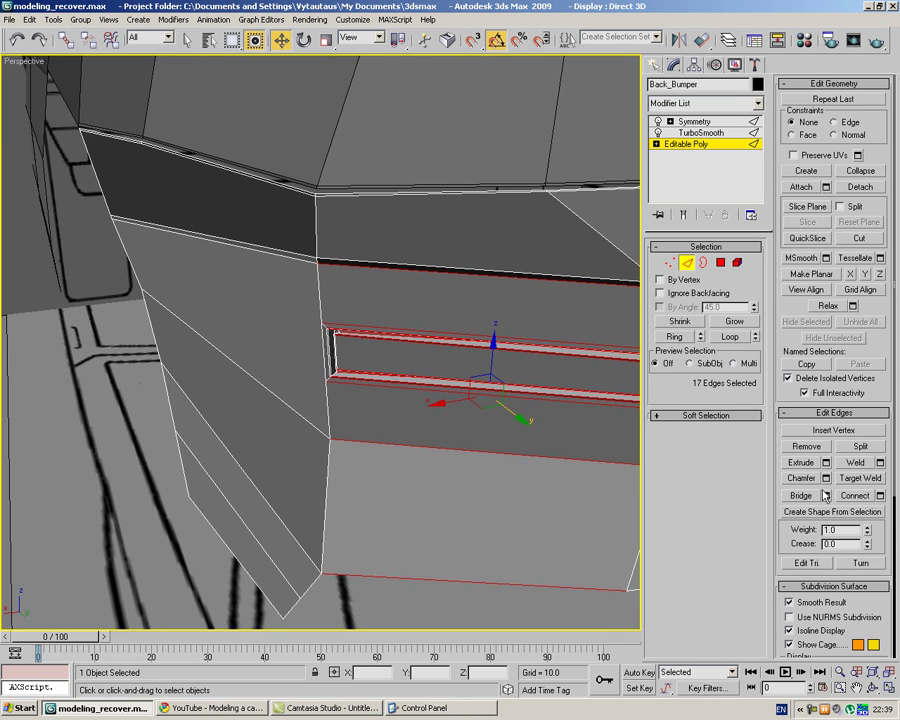
Connect the selected ring edges, leaving out the bumper's bottom edge, with 1 segment and a slide of -96.
left_click(880, 496)
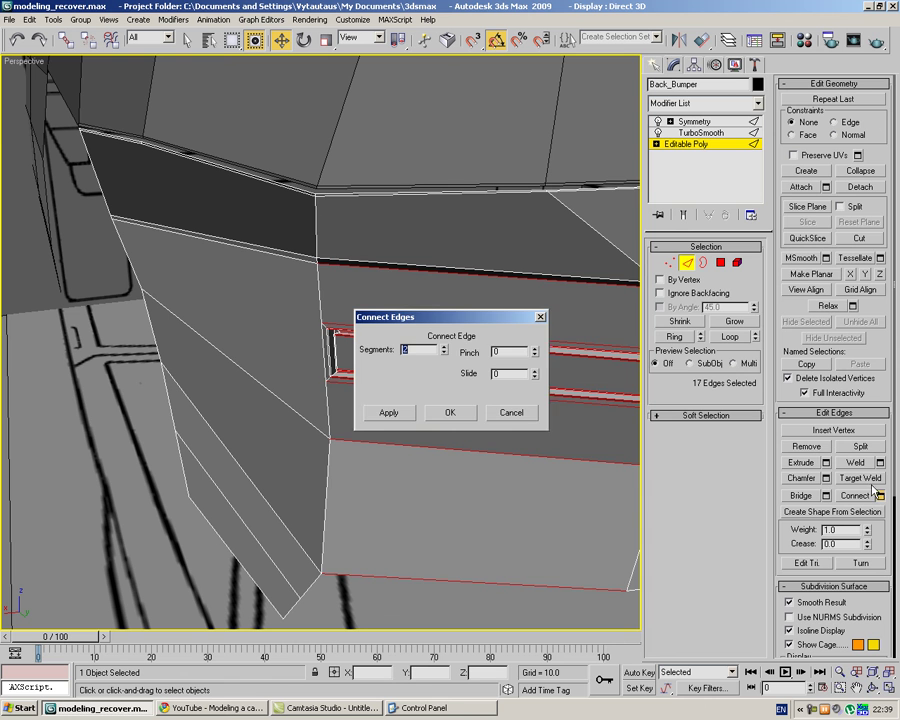
left_click(445, 353)
left_click_drag(531, 381, 546, 515)
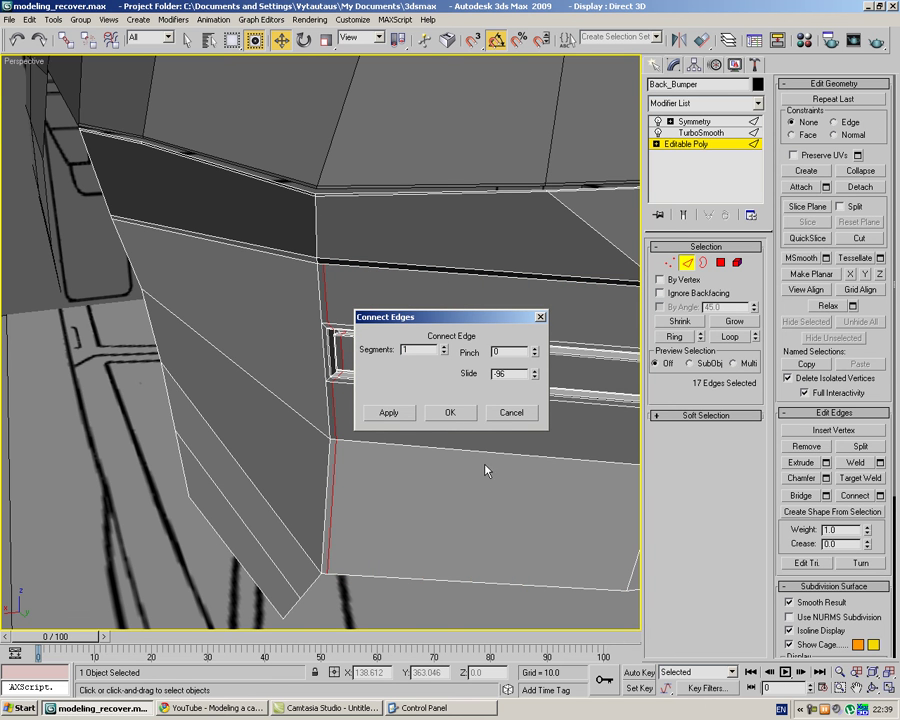
left_click(510, 418)
left_click(404, 588, "alt")
left_click(880, 496)
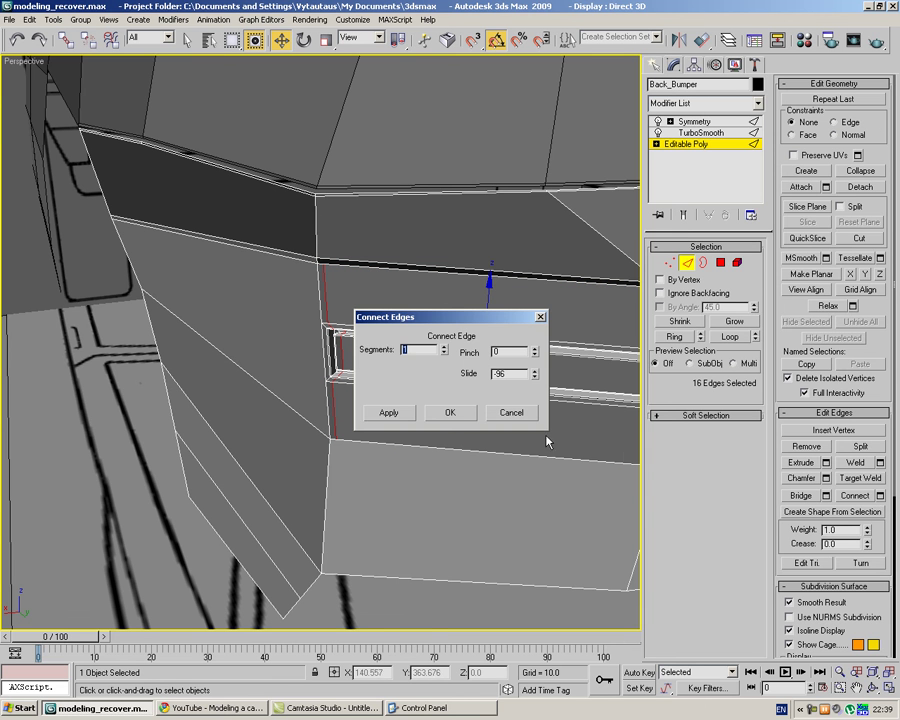
left_click(450, 412)
left_click(225, 417)
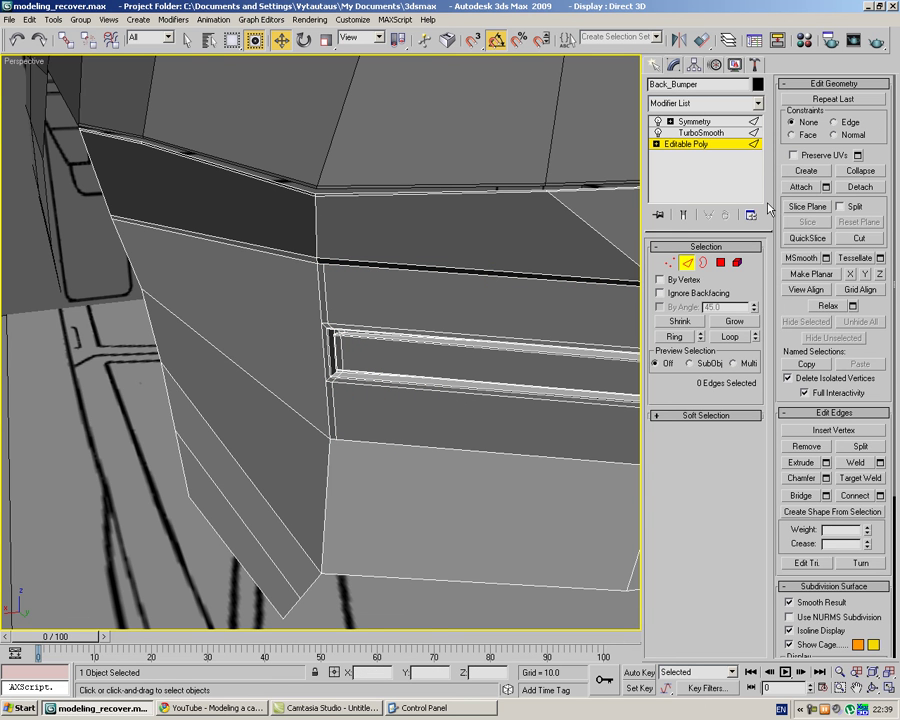
Target-weld the new edge loop's vertices above and below the strip's end onto the neighbouring bumper corner vertices.
left_click(669, 262)
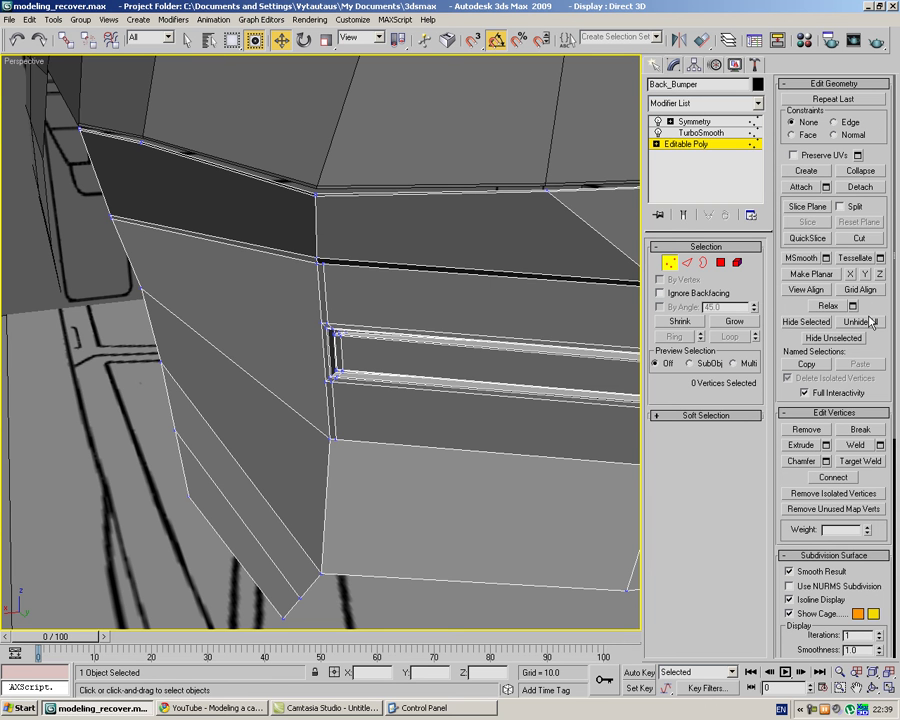
left_click_drag(873, 357, 865, 170)
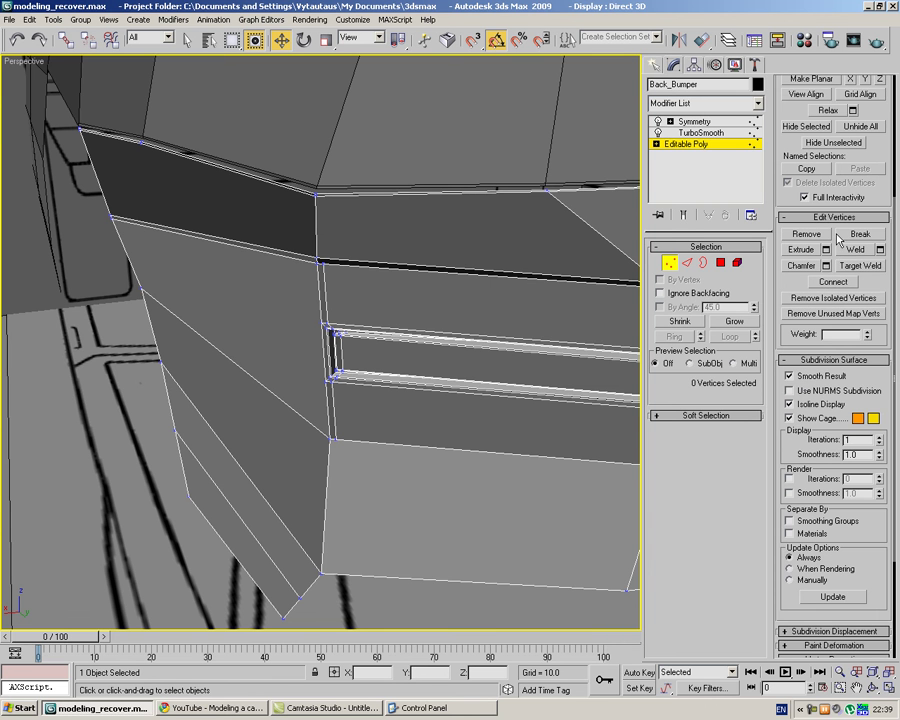
left_click(860, 265)
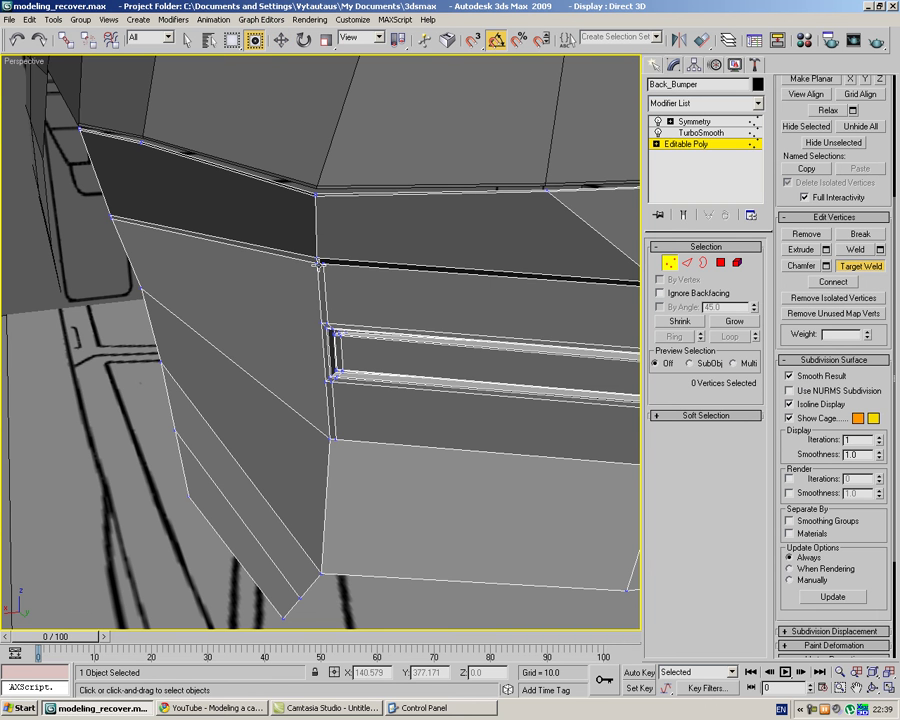
left_click(334, 440)
left_click(329, 441)
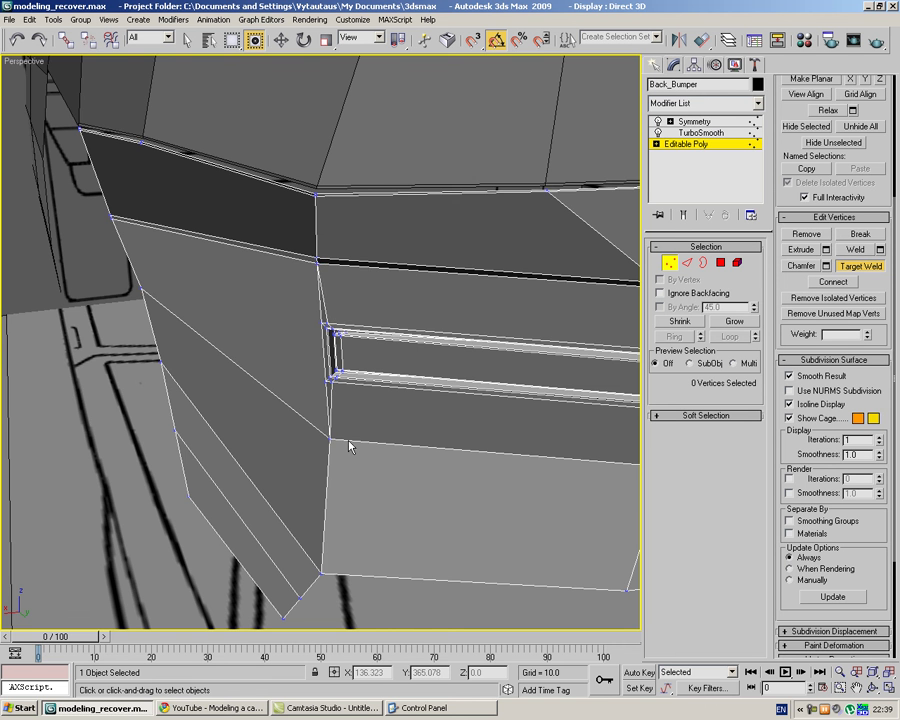
Delete the two polygons capping the groove and strip at the bumper's centre end.
scroll(428, 420, "up", 2)
scroll(321, 422, "down", 5)
middle_click_drag(428, 420, 249, 420)
scroll(321, 422, "down", 2)
scroll(249, 420, "down", 3)
middle_click_drag(398, 412, 310, 402, "alt")
middle_click_drag(420, 400, 374, 382)
scroll(374, 382, "up", 9)
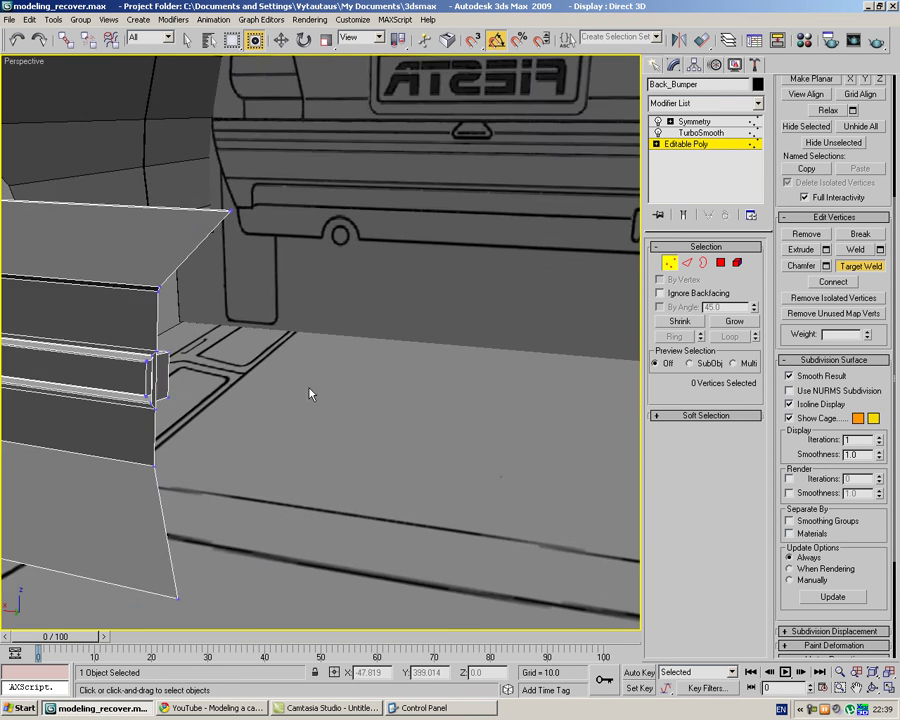
middle_click_drag(285, 394, 496, 336)
key("4")
left_click(371, 323)
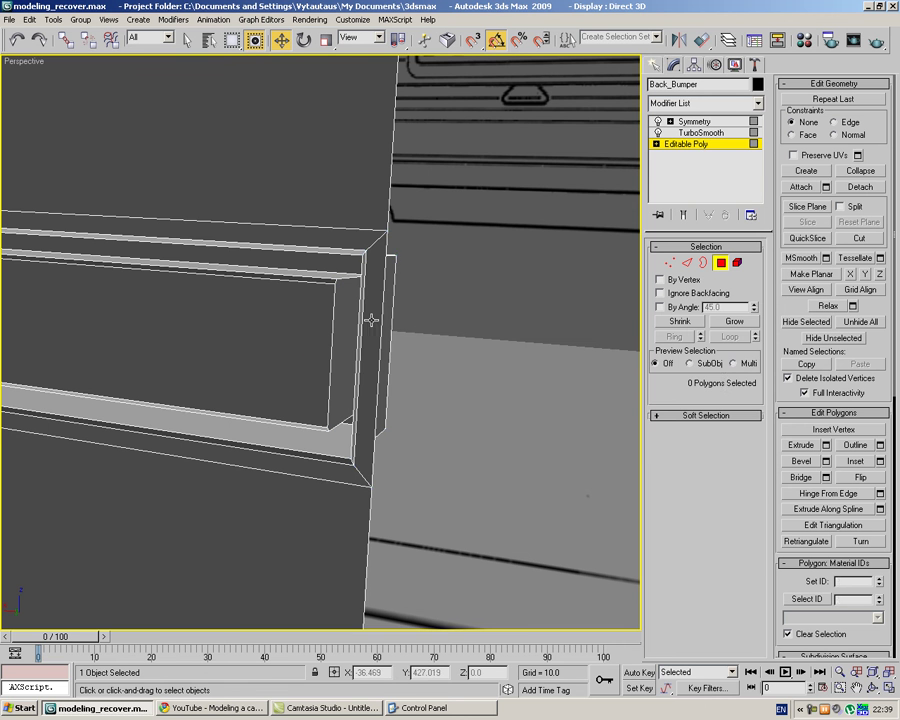
key("Delete")
left_click(366, 326)
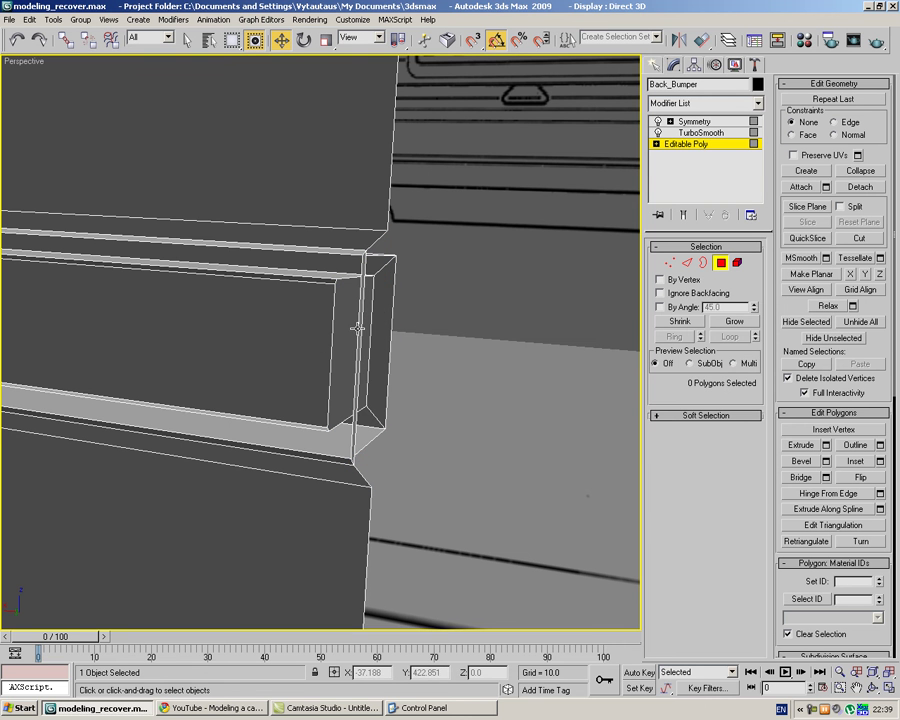
left_click(381, 326)
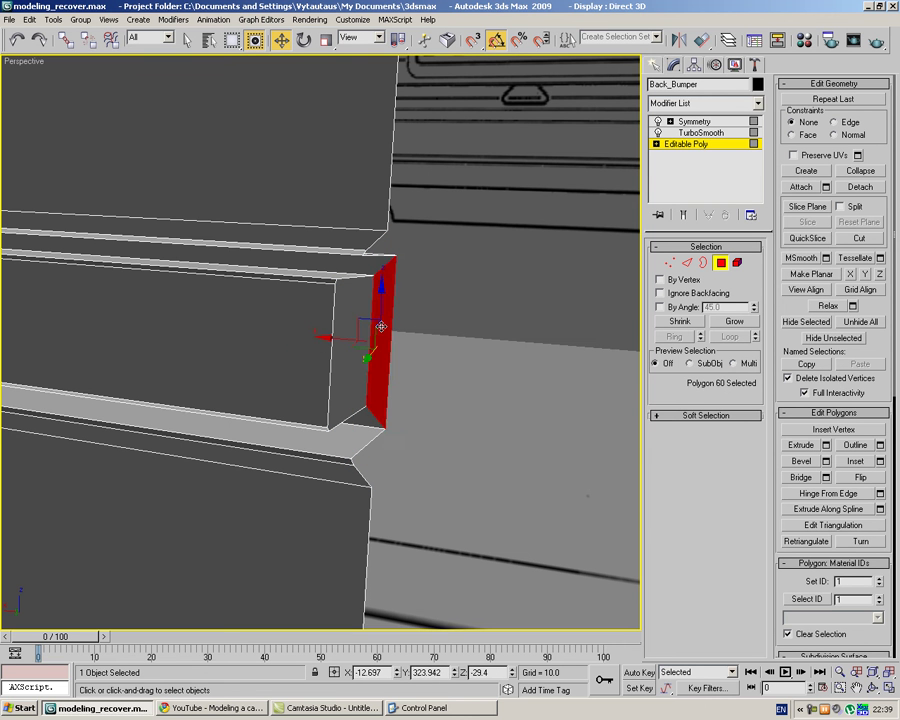
key("Delete")
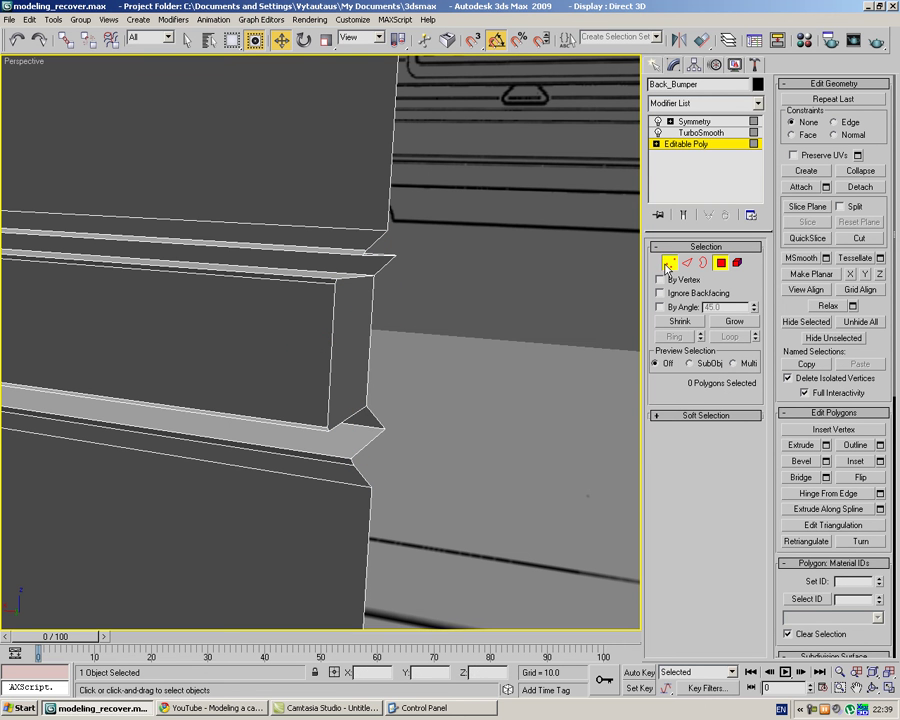
Make the 14 vertices at the strip's centre end planar in Z and delete the strip's remaining end-cap polygon.
key("1")
left_click_drag(509, 165, 296, 561)
left_click(880, 274)
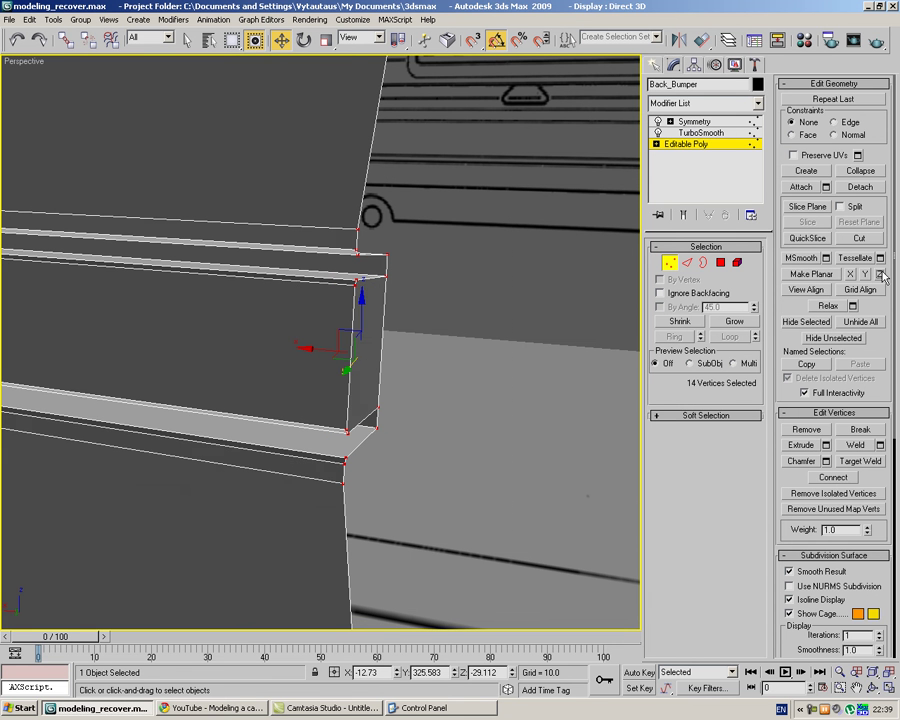
scroll(458, 274, "down", 3)
left_click(460, 281)
left_click(720, 263)
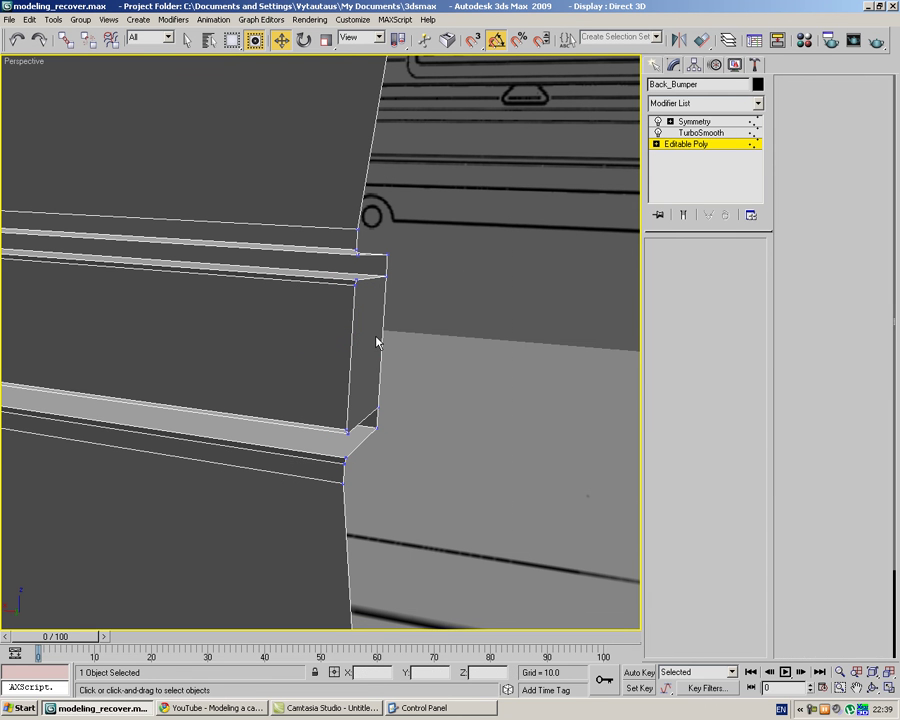
left_click(368, 337)
key("Delete")
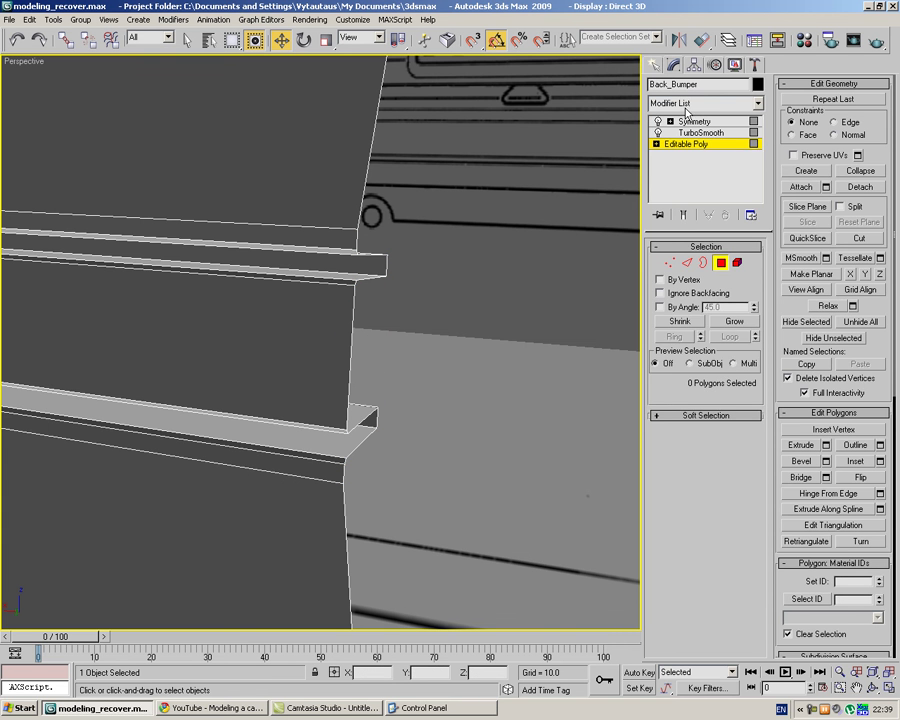
Show the smoothed, mirrored bumper and inspect its centre seam and corner from several angles.
left_click(684, 109)
left_click(625, 126)
left_click(694, 121)
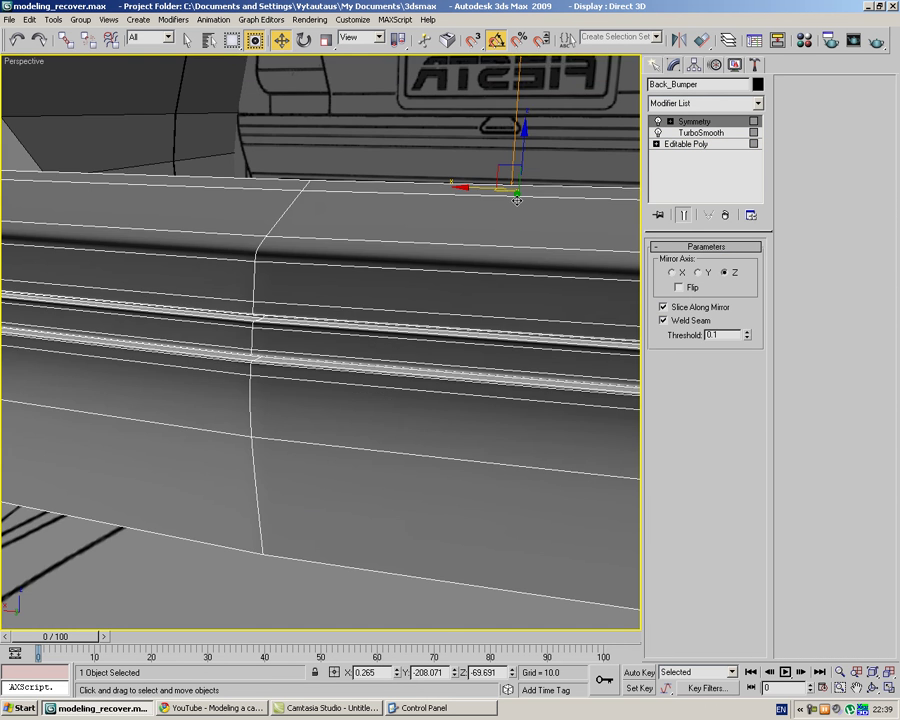
scroll(517, 200, "down", 5)
left_click(236, 258)
middle_click_drag(233, 257, 277, 336, "alt")
scroll(202, 368, "up", 5)
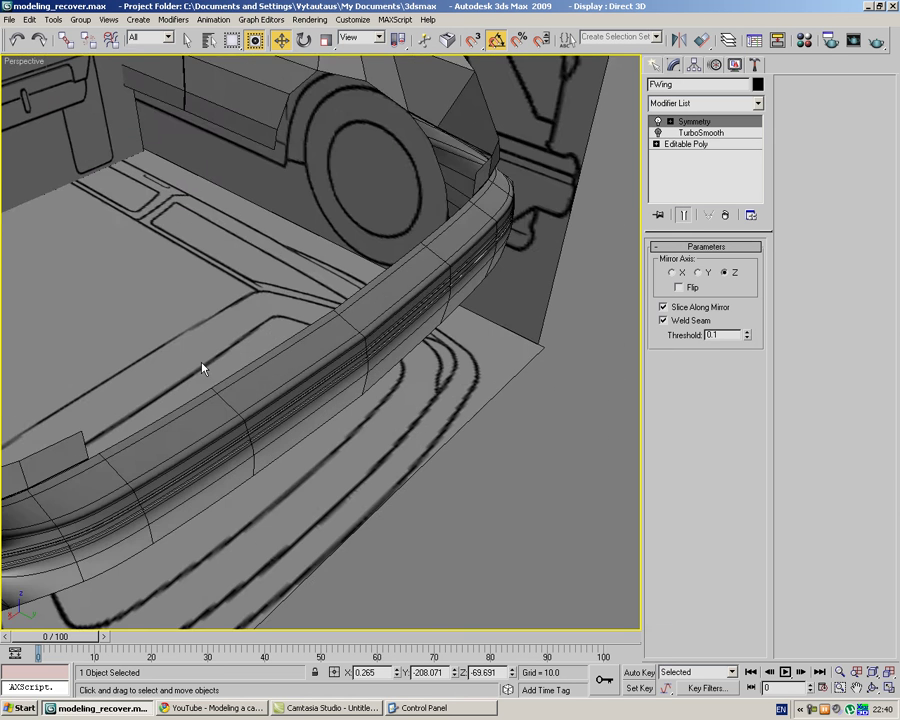
scroll(202, 368, "down", 3)
middle_click_drag(202, 368, 386, 245)
scroll(436, 155, "up", 3)
scroll(436, 155, "up", 3)
left_click(393, 326)
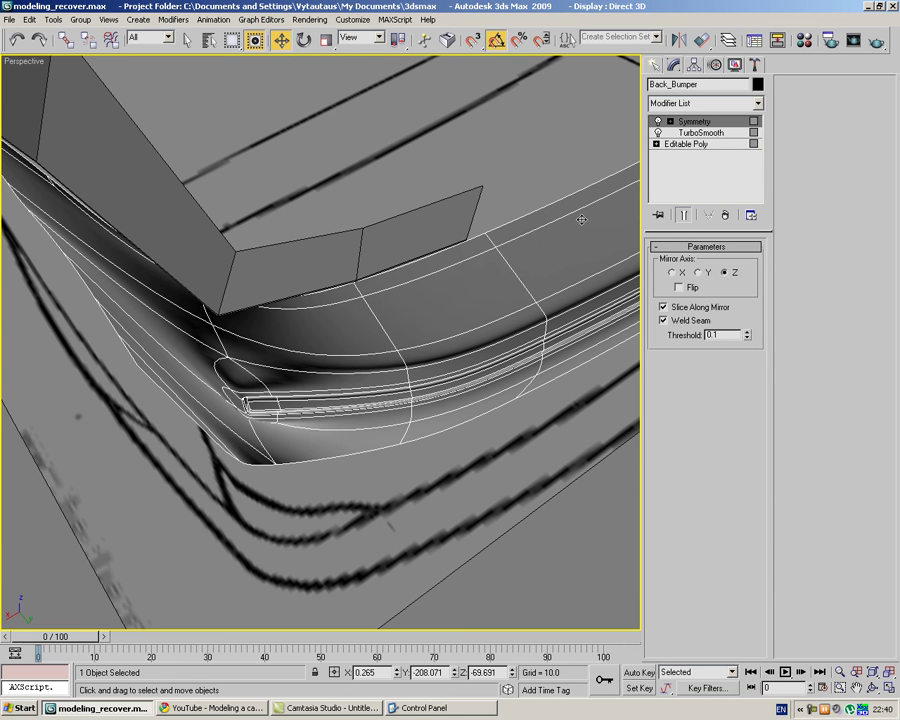
In the Top view, move the 20 vertices at the strip's corner end slightly inward, away from the bumper's outer edge.
left_click(665, 146)
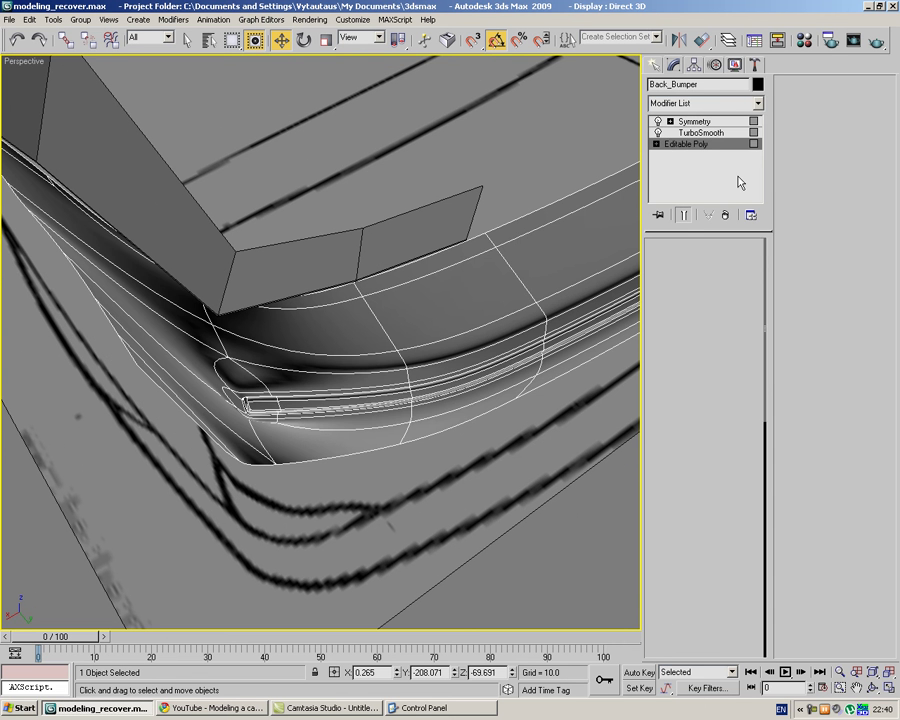
key("t")
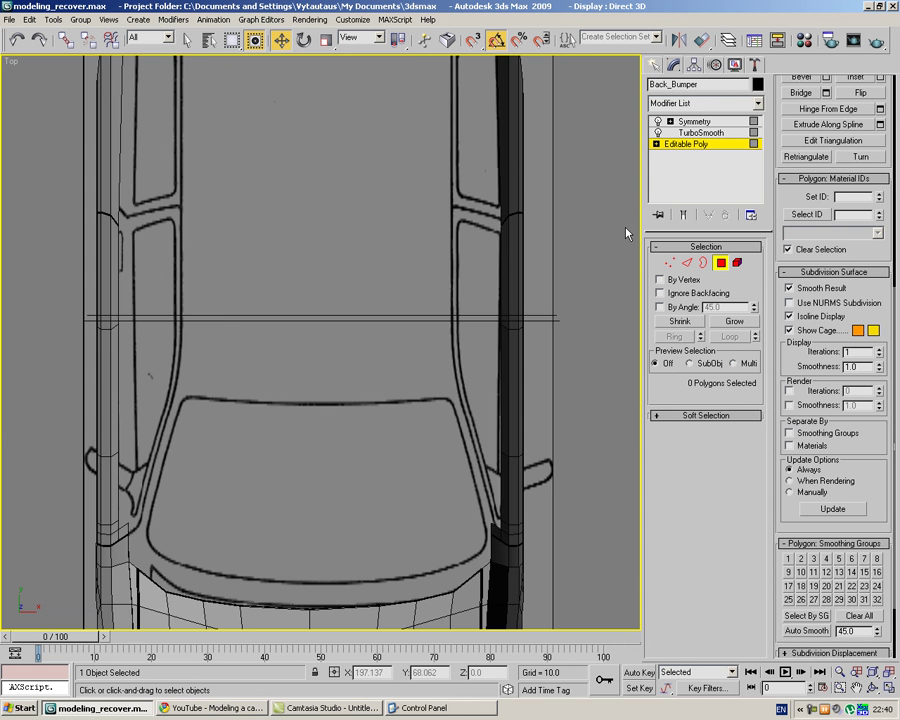
middle_click_drag(569, 176, 497, 503)
scroll(496, 503, "up", 4)
middle_click_drag(476, 236, 486, 372)
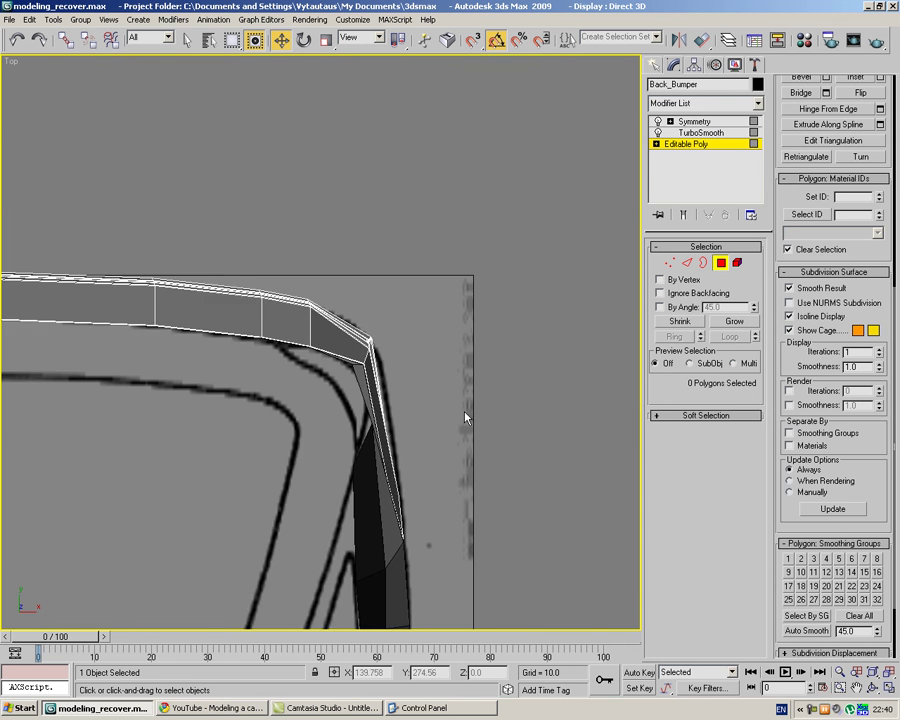
scroll(537, 350, "up", 3)
left_click(669, 263)
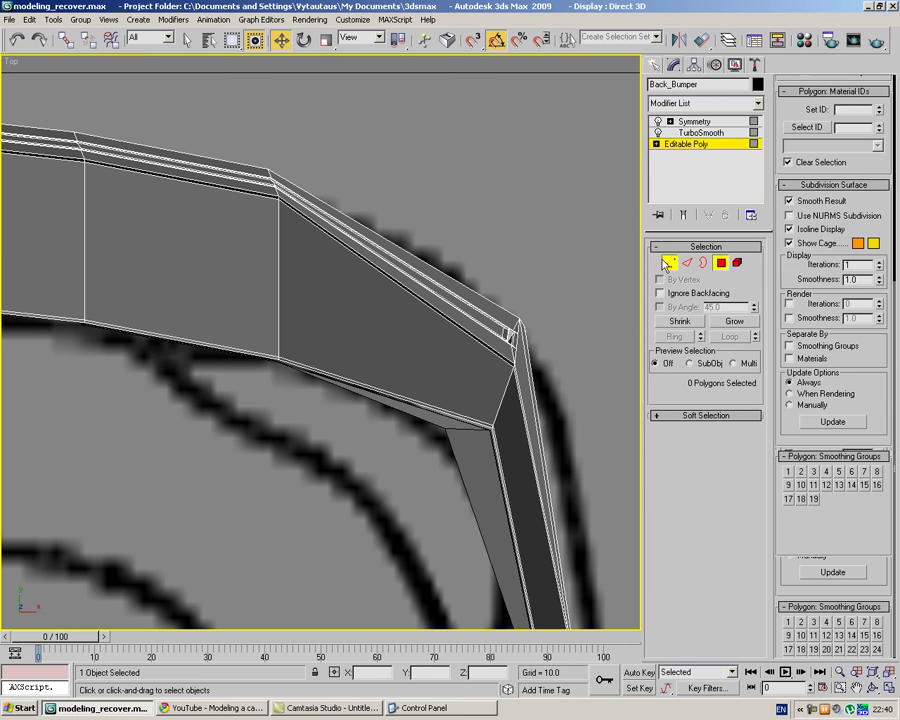
middle_click_drag(535, 249, 414, 223)
scroll(414, 223, "down", 2)
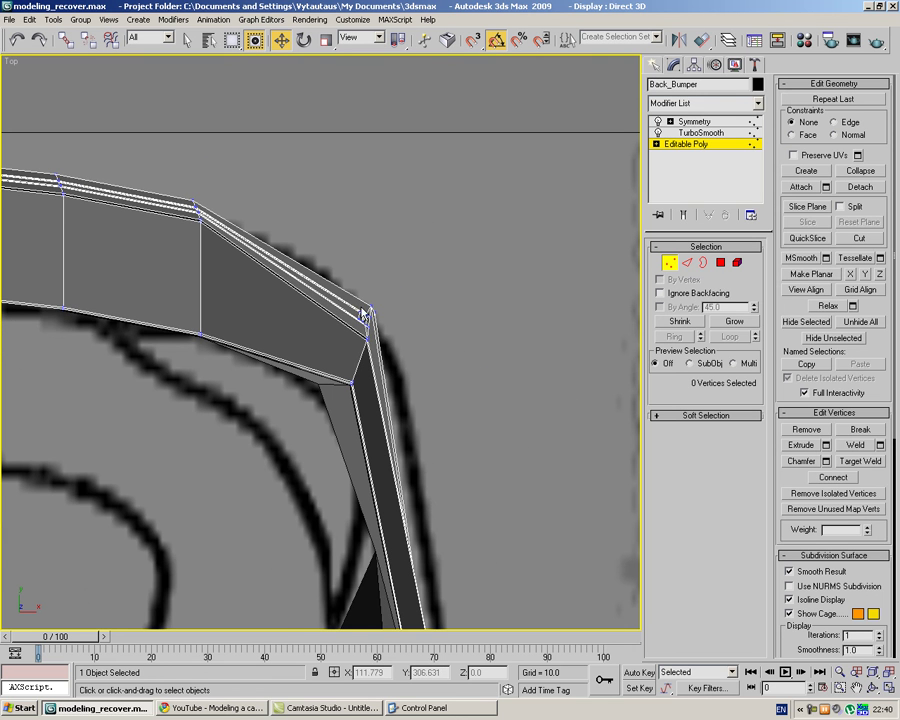
left_click_drag(356, 303, 364, 332)
scroll(364, 337, "up", 4)
middle_click_drag(482, 335, 243, 370)
scroll(243, 370, "down", 1)
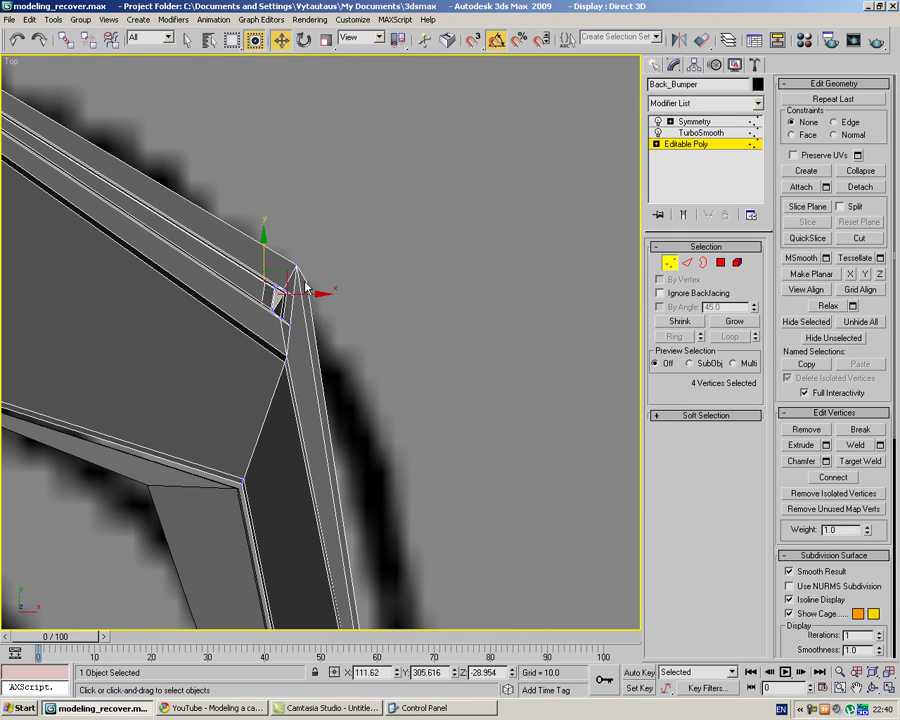
left_click_drag(278, 285, 253, 275)
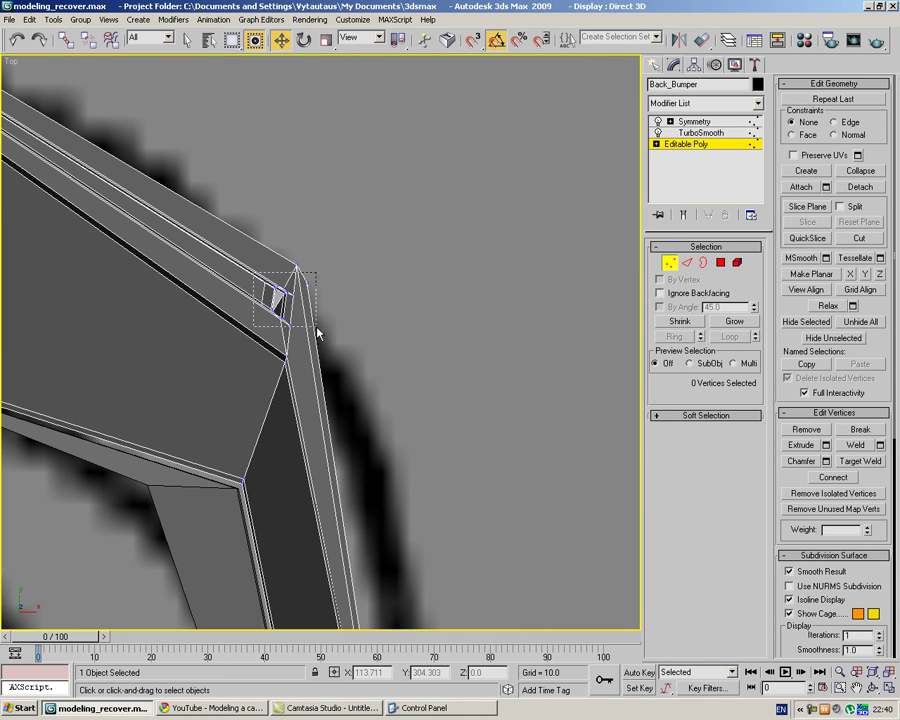
left_click_drag(316, 333, 298, 333)
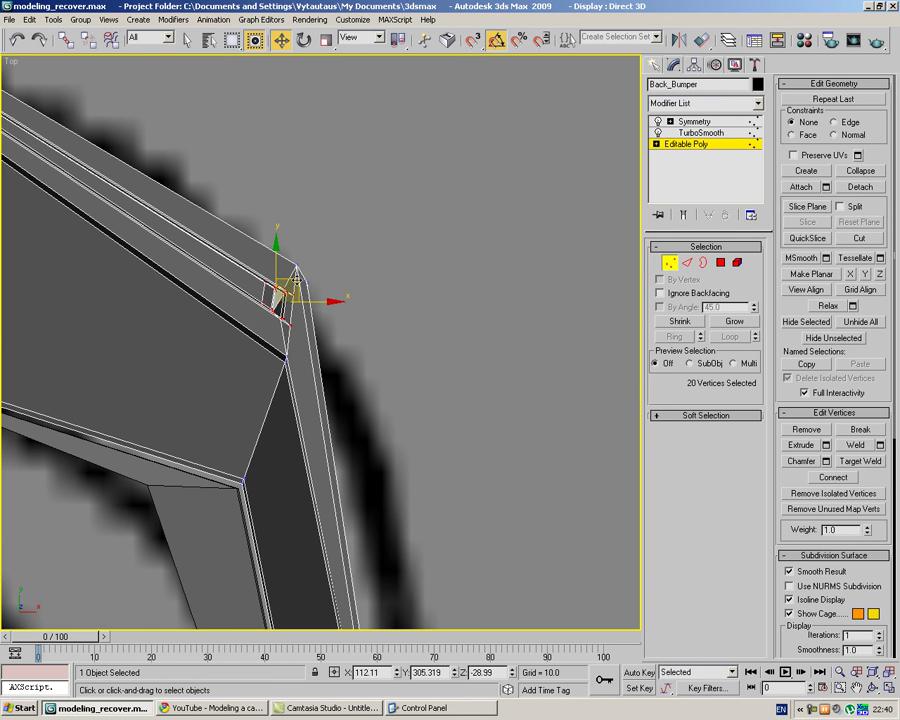
mouse_move(296, 280)
left_mouse_down()
mouse_move(280, 292)
mouse_move(288, 300)
left_mouse_up()
Return to the bumper's smoothed result and examine the corner around the strip's end in the Perspective view.
left_click(700, 108)
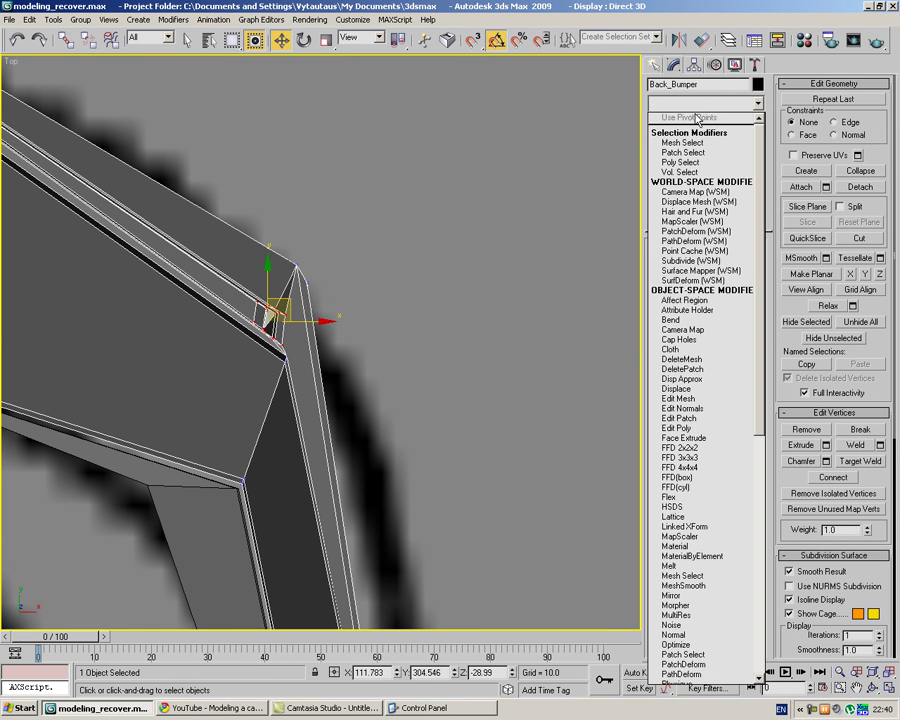
left_click(594, 109)
left_click(702, 122)
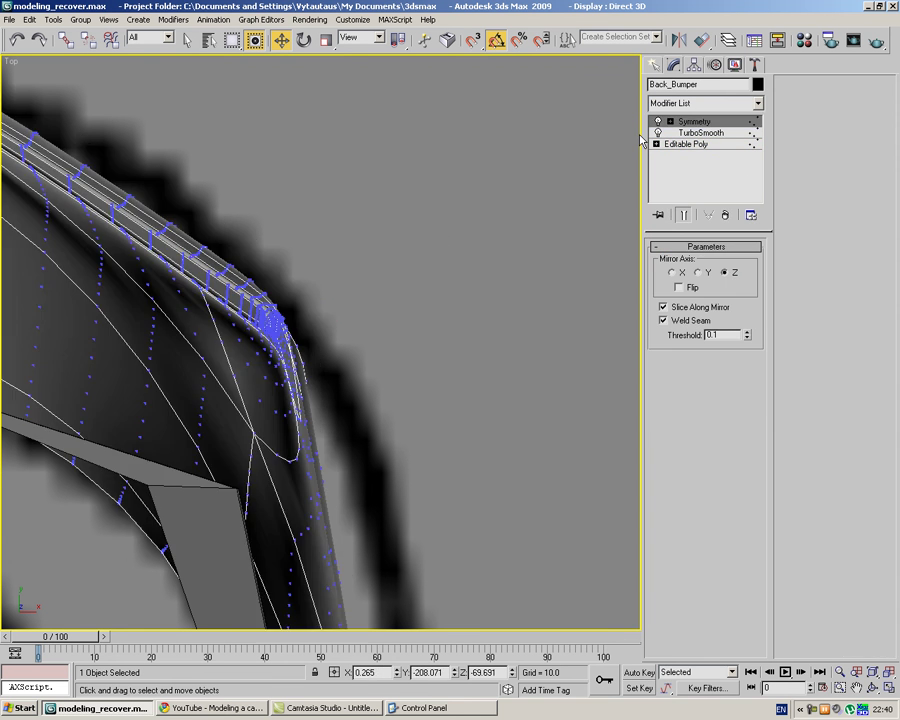
left_click(463, 265)
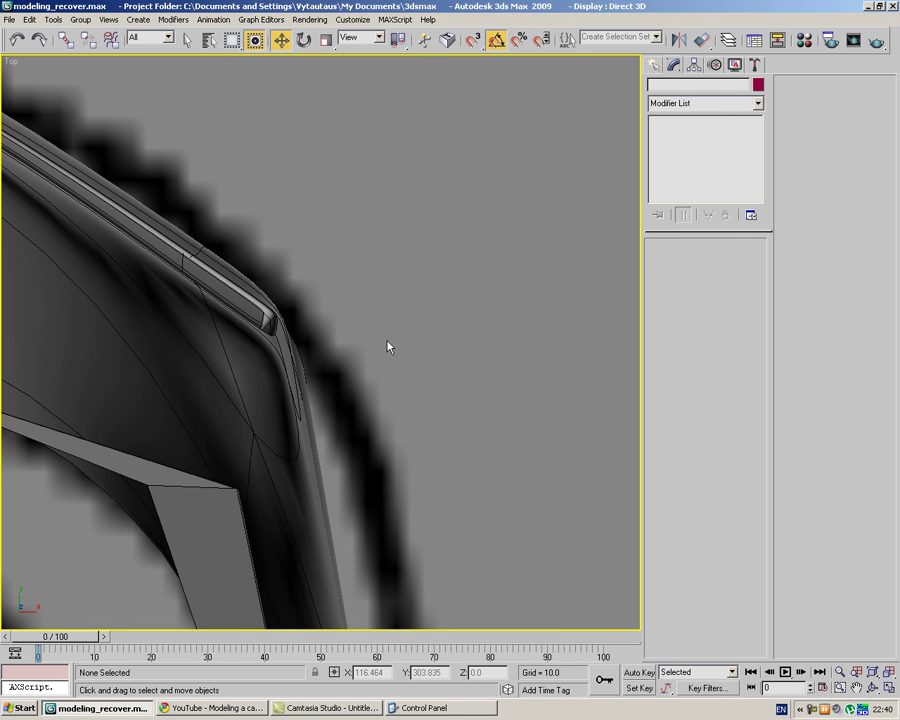
key("p")
middle_click_drag(488, 337, 294, 285)
scroll(294, 285, "down", 5)
middle_click_drag(374, 295, 222, 240, "alt")
scroll(222, 240, "down", 3)
middle_click_drag(280, 290, 475, 457)
scroll(331, 333, "up", 2)
scroll(474, 457, "up", 8)
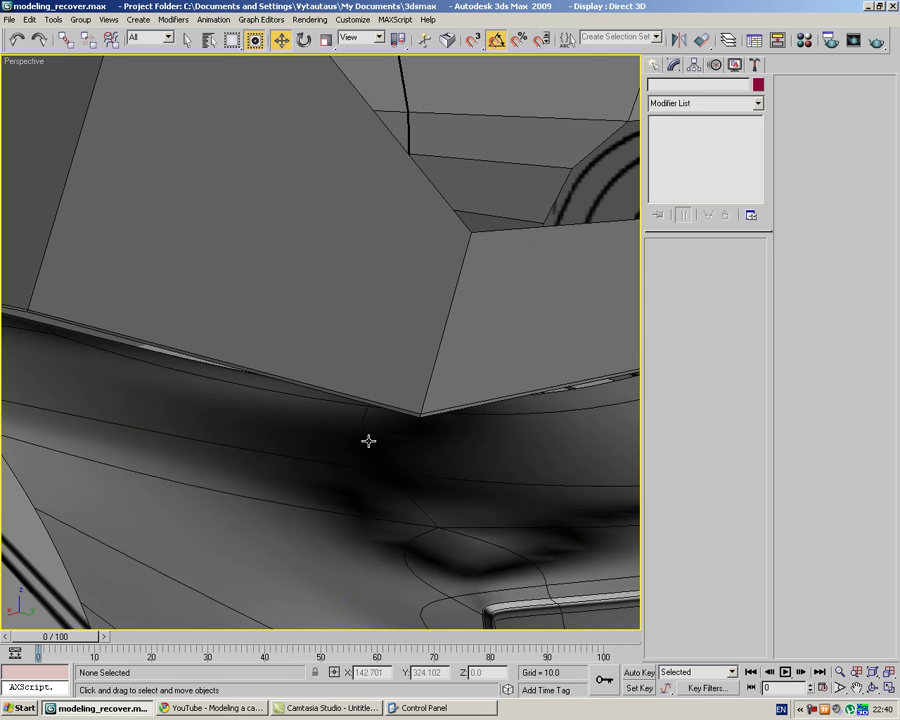
Remove the two extra edges joining the strip's end to the bumper corner, one above and one below the strip.
left_click(449, 419)
left_click(685, 145)
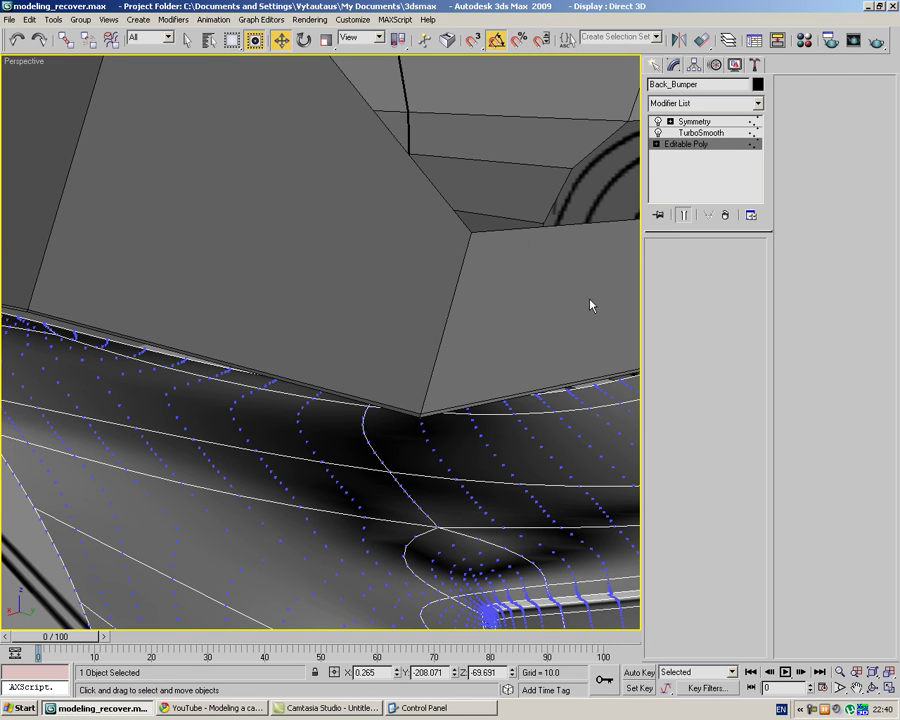
key("1")
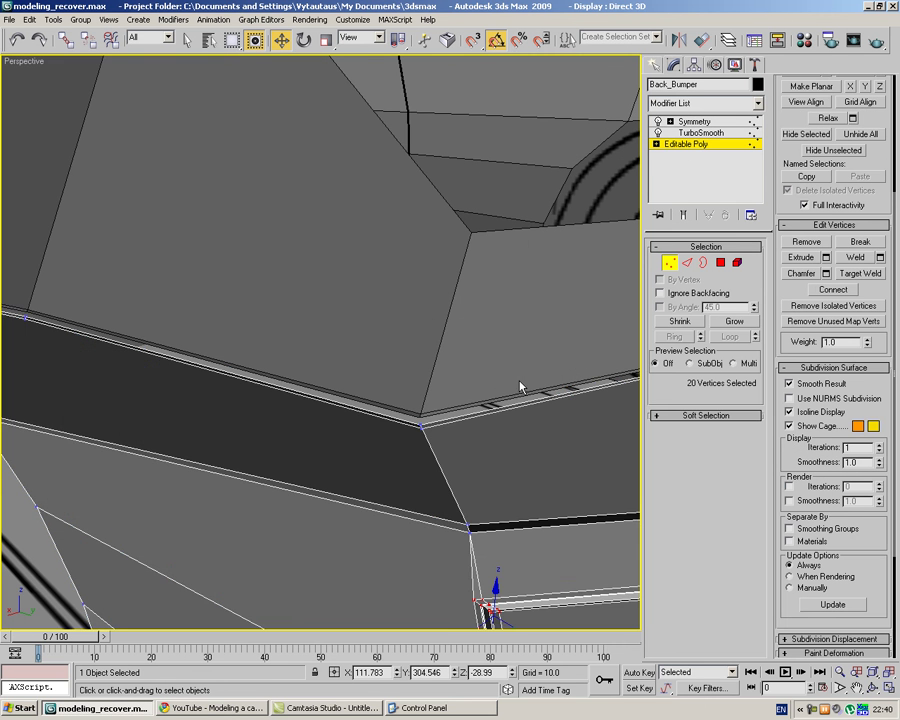
middle_click_drag(518, 382, 416, 242)
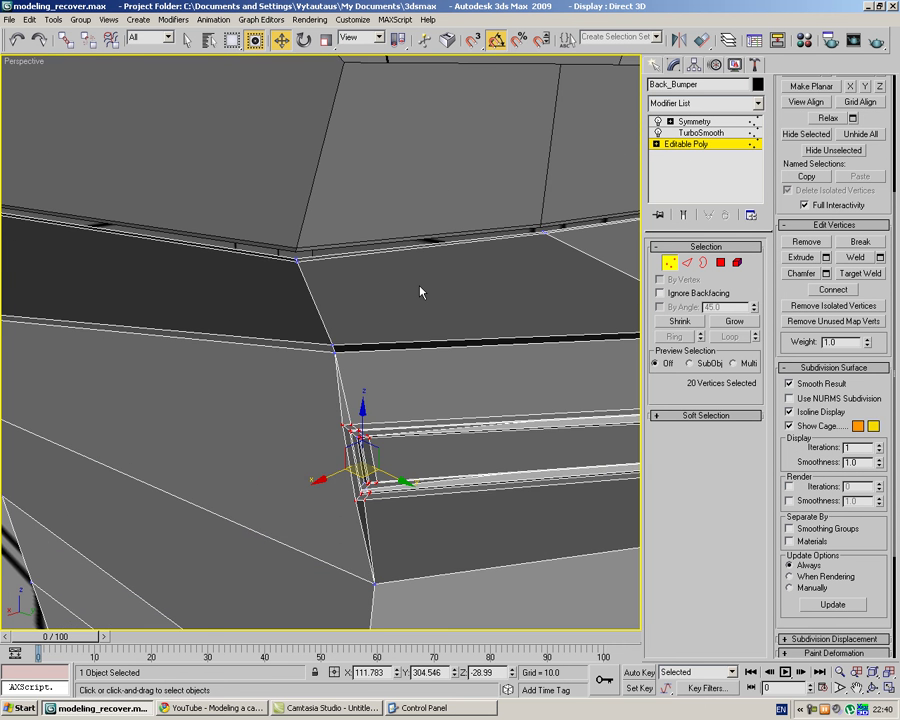
scroll(421, 290, "up", 1)
scroll(420, 291, "down", 2)
scroll(422, 298, "up", 1)
left_click(412, 366)
left_click(671, 263)
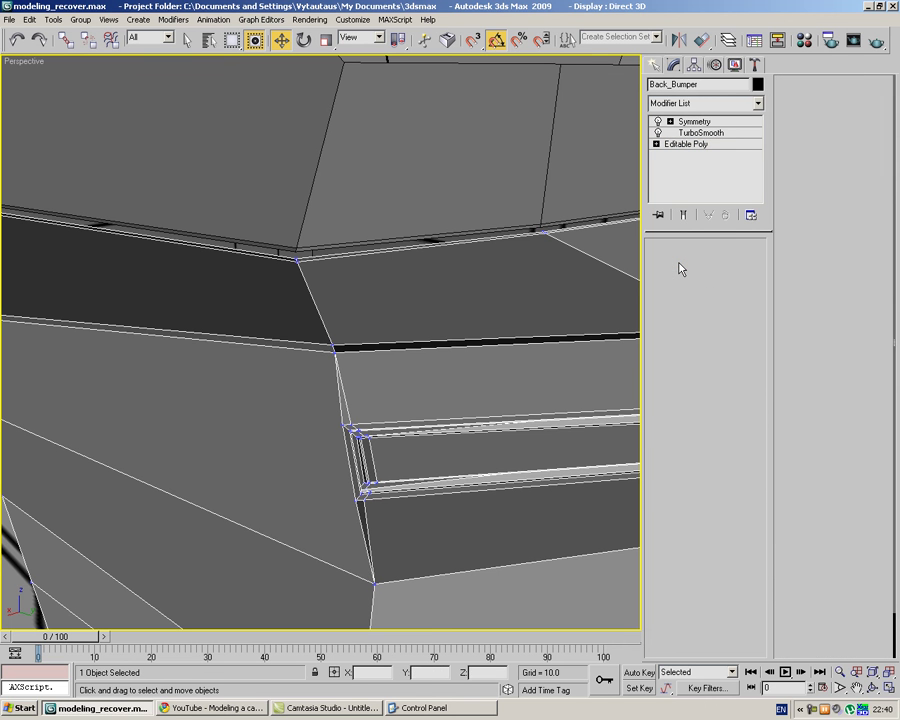
left_click(684, 264)
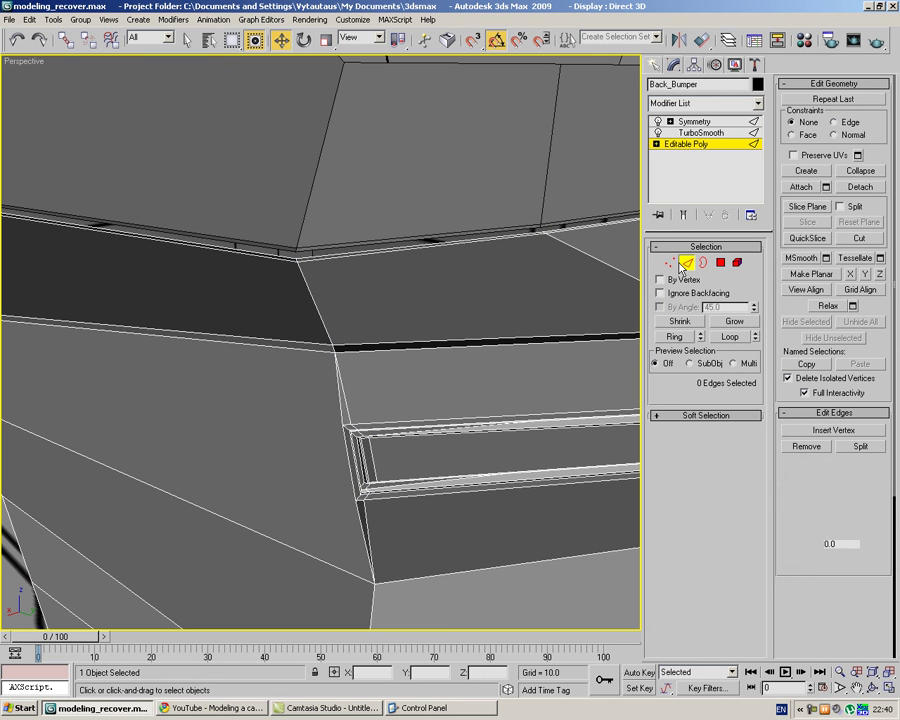
left_click(353, 418)
left_click(394, 545)
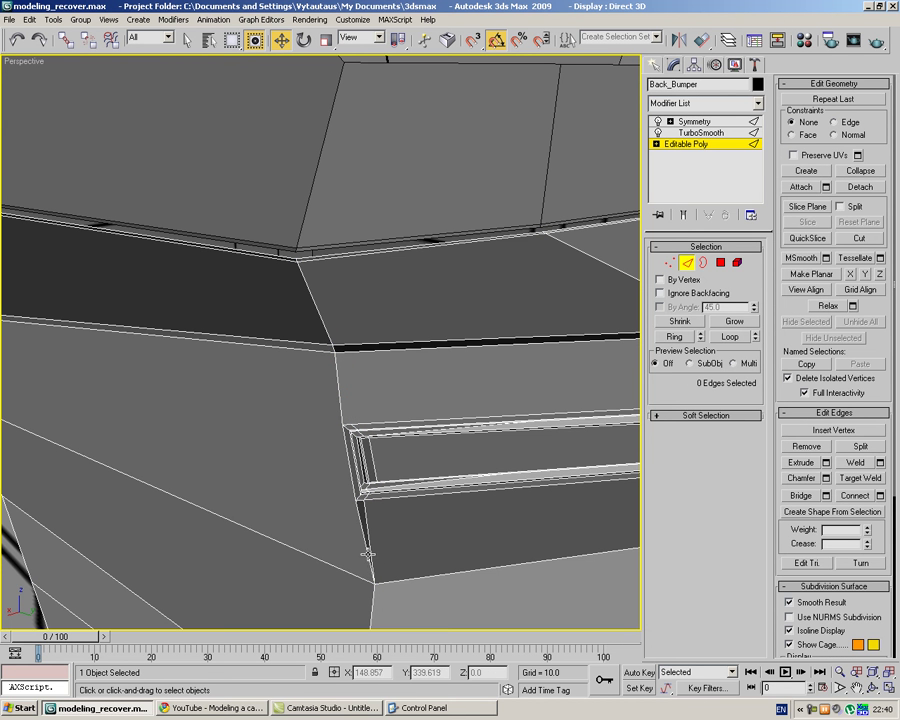
left_click(371, 535)
key("BackSpace")
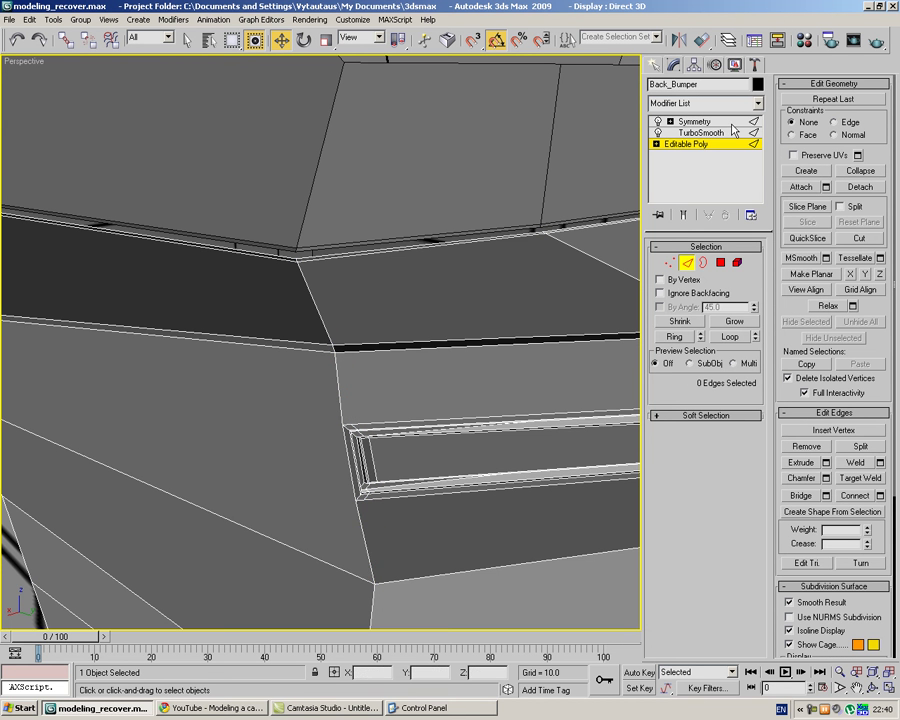
Show the smoothed bumper again and inspect the strip's end and the whole mirrored bumper beside the wing.
left_click(730, 123)
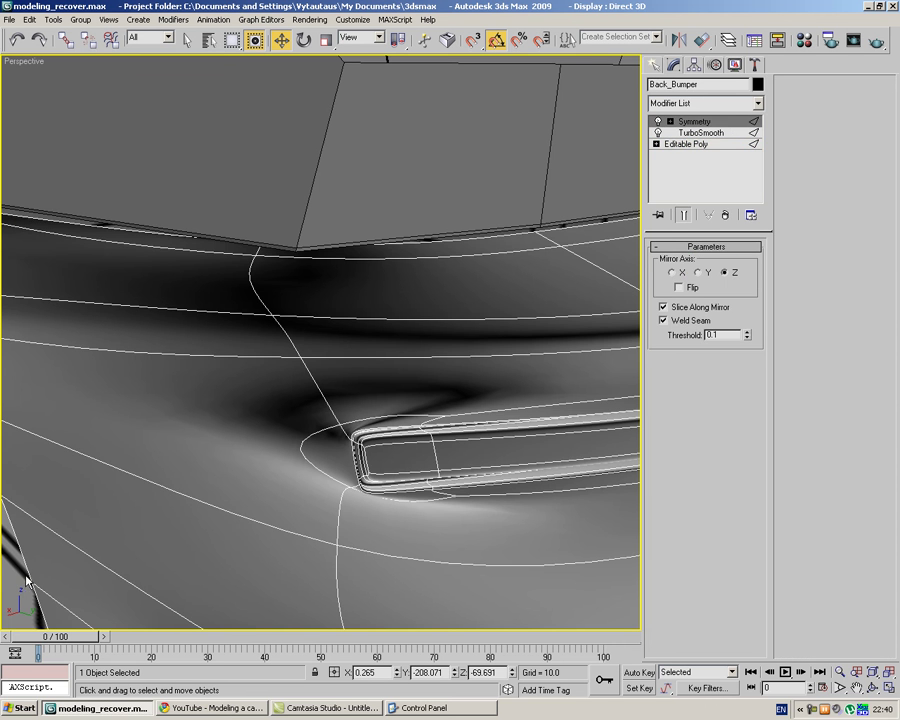
left_click(22, 578)
middle_click_drag(319, 409, 386, 398, "alt")
left_click(396, 387)
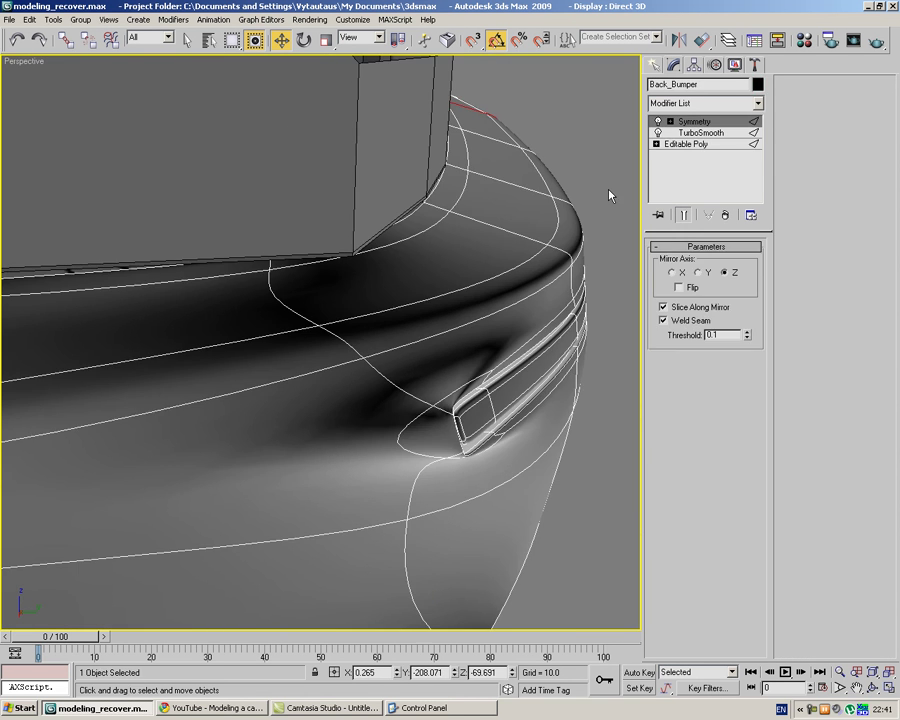
left_click(625, 271)
middle_click_drag(602, 285, 362, 346, "alt")
scroll(484, 287, "down", 8)
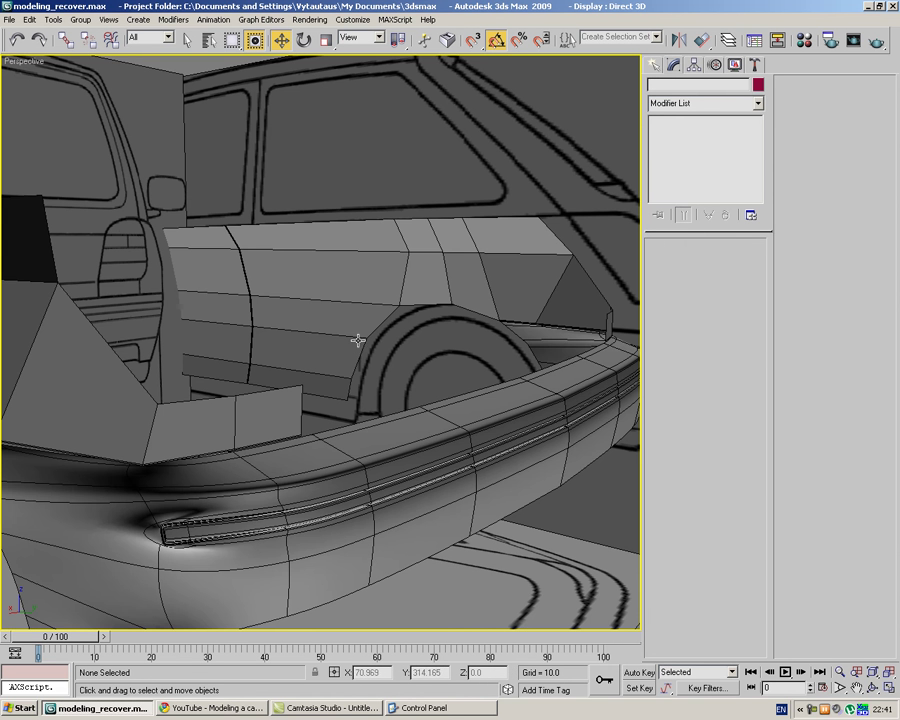
right_click(821, 710)
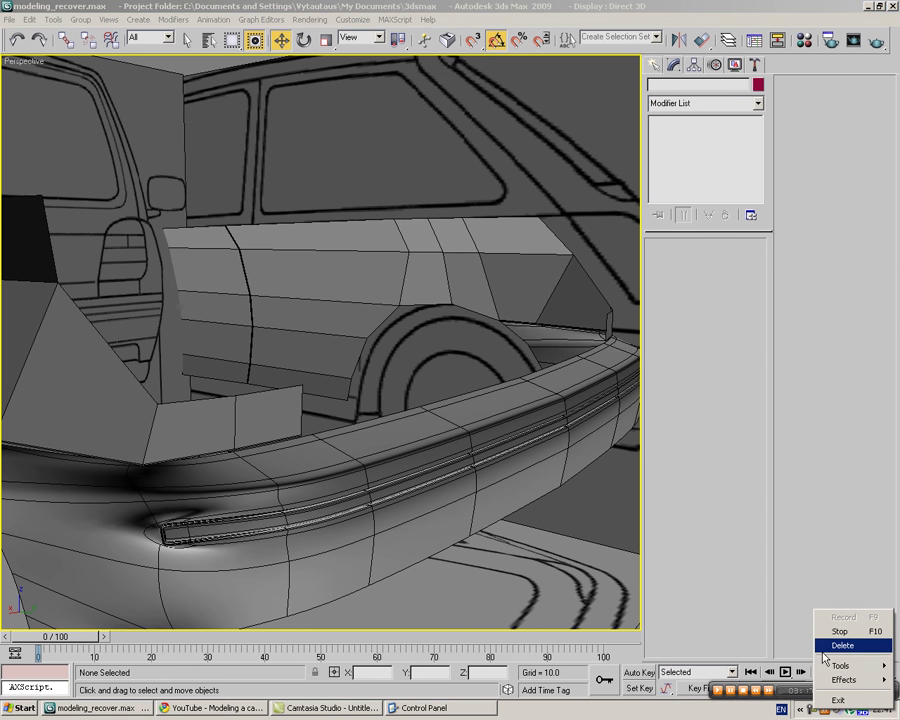